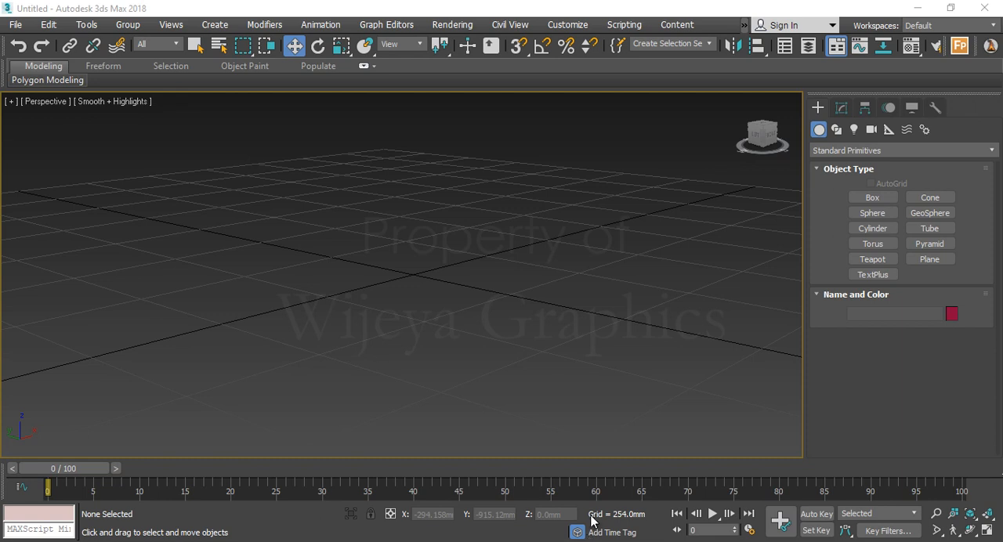
Create a standard sphere with a radius of about 207 mm centred near the origin in the Top view
middle_click_drag(489, 347, 407, 297, "alt")
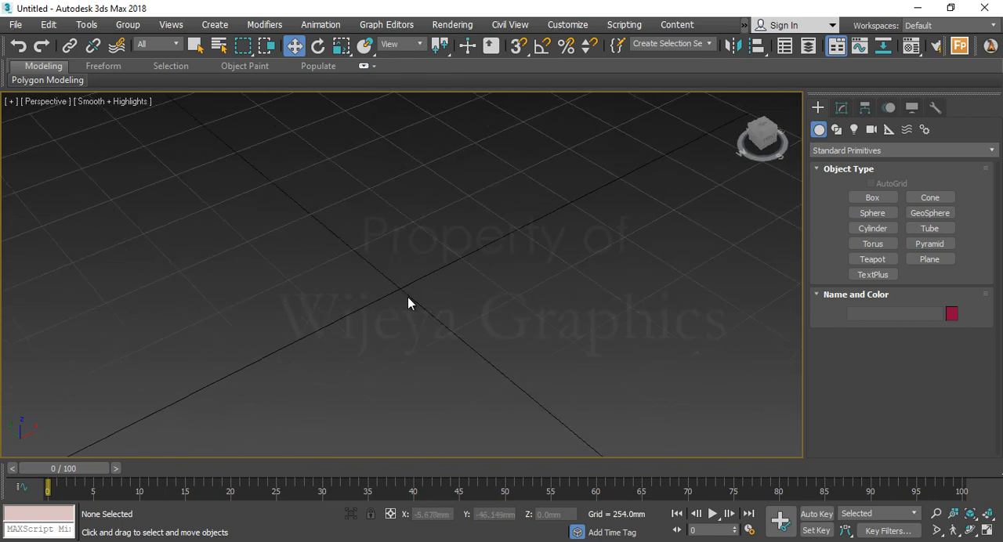
left_click(885, 212)
middle_click_drag(290, 273, 403, 259)
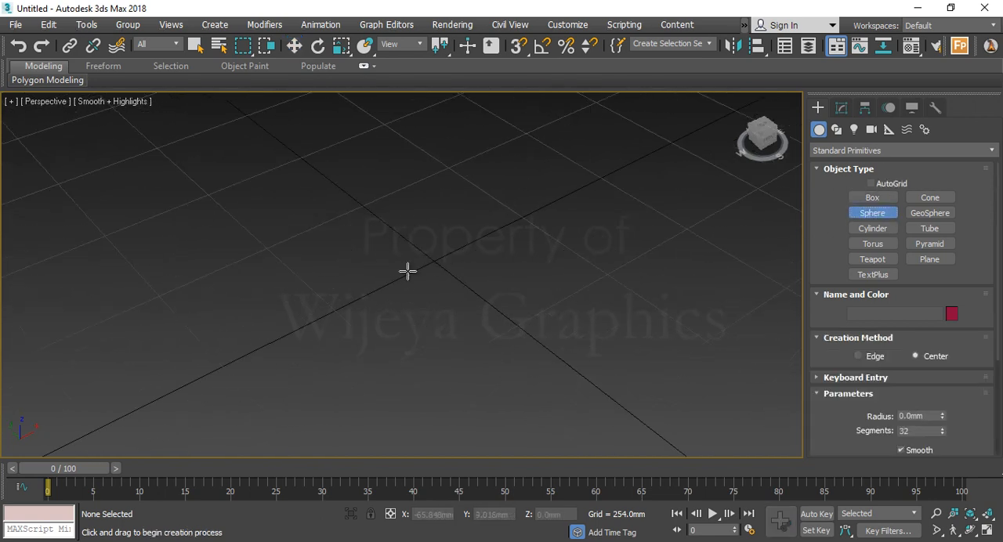
key("alt+w")
left_click_drag(235, 182, 268, 214)
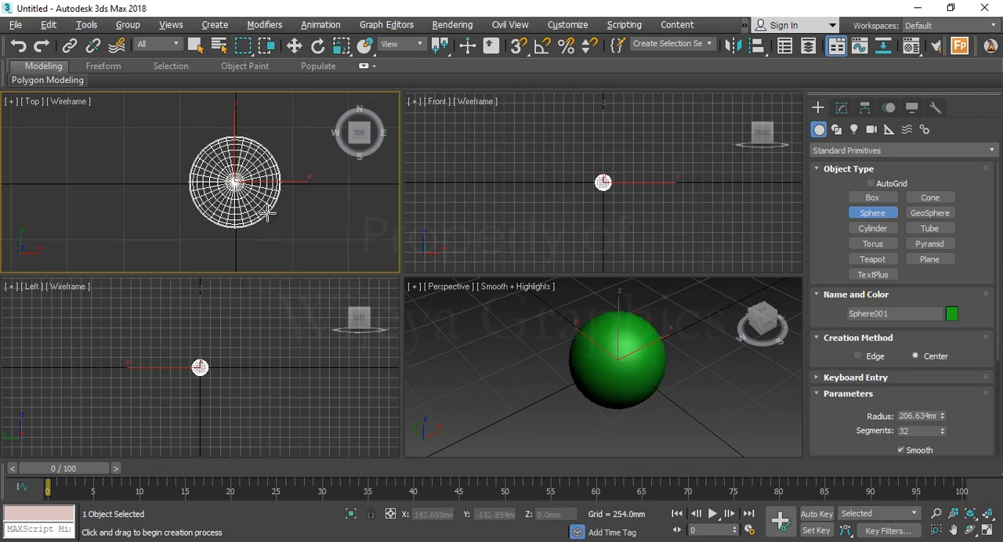
Raise the sphere along Z to about 195 mm so that it sits near the ground grid
middle_click_drag(630, 393, 580, 409)
key("alt+w")
middle_click_drag(540, 357, 499, 302, "alt")
key("w")
left_click_drag(339, 241, 358, 149)
middle_click_drag(472, 248, 395, 199, "alt")
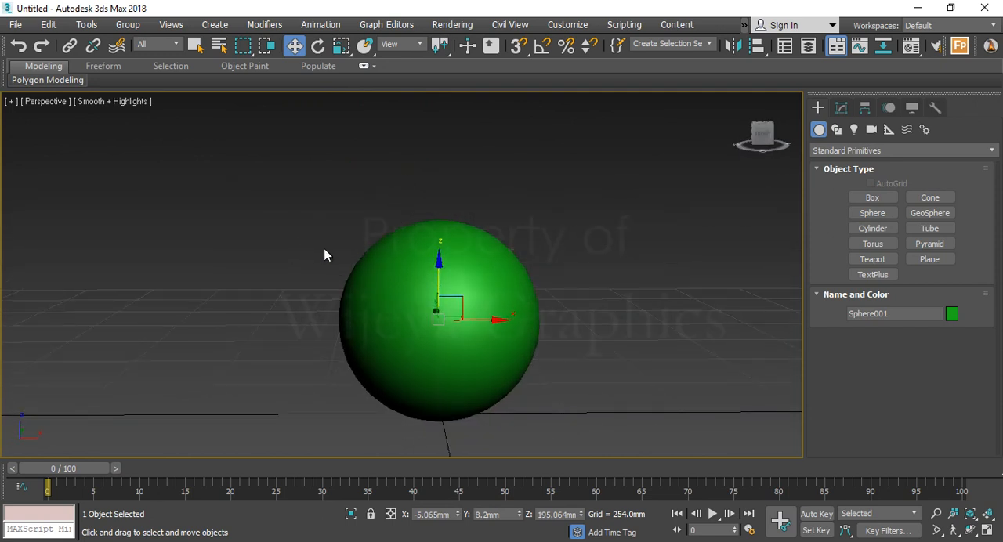
Display edged faces on the shaded sphere in the Perspective view
key("F4")
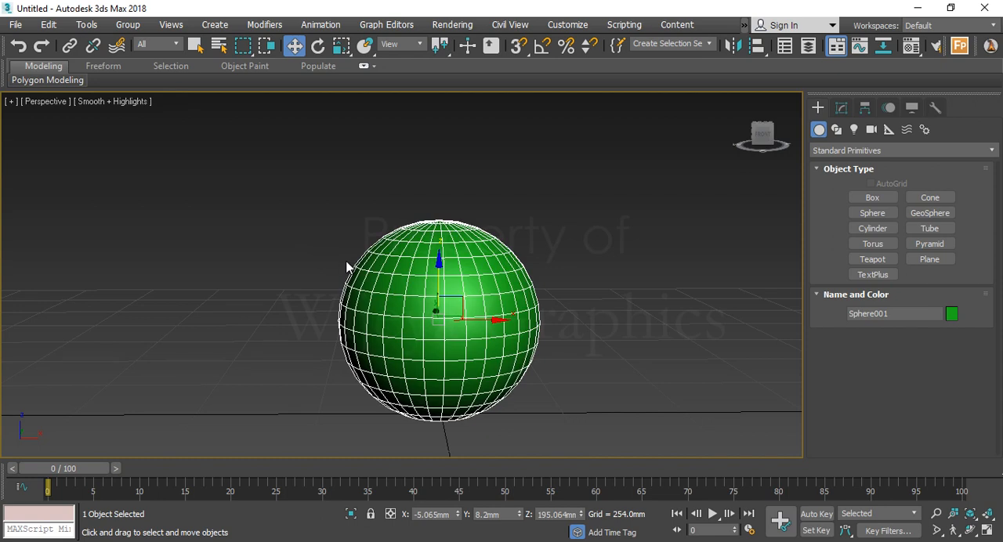
middle_click_drag(376, 270, 479, 273, "alt")
scroll(435, 276, "up", 5)
scroll(479, 272, "down", 1)
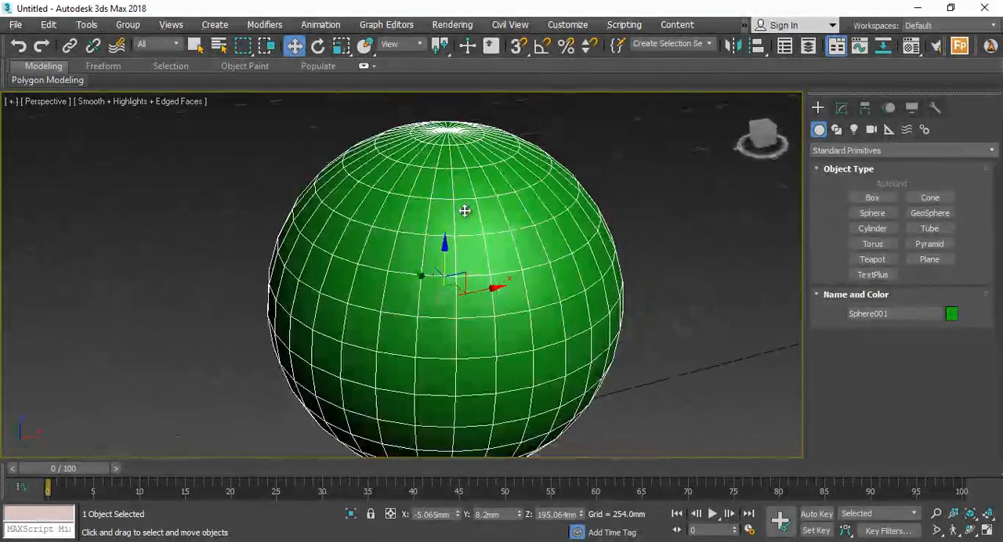
Set the sphere's segments to 50
left_click(865, 108)
left_click(841, 108)
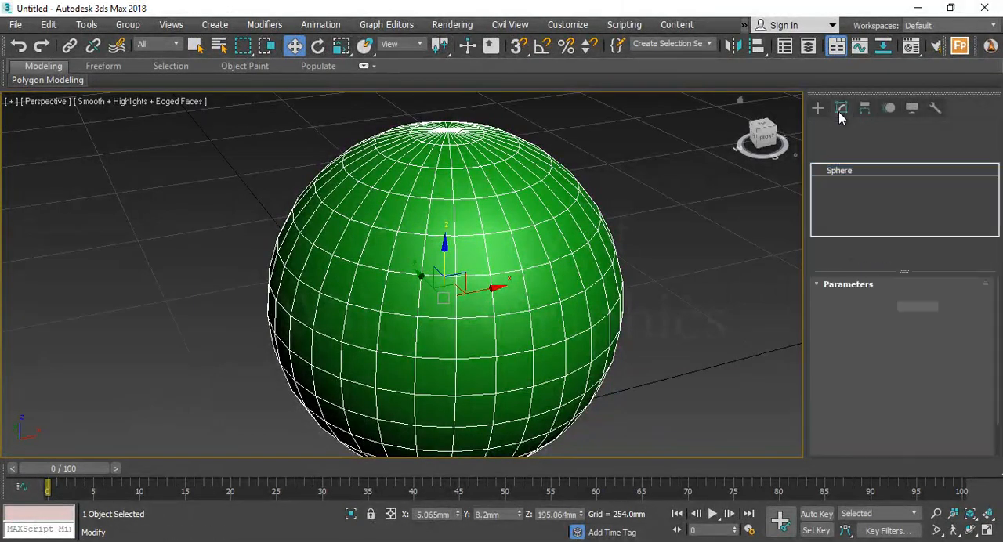
middle_click_drag(533, 298, 548, 274, "alt")
double_click(917, 323)
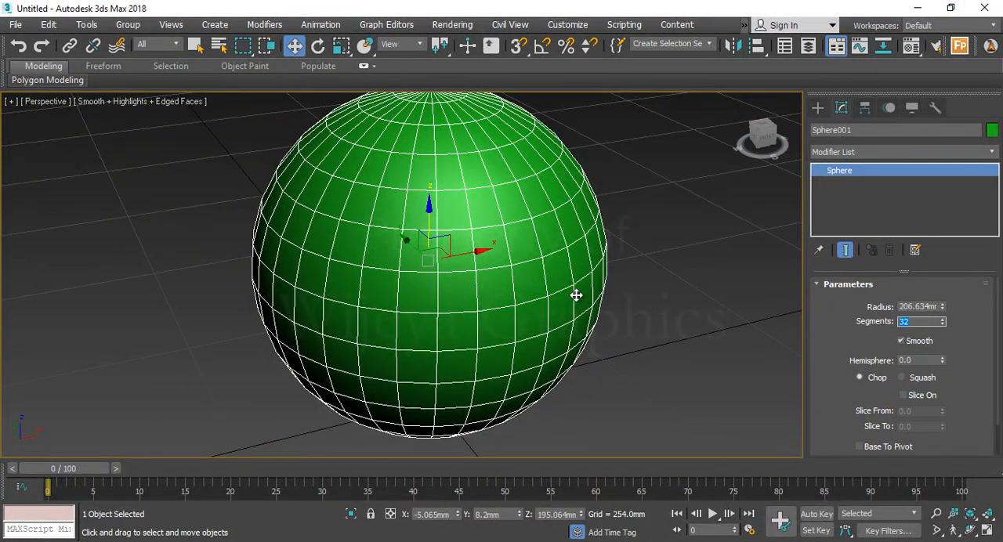
middle_click_drag(575, 296, 579, 286, "alt")
type("50")
key("Return")
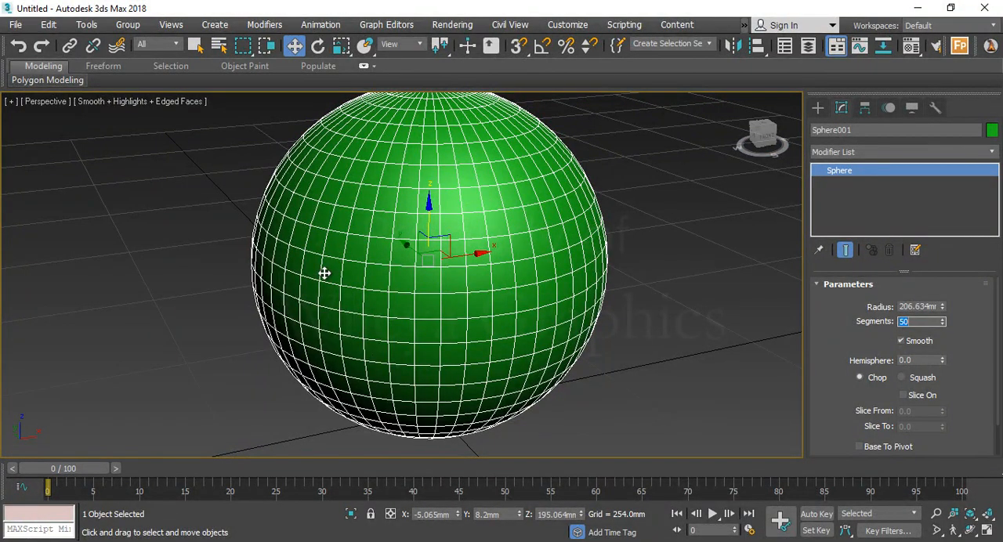
Convert the sphere to an Editable Poly from the Front view
middle_click_drag(313, 220, 389, 271, "alt")
key("alt+w")
middle_click_drag(547, 195, 558, 247)
scroll(569, 214, "up", 5)
key("alt+w")
scroll(475, 258, "up", 5)
scroll(385, 250, "down", 3)
middle_click_drag(385, 251, 536, 302)
scroll(535, 302, "down", 2)
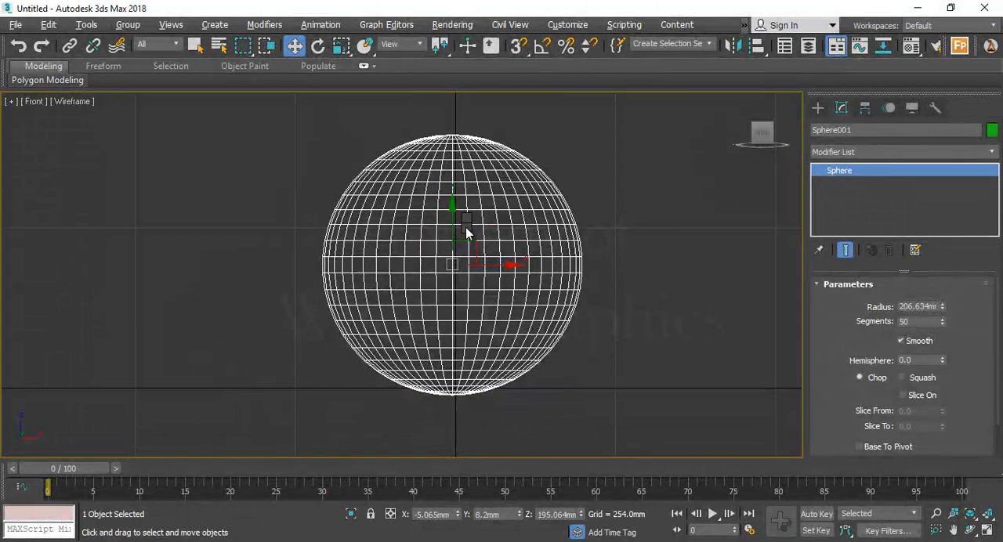
right_click(466, 228)
mouse_move(540, 384)
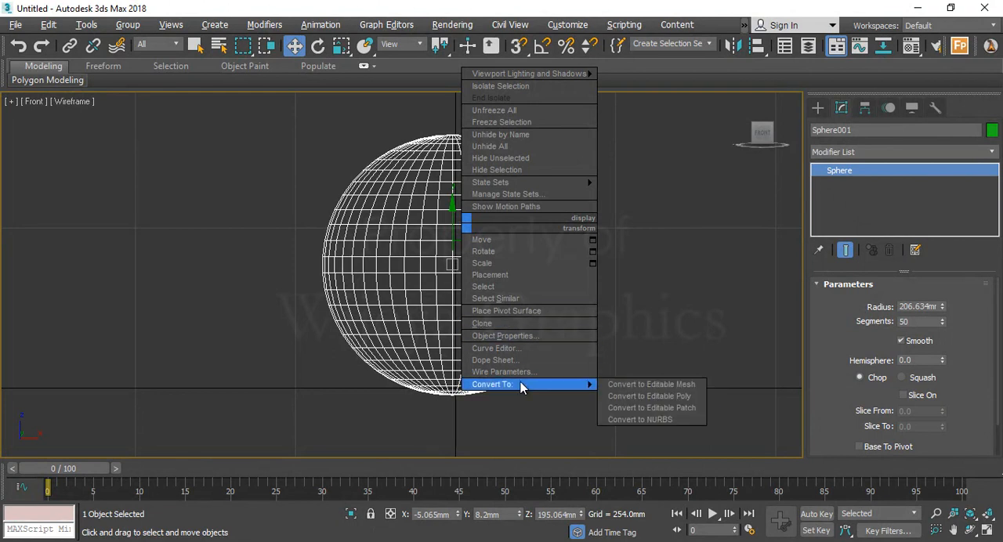
left_click(695, 397)
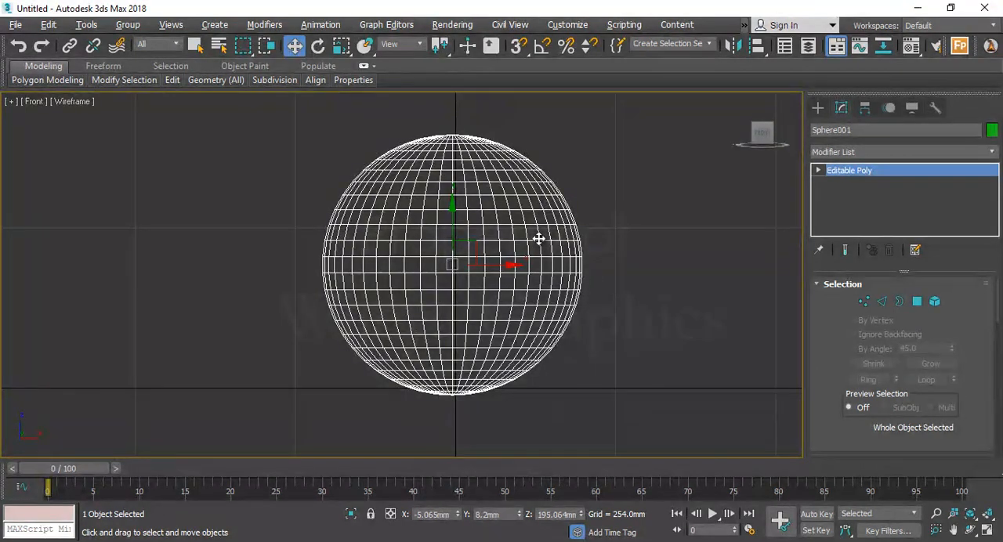
Select the top five rings of polygons on the sphere in the Front view at polygon level
middle_click_drag(545, 228, 529, 271)
middle_click_drag(419, 225, 447, 189)
right_click(444, 185)
left_click(635, 257)
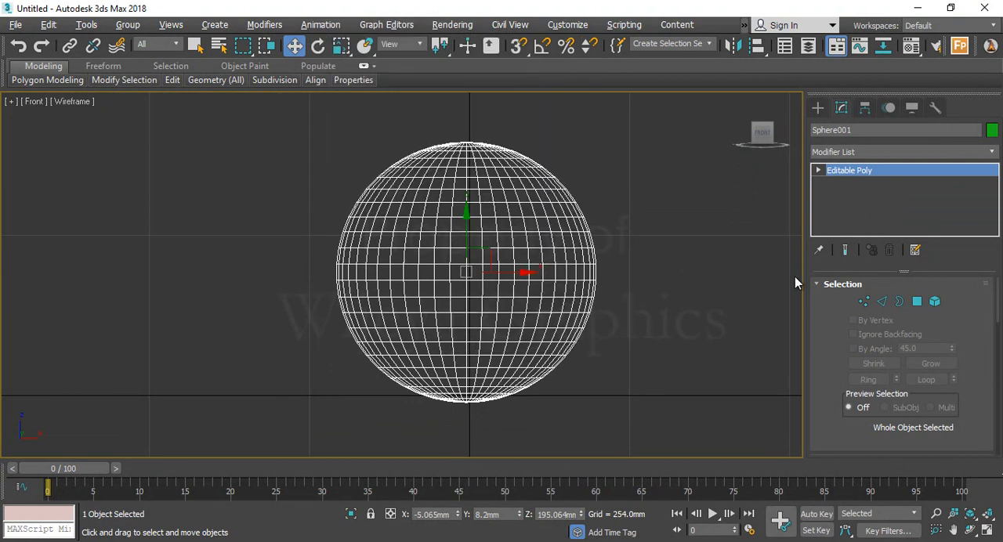
left_click(917, 301)
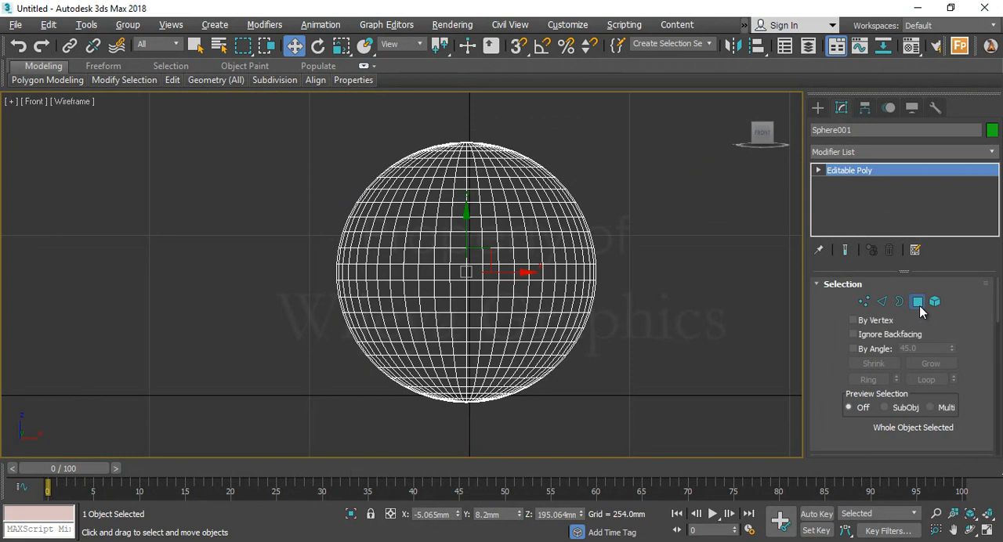
left_click_drag(352, 117, 584, 179)
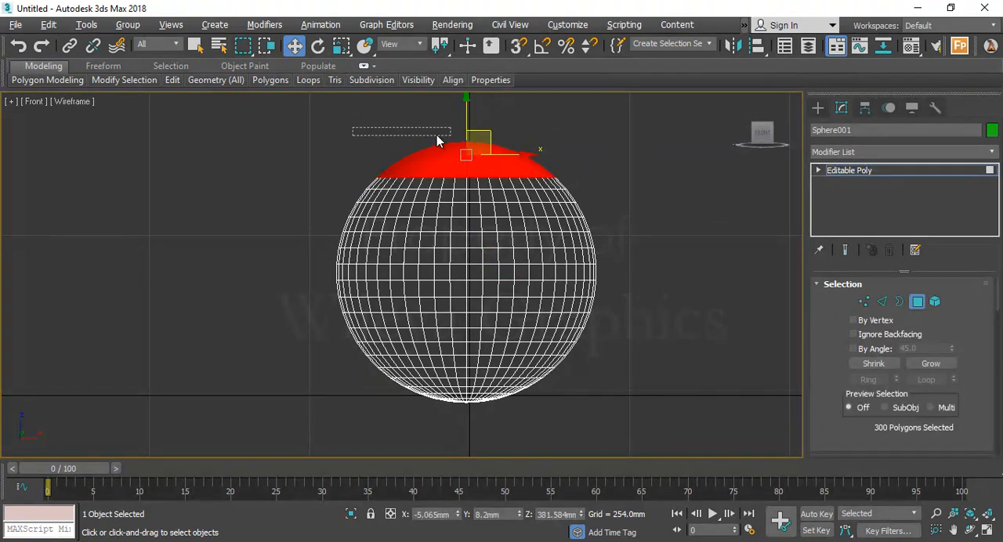
left_click_drag(366, 134, 581, 170)
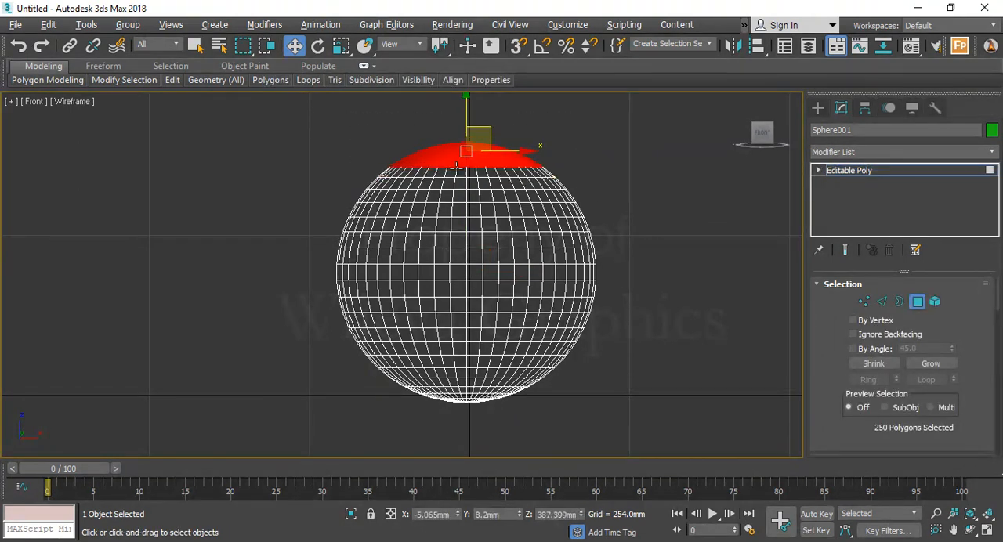
middle_click_drag(368, 148, 366, 161)
left_click_drag(310, 115, 566, 181)
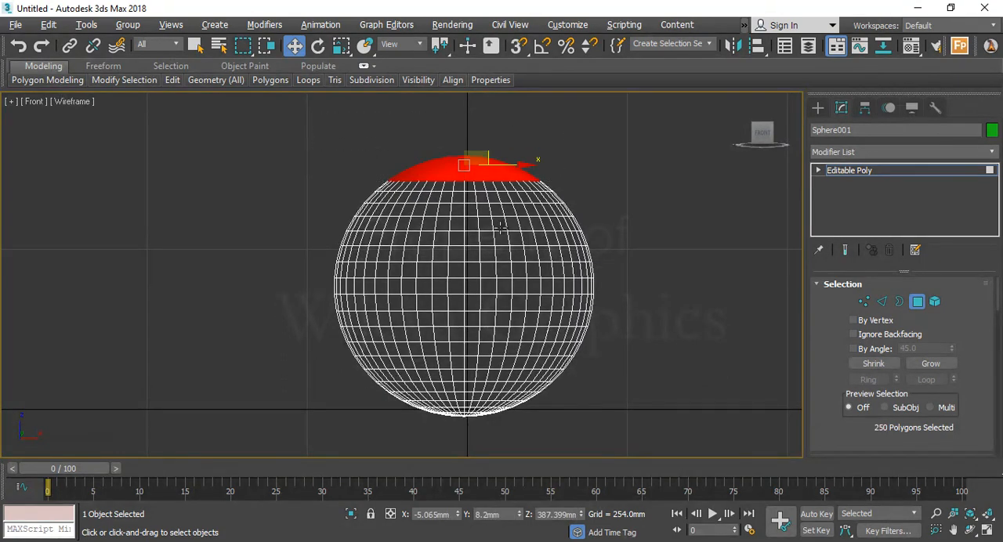
Extrude the selected top cap polygons as a group by 11.649 mm to form a short neck
key("alt+w")
middle_click(627, 340)
key("alt+w")
middle_click_drag(626, 354, 589, 355, "alt")
key("alt+w")
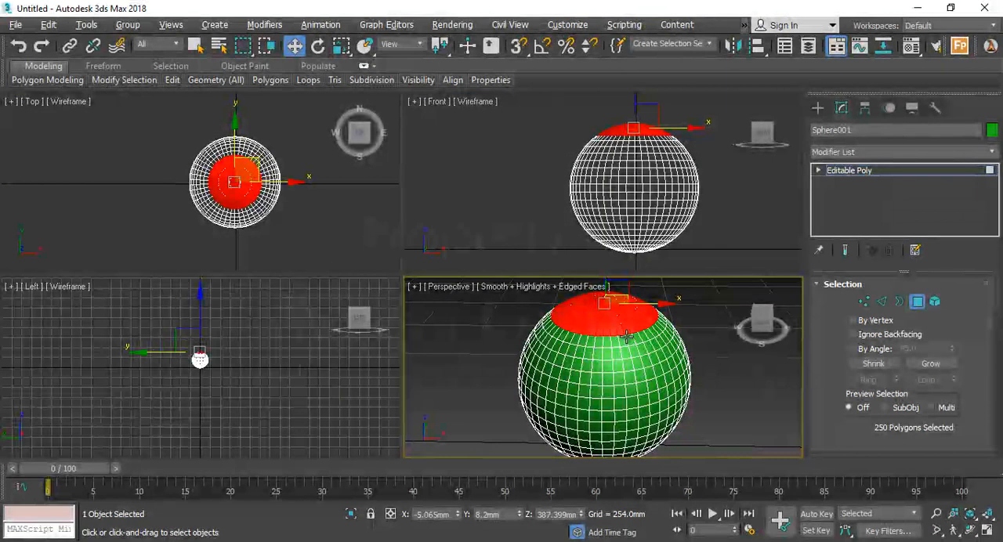
scroll(848, 294, "down", 5)
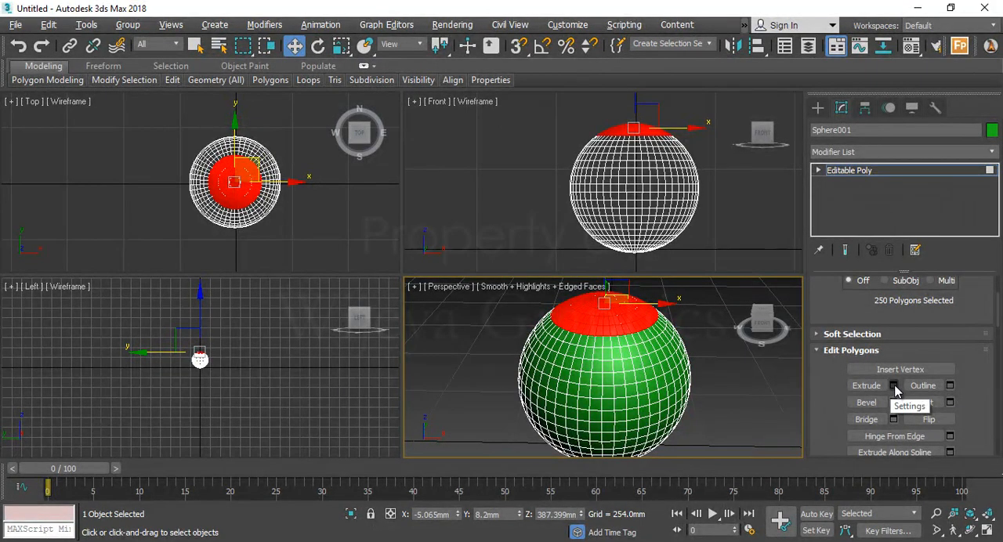
left_click(896, 389)
middle_click_drag(628, 166, 500, 213)
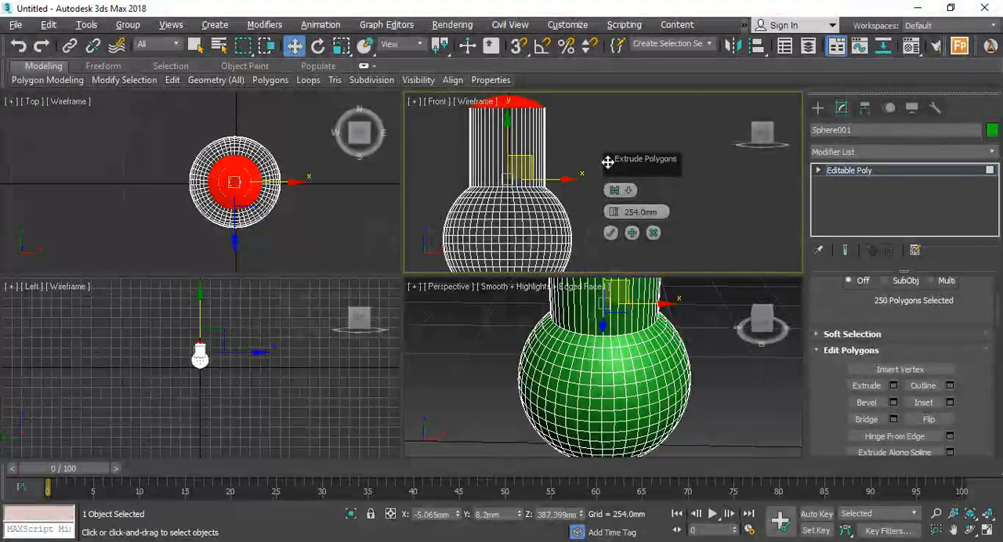
left_click_drag(608, 162, 689, 141)
scroll(576, 172, "up", 2)
middle_click_drag(573, 172, 663, 206)
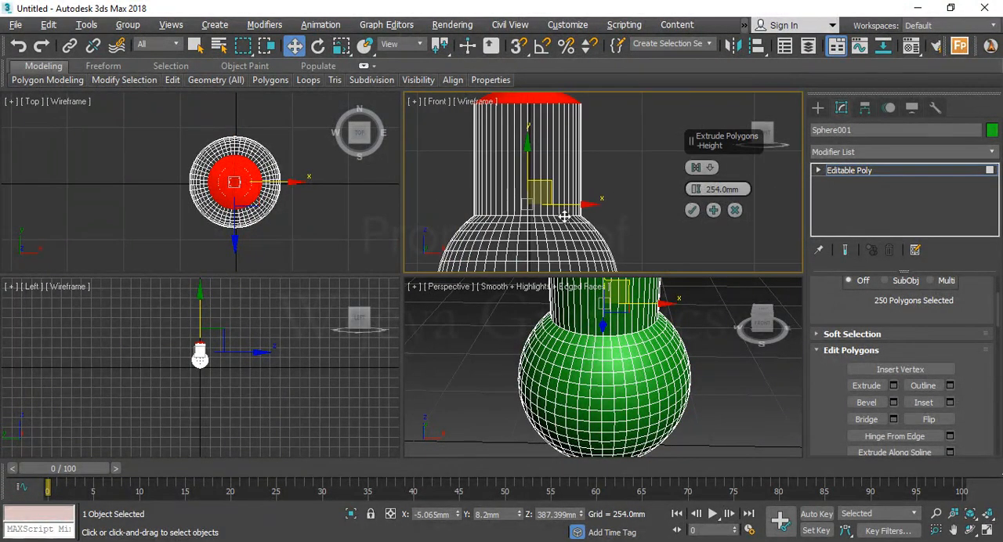
middle_click(641, 363)
scroll(641, 363, "down", 3)
middle_click_drag(641, 363, 622, 354, "alt")
middle_click_drag(627, 220, 641, 248)
left_click_drag(695, 189, 702, 299)
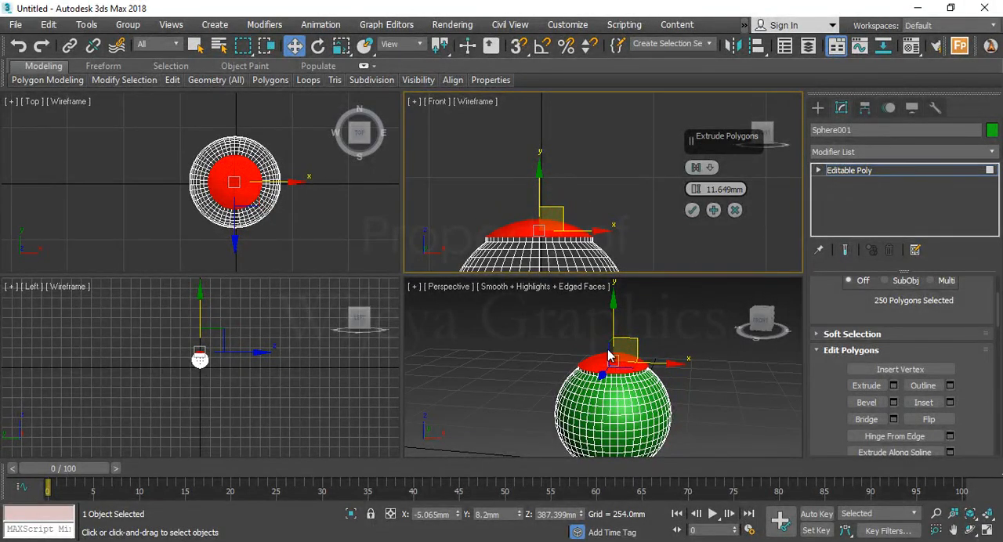
left_click(693, 211)
Try to flatten the extruded cap polygons with a vertical non-uniform scale in the Front view, and undo the scaling
scroll(706, 329, "up", 6)
middle_click_drag(725, 313, 635, 357)
key("alt+w")
middle_click_drag(633, 392, 632, 353, "alt")
scroll(634, 353, "down", 8)
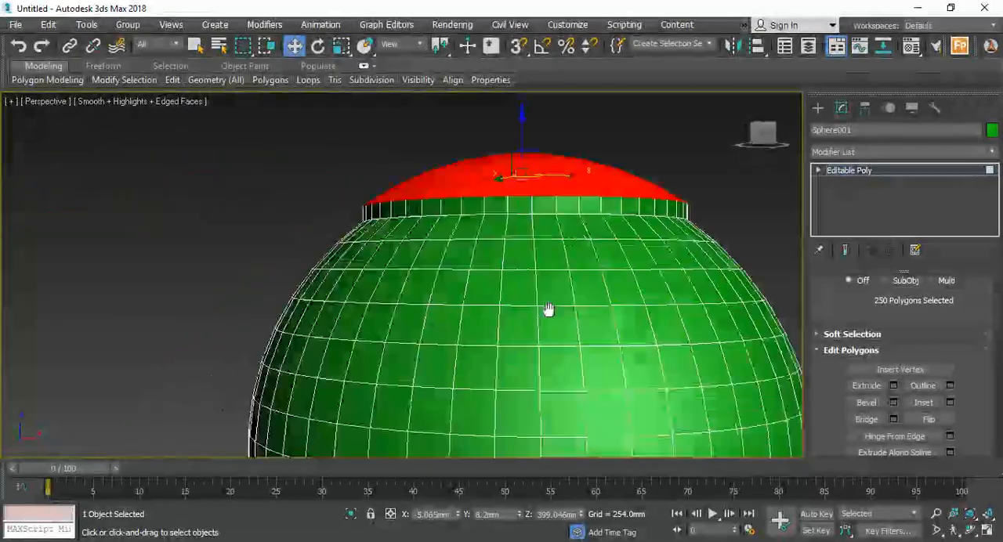
middle_click_drag(547, 337, 551, 310, "alt")
scroll(557, 275, "up", 5)
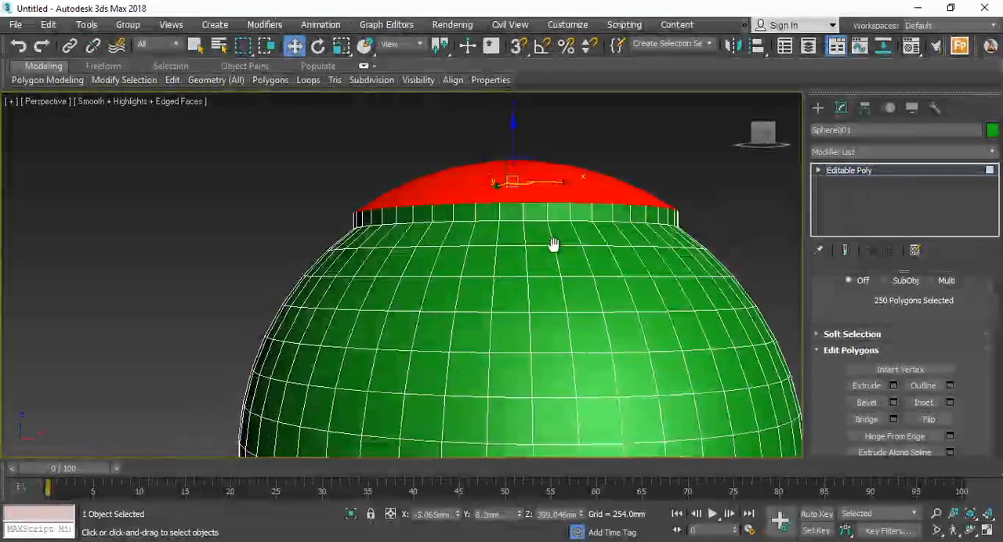
key("e")
key("r")
middle_click_drag(519, 234, 508, 266)
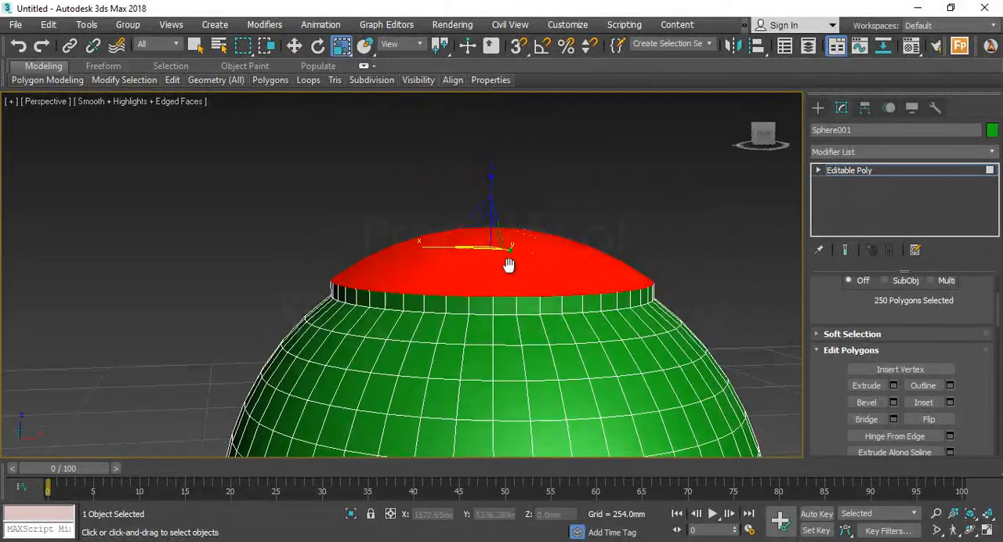
key("alt+w")
middle_click_drag(564, 218, 564, 196)
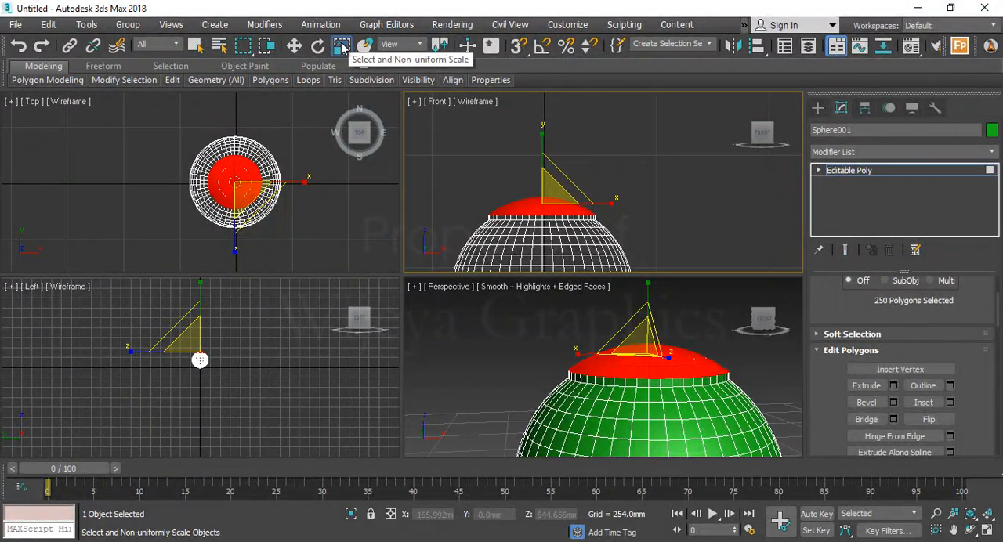
middle_click_drag(592, 144, 632, 143)
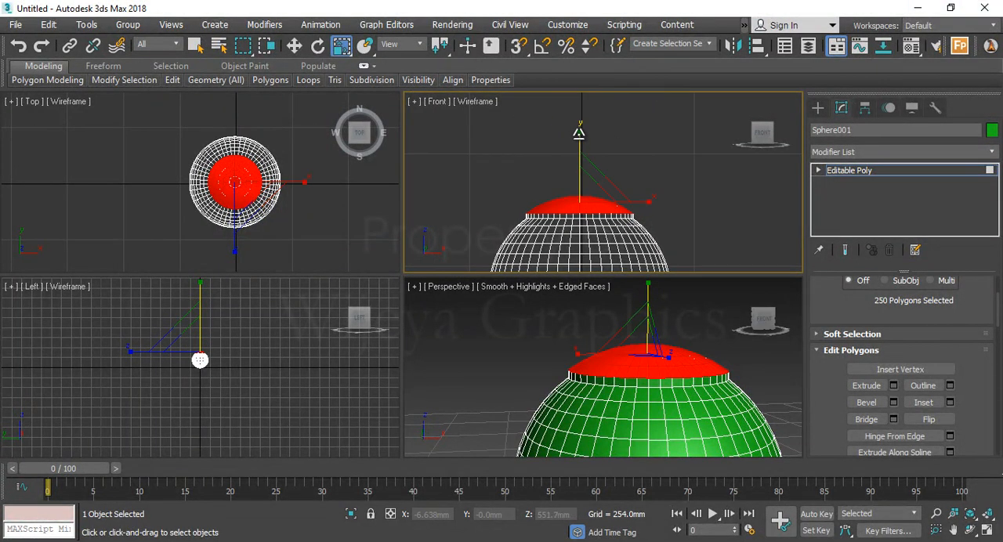
left_click_drag(580, 133, 578, 276)
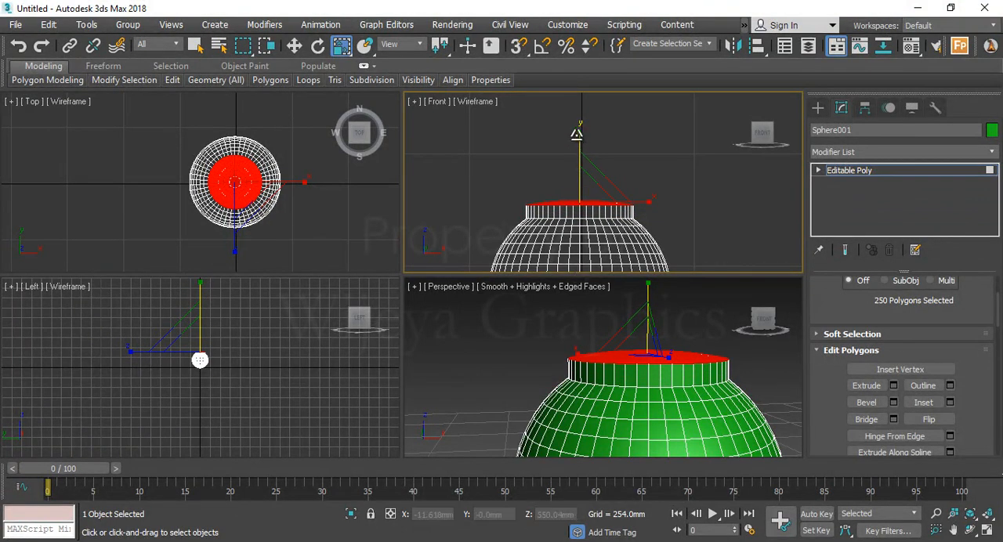
key("ctrl+z")
Scale the selected cap polygons vertically in the Front view until the top of the neck is completely flat
middle_click_drag(680, 364, 405, 208)
key("alt+w")
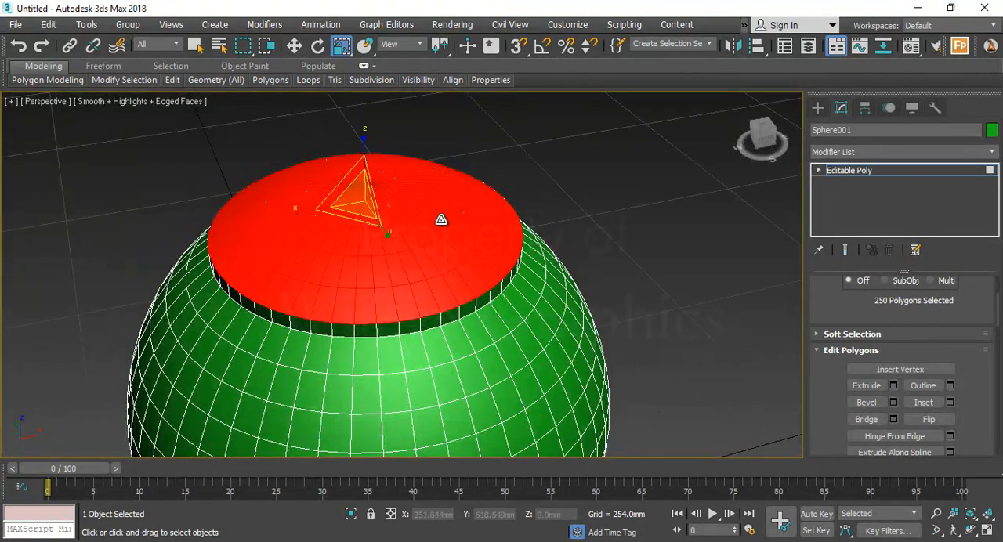
key("alt+w")
middle_click_drag(576, 165, 584, 151)
left_click_drag(588, 125, 543, 188)
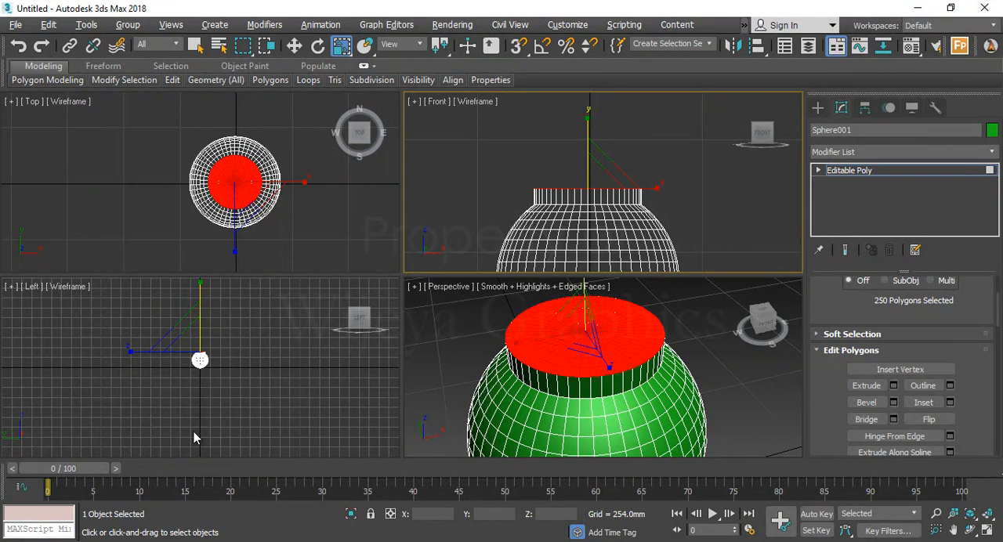
Move the flattened top polygons down along Z to about 384 mm to shorten the neck
middle_click_drag(461, 415, 482, 316, "alt")
key("alt+w")
key("w")
left_click_drag(400, 150, 405, 161)
scroll(419, 189, "down", 4)
middle_click_drag(426, 191, 399, 215, "alt")
scroll(448, 187, "up", 6)
scroll(455, 197, "down", 6)
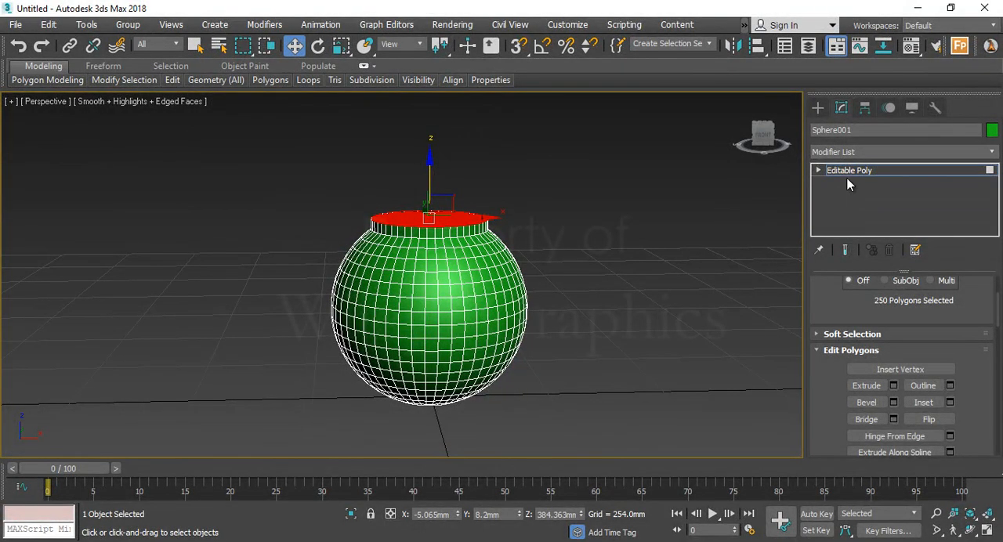
Leave polygon editing, reselect the whole object and show the Standard Primitives creation options
left_click(820, 170)
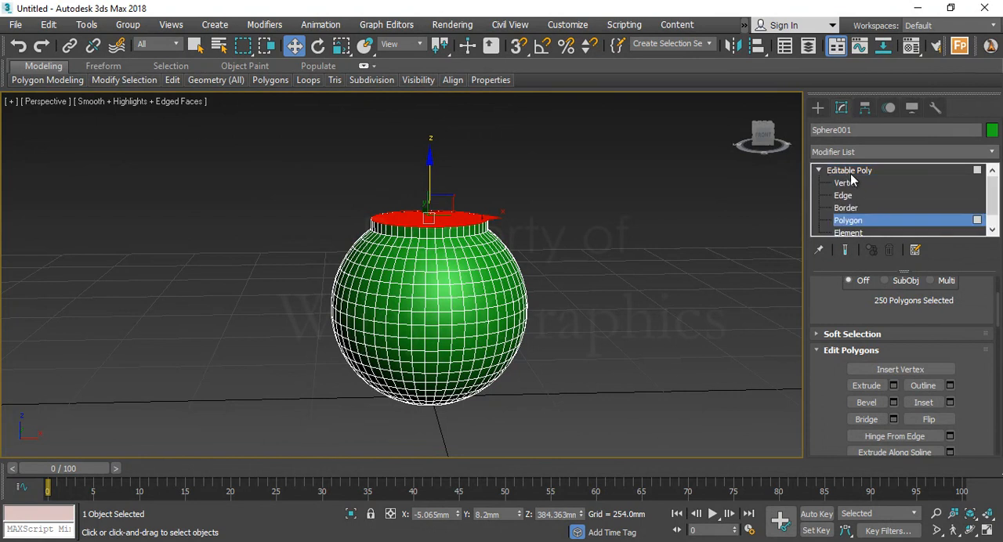
left_click(855, 171)
left_click(550, 238)
scroll(424, 280, "up", 3)
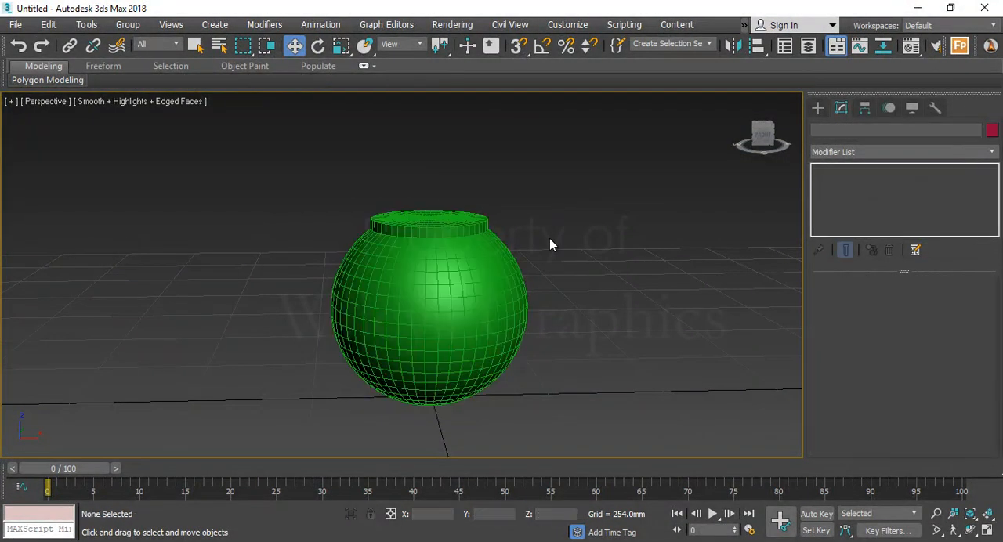
scroll(454, 271, "down", 3)
middle_click_drag(457, 271, 463, 296, "alt")
left_click(464, 295)
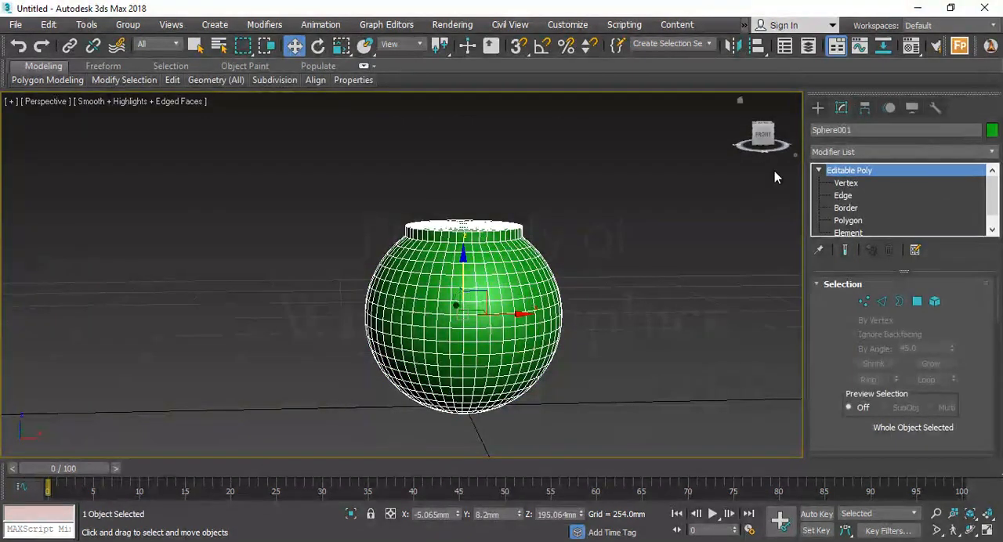
left_click(819, 108)
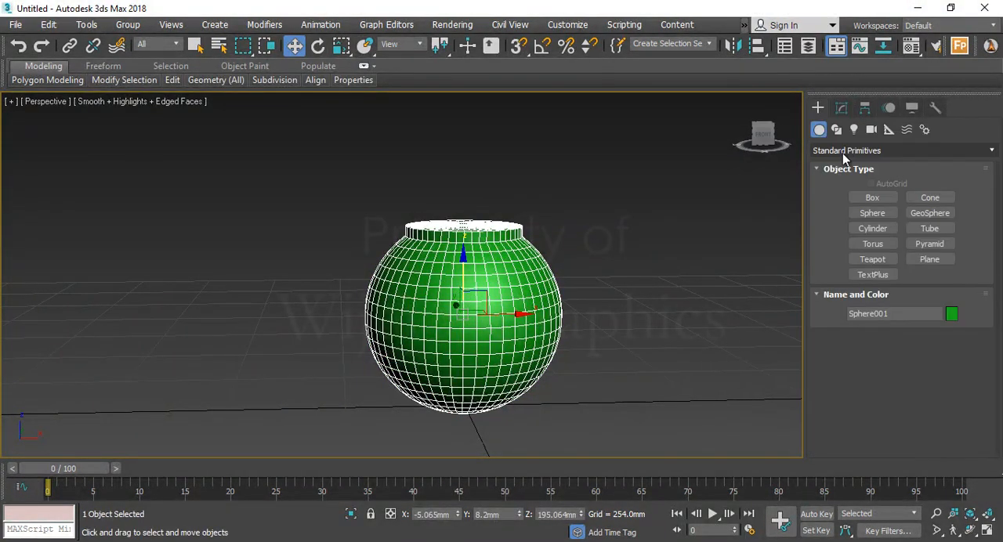
Draw a curved open line of three points in the Front view, running from above the neck down into its centre
left_click(837, 131)
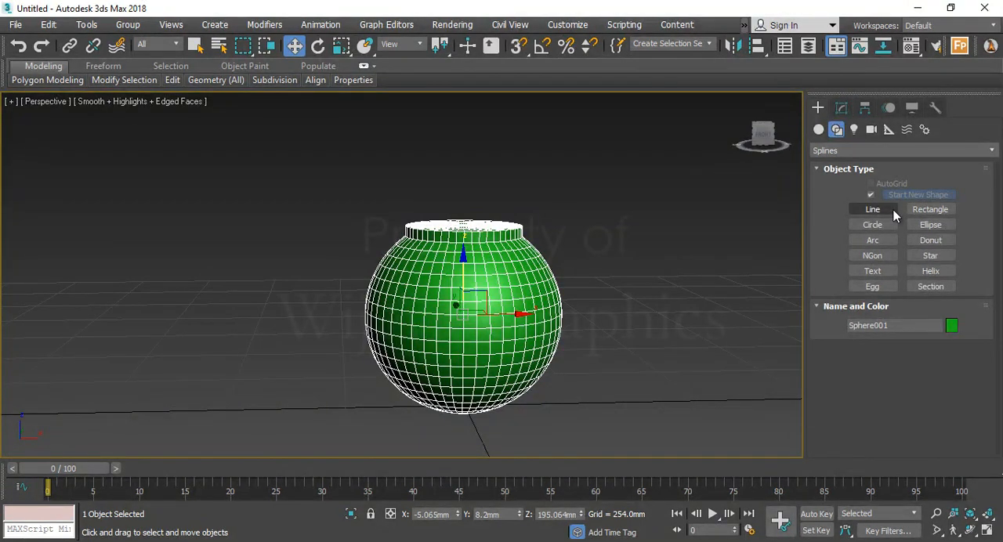
key("alt+w")
middle_click_drag(623, 184, 601, 214)
key("alt+w")
middle_click_drag(485, 260, 600, 190)
left_click(870, 209)
middle_click_drag(336, 231, 365, 231)
middle_click_drag(348, 324, 411, 345)
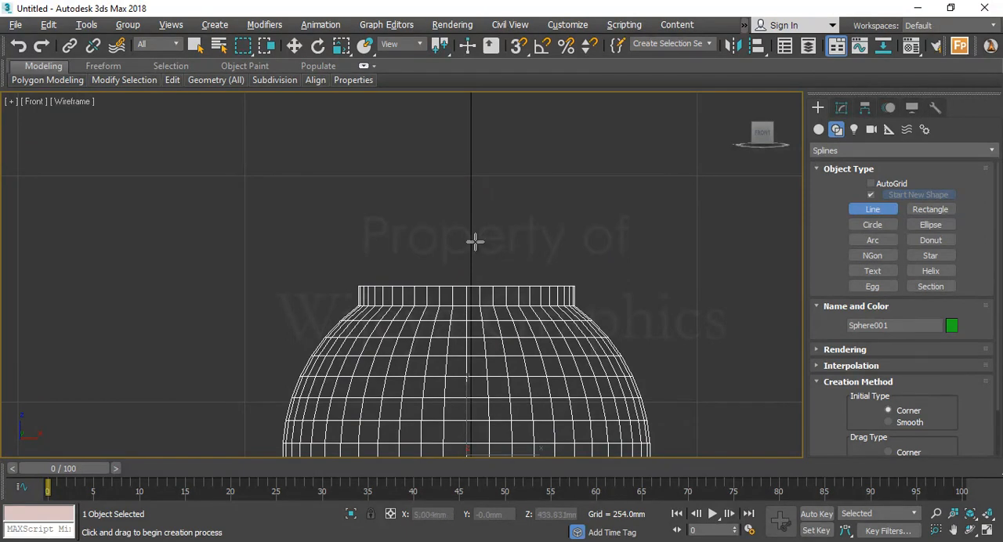
middle_click_drag(546, 240, 563, 239)
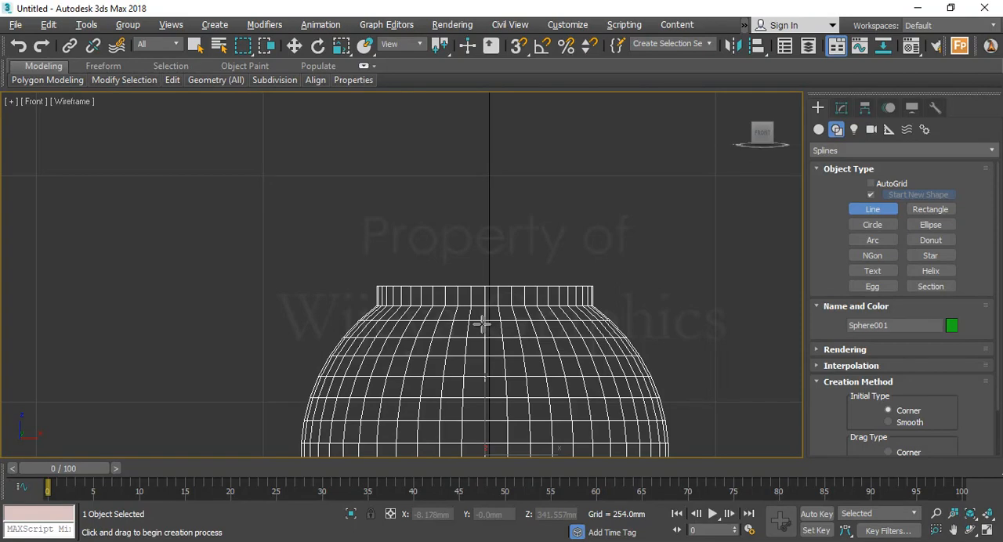
left_click(873, 209)
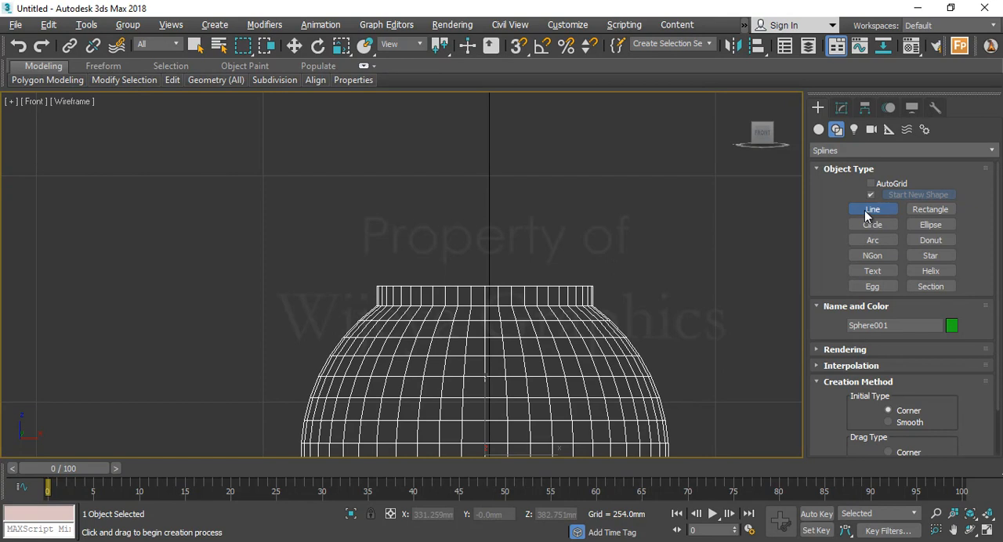
left_click(565, 152)
left_click_drag(499, 198, 483, 228)
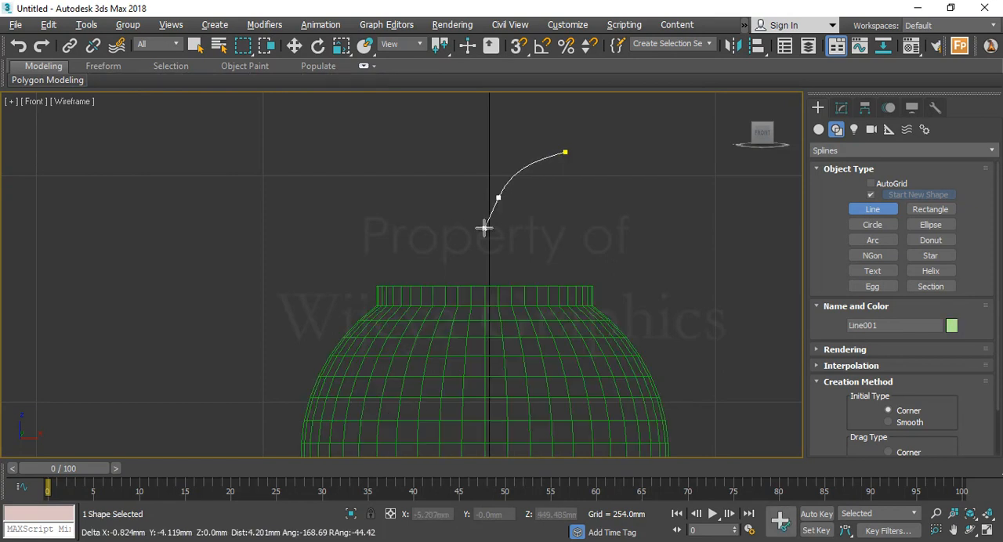
left_click(484, 329)
right_click(478, 277)
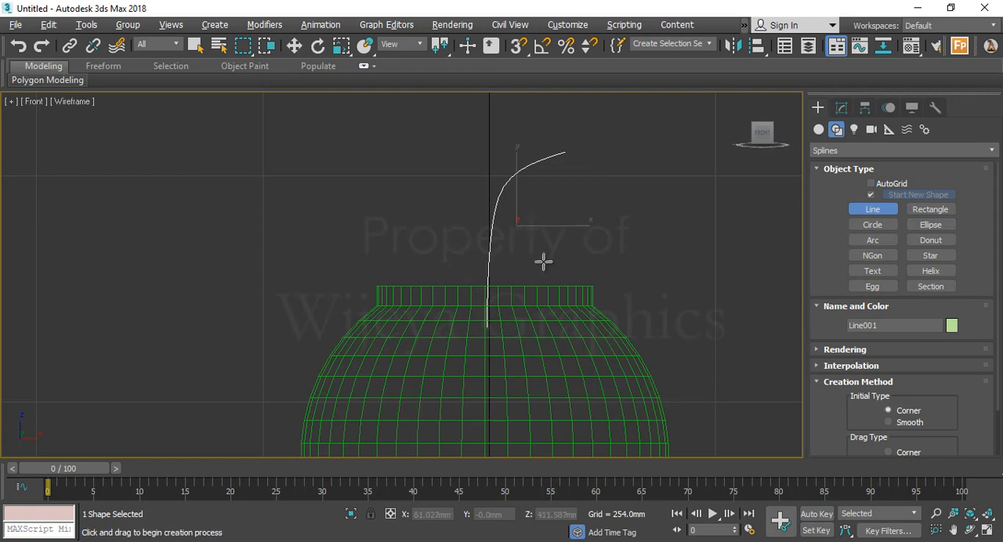
Move the curved line down to about Z 434 mm so its lower end sits in the neck, and show the Perspective view
key("w")
left_click_drag(519, 196, 519, 212)
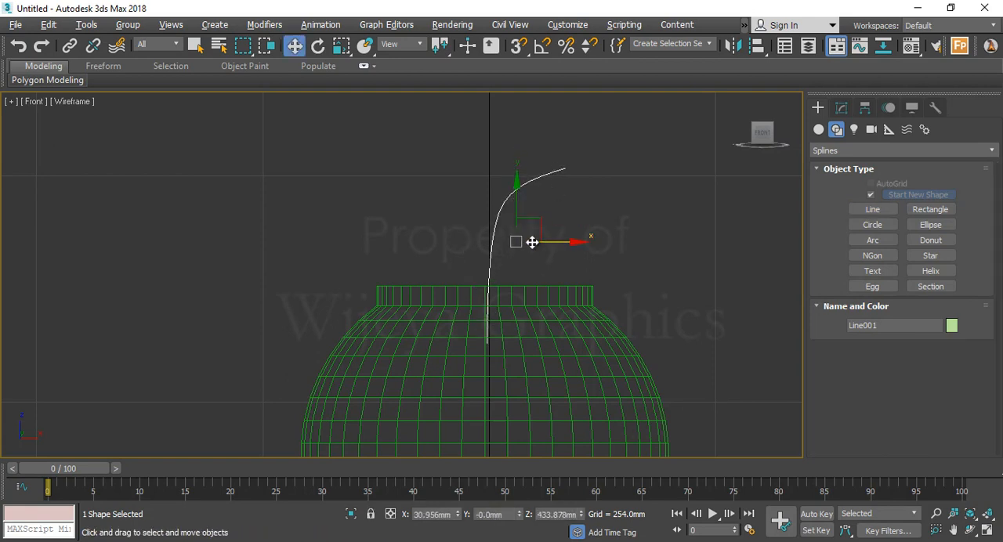
key("alt+w")
middle_click(652, 363)
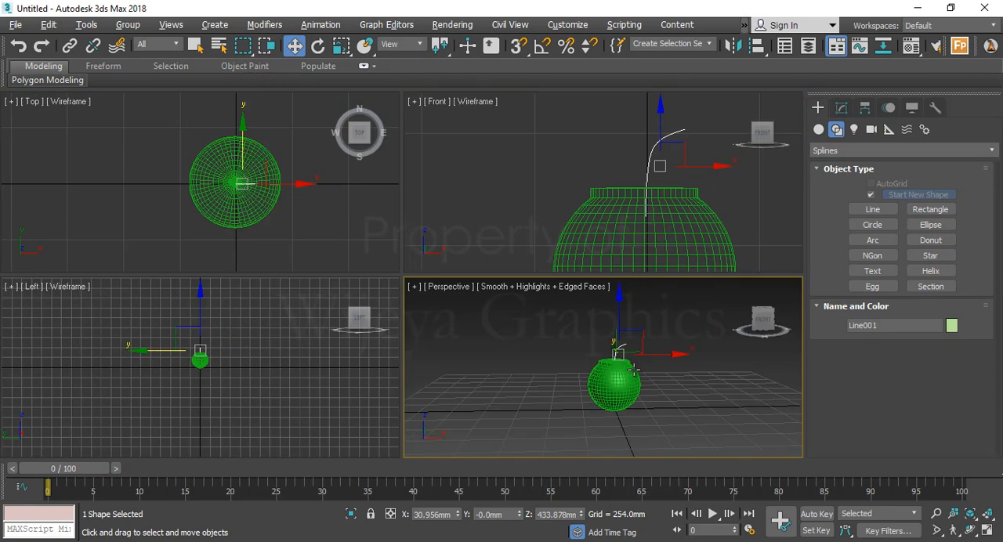
key("alt+w")
middle_click_drag(652, 363, 589, 377, "alt")
scroll(467, 277, "up", 5)
scroll(463, 277, "down", 3)
middle_click_drag(463, 278, 292, 259, "alt")
middle_click_drag(292, 258, 442, 272)
Render the Perspective view twice to check how the curved line renders, closing the render window each time
left_click(841, 107)
scroll(438, 247, "up", 5)
key("shift+q")
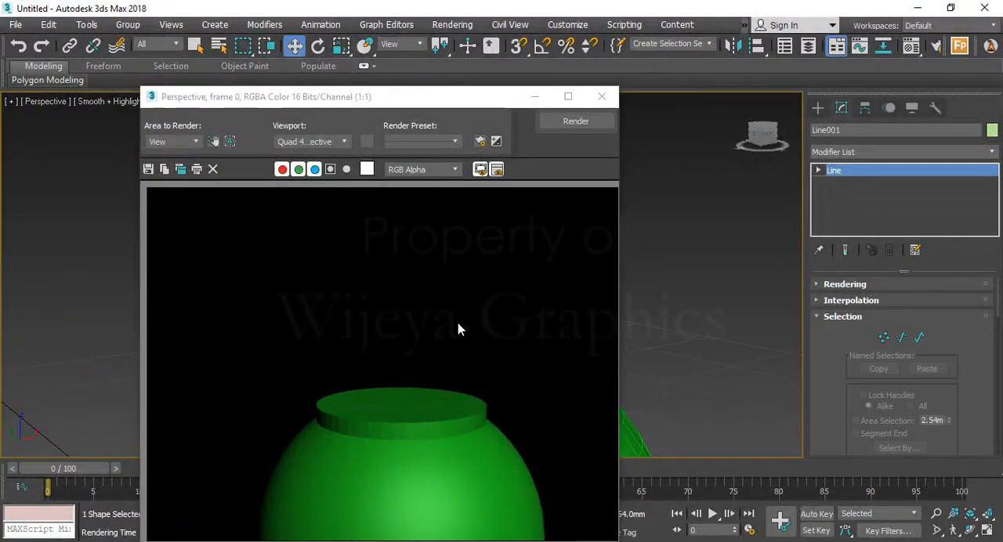
left_click(602, 97)
left_click(611, 166)
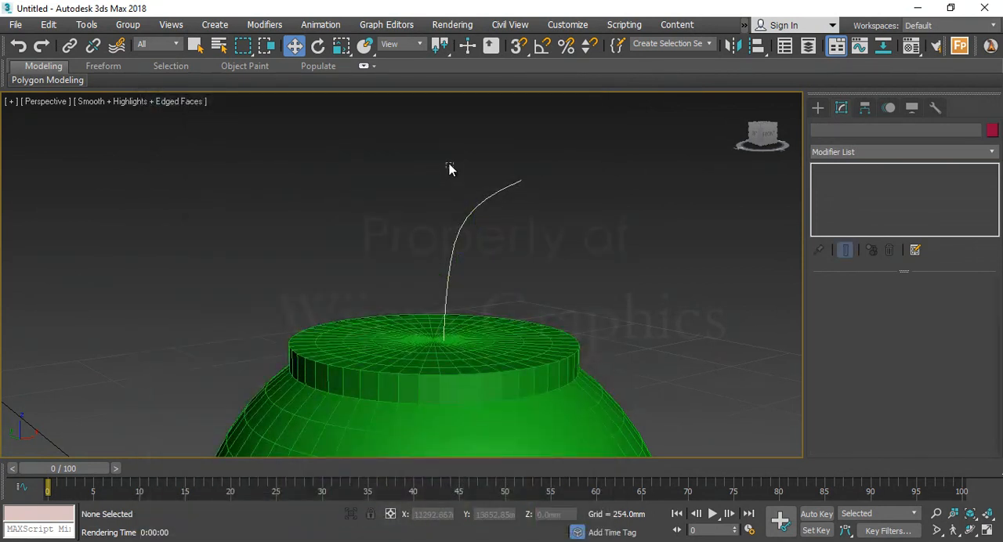
left_click_drag(504, 205, 514, 216)
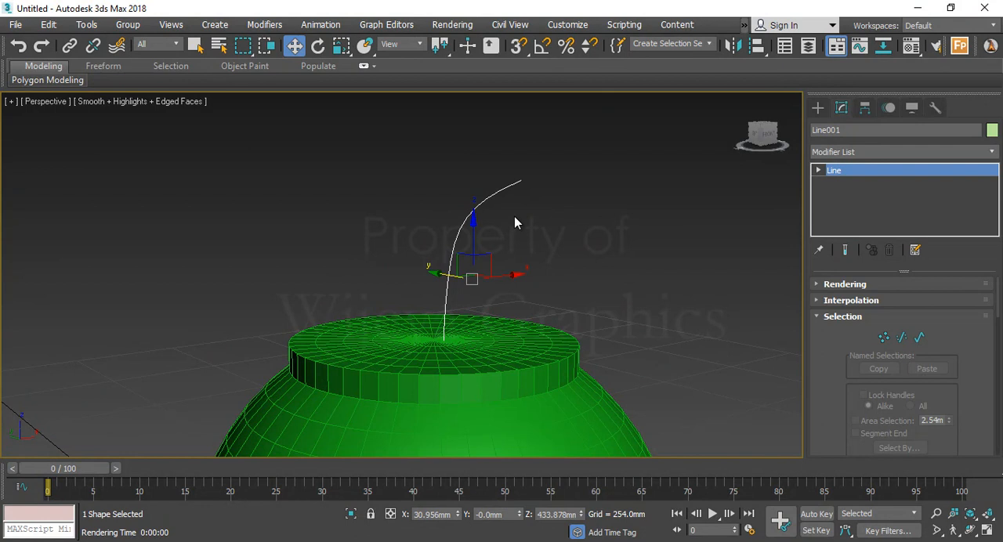
left_click(515, 216)
key("shift+q")
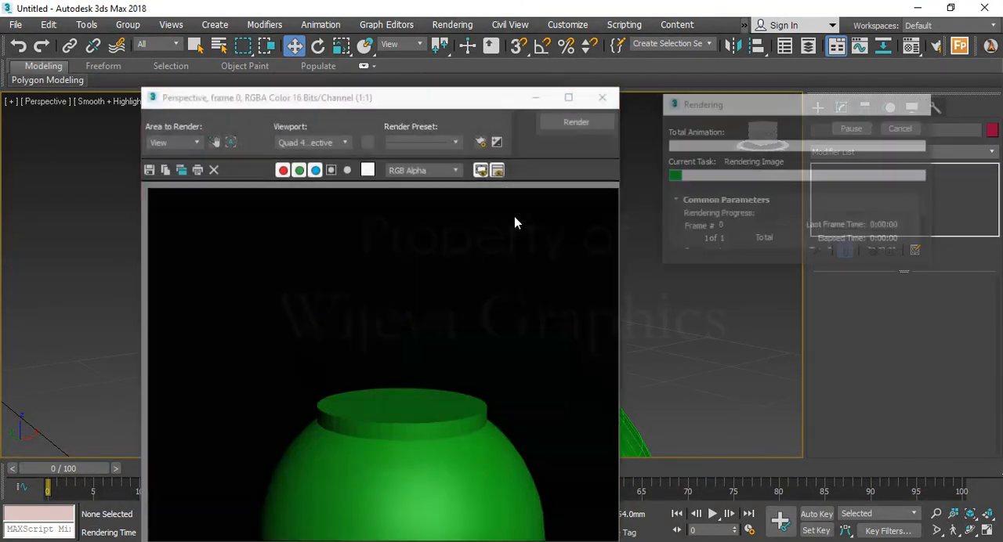
left_click(601, 99)
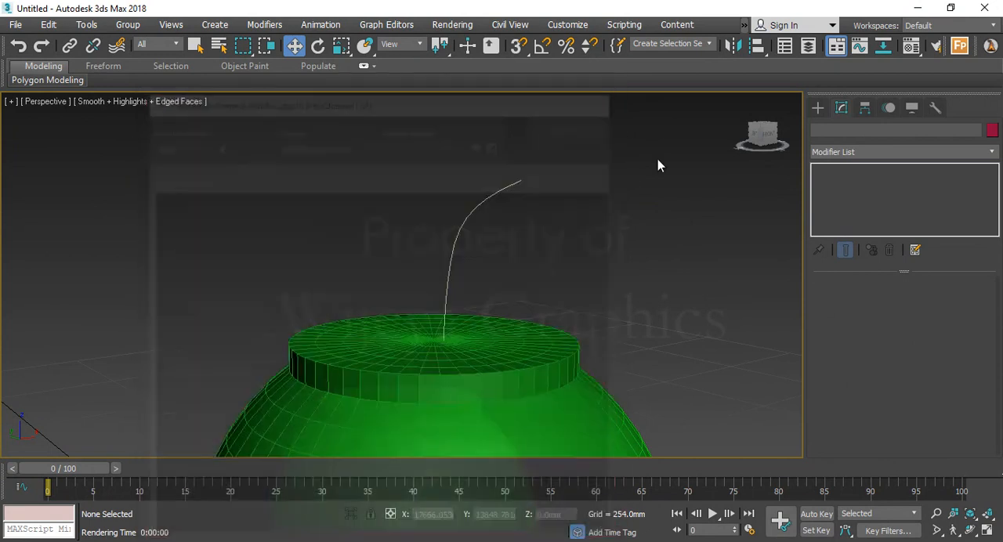
Select the curved line and enable its thickness in both the renderer and the viewport
left_click(501, 214)
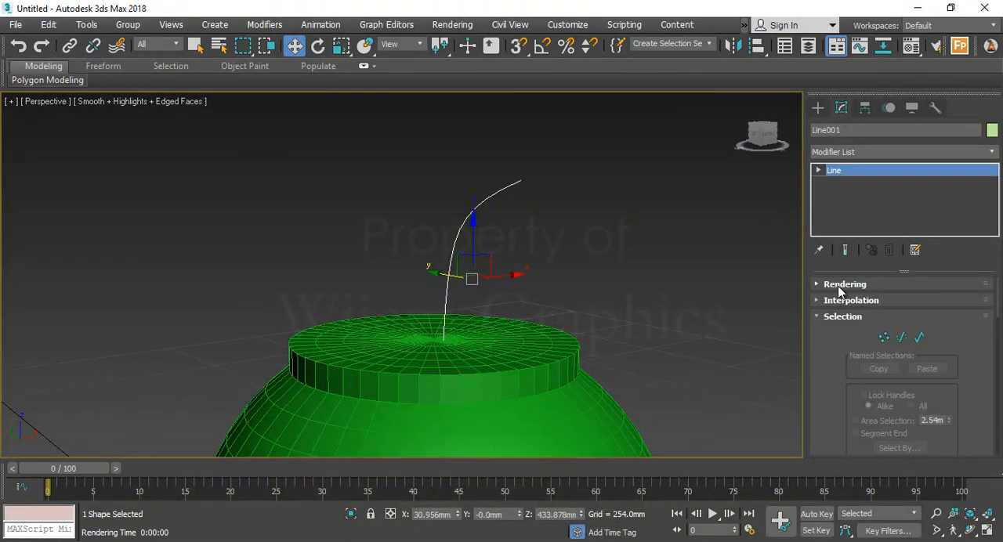
left_click(838, 285)
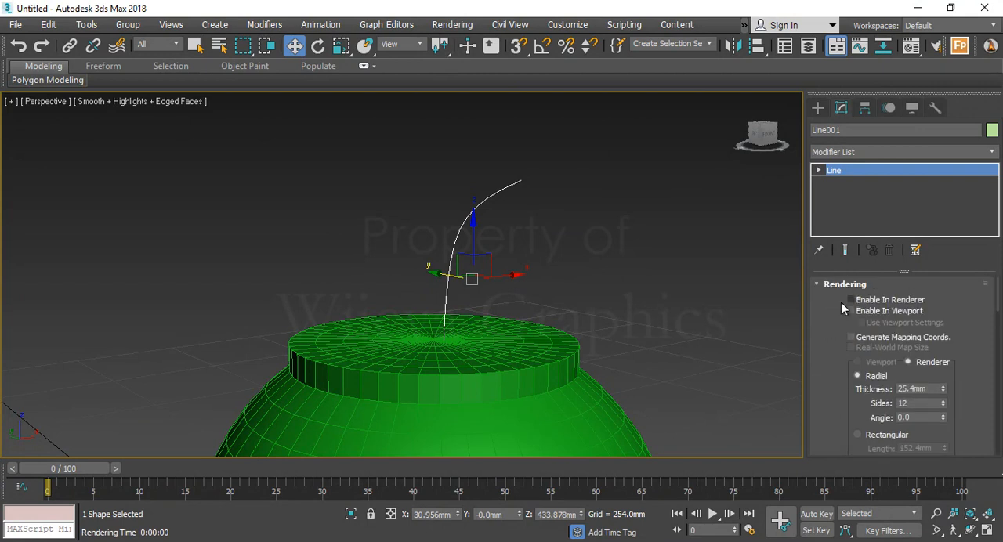
left_click(883, 301)
left_click(886, 310)
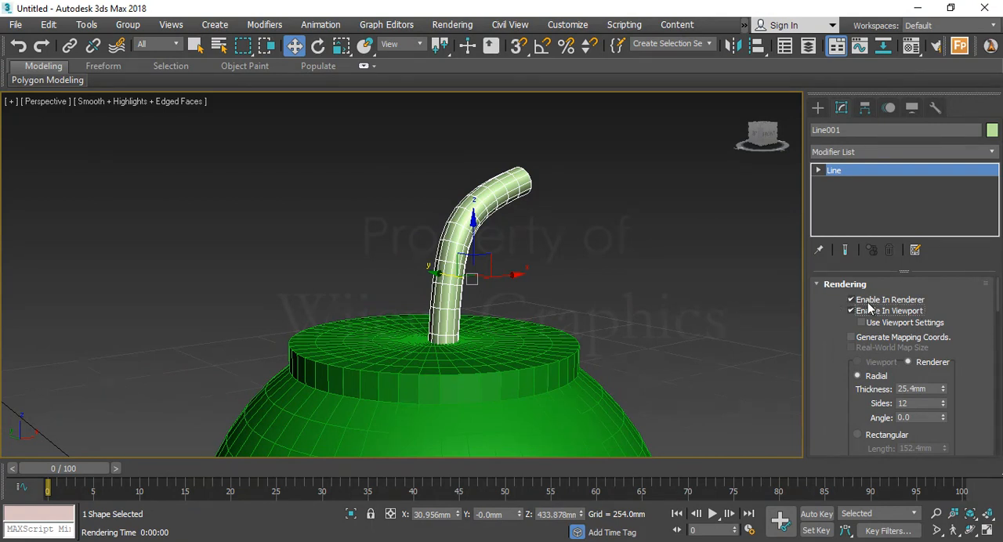
Examine the tube-like curved line above the neck from several distances and angles
scroll(490, 283, "down", 4)
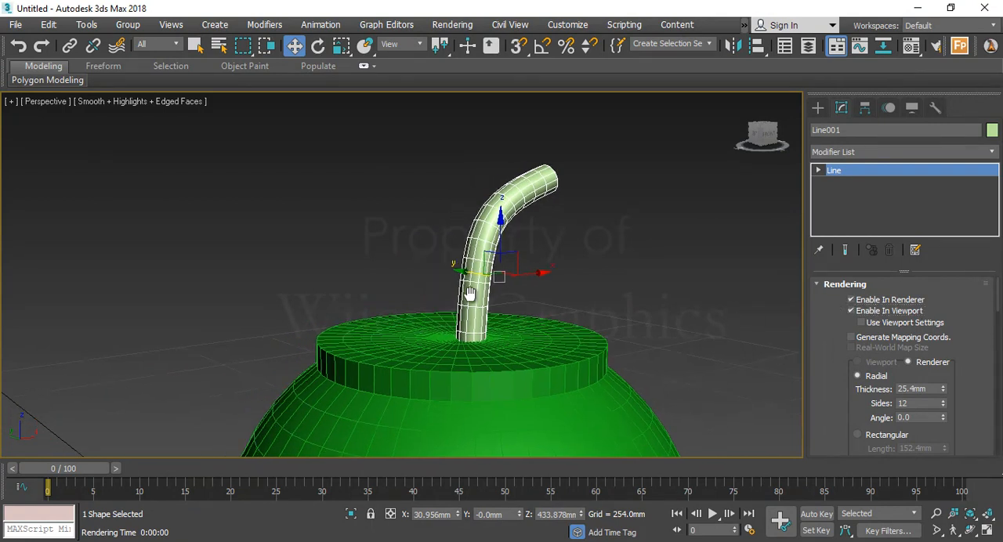
scroll(486, 270, "up", 4)
middle_click_drag(500, 268, 480, 279, "alt")
scroll(475, 259, "down", 4)
scroll(475, 259, "up", 4)
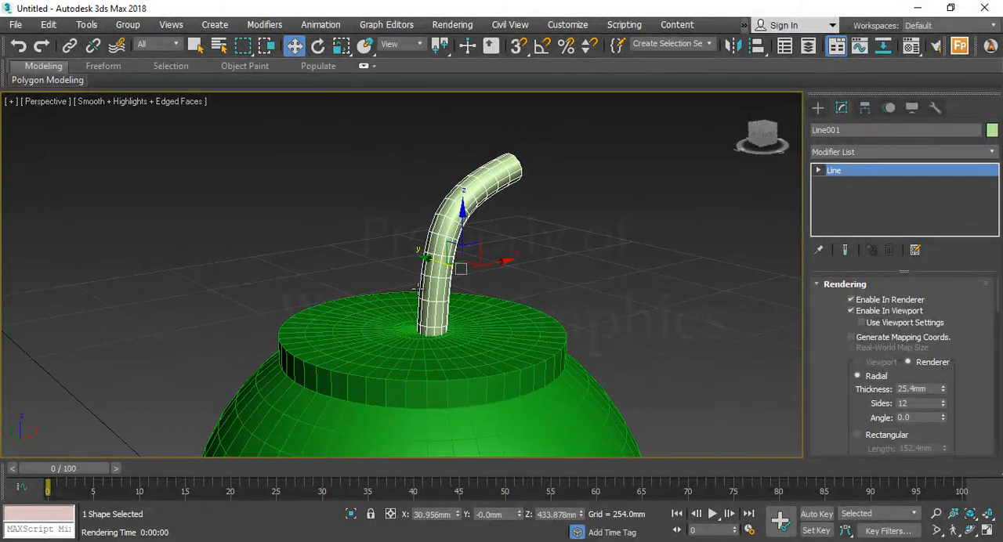
scroll(440, 294, "down", 3)
scroll(466, 293, "up", 8)
scroll(466, 294, "down", 5)
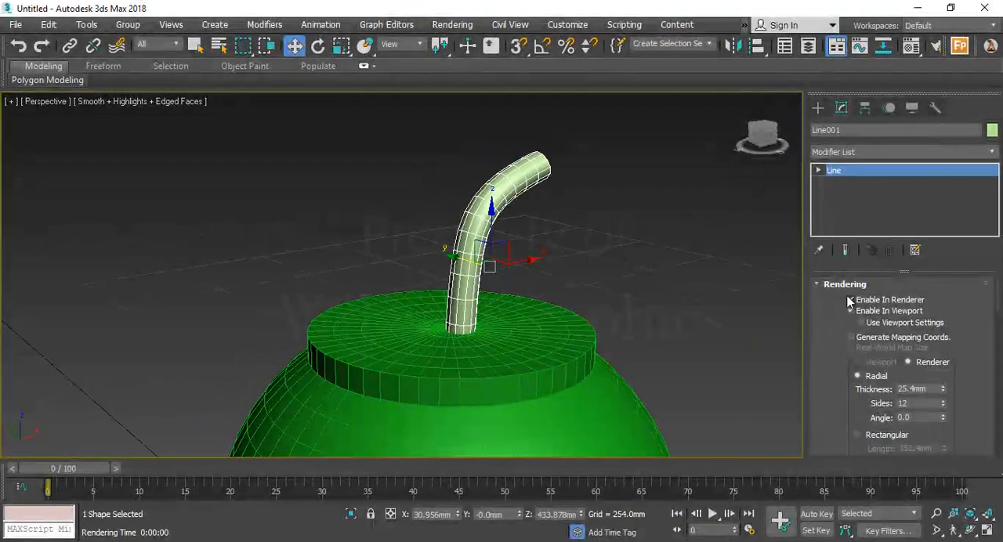
Reduce the curved line's radial thickness to 3.302 mm and deselect it to check its proportions
scroll(839, 350, "down", 2)
scroll(871, 347, "down", 1)
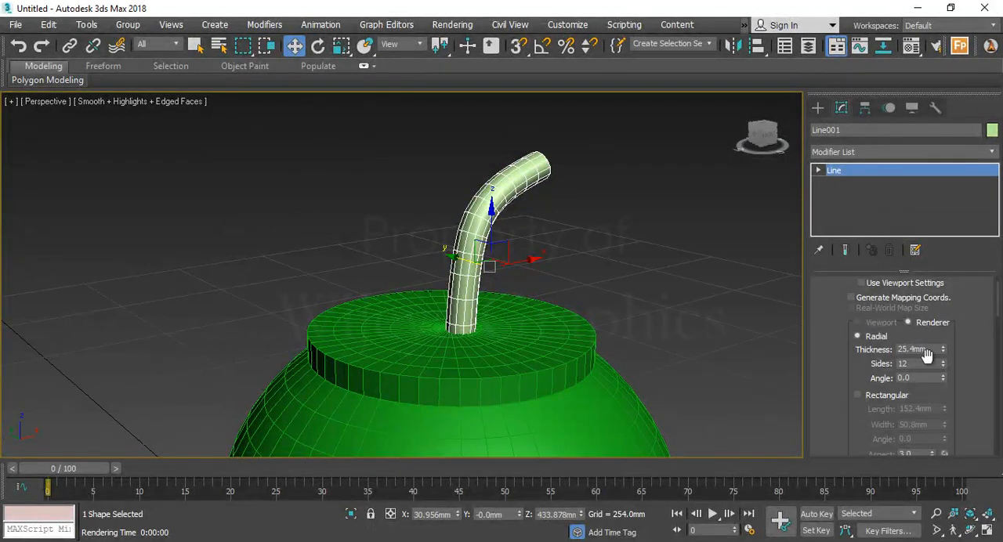
left_click_drag(943, 349, 957, 414)
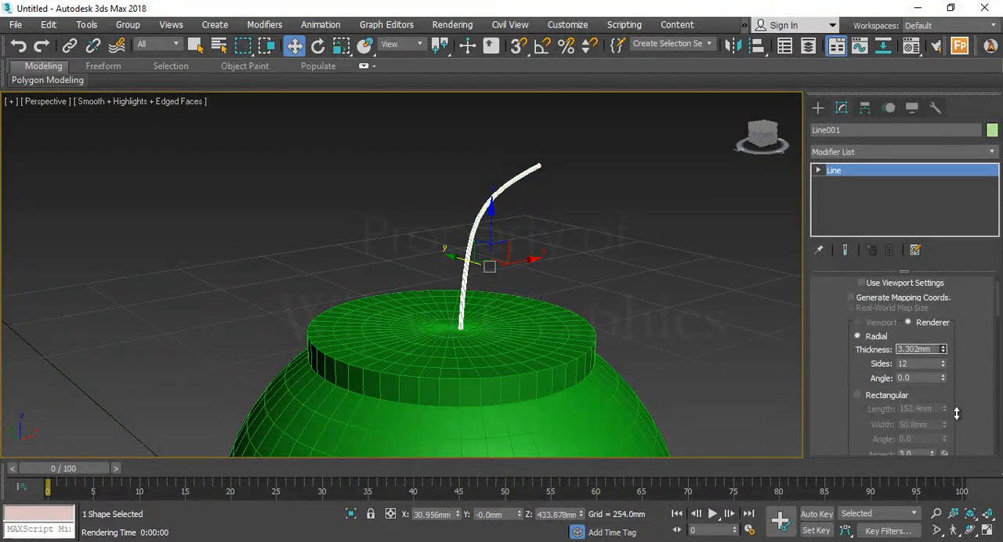
left_click(642, 343)
scroll(549, 276, "down", 6)
middle_click_drag(533, 271, 326, 216, "alt")
scroll(327, 216, "up", 3)
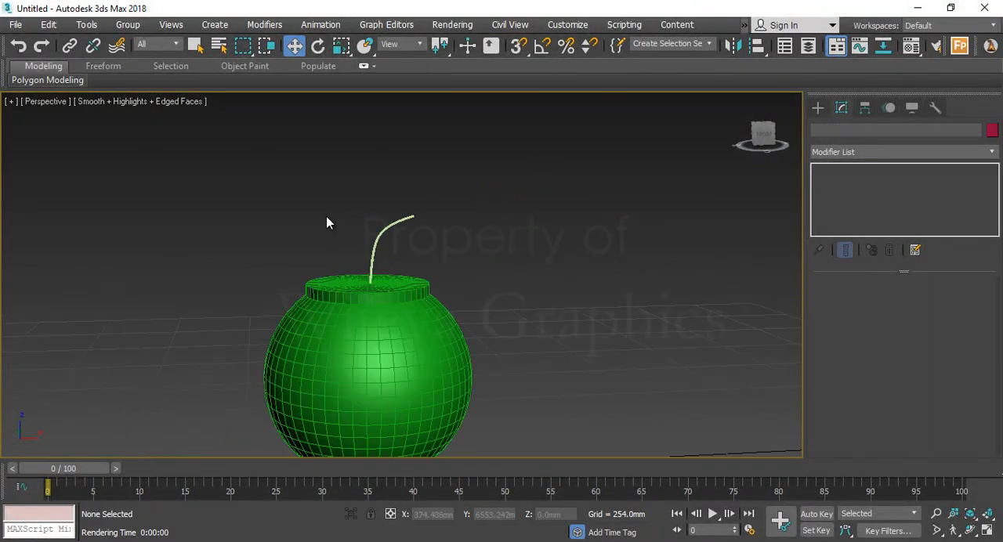
Reselect the curved line and set its radial thickness to 2.032 mm
left_click(373, 261)
scroll(398, 274, "up", 5)
scroll(431, 278, "up", 3)
middle_click_drag(454, 278, 470, 329, "alt")
left_click_drag(943, 390, 943, 395)
left_click(522, 264)
Shift the curved line slightly along Y and X to centre its base on the neck's top, and deselect it
scroll(504, 253, "down", 6)
middle_click_drag(517, 246, 470, 257, "alt")
scroll(471, 257, "up", 5)
left_click(470, 251)
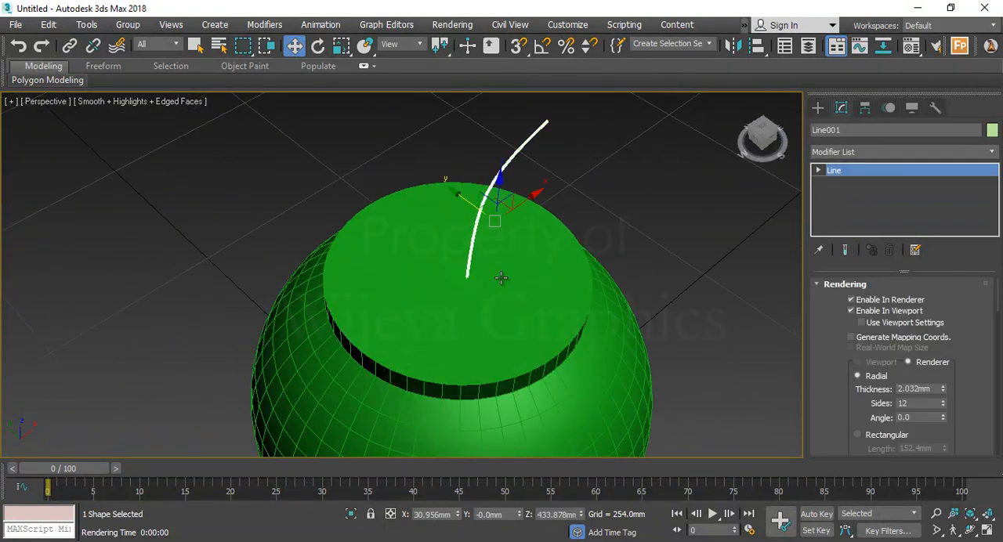
left_click_drag(466, 204, 461, 203)
left_click_drag(528, 199, 523, 202)
scroll(525, 203, "down", 5)
middle_click_drag(553, 286, 511, 239, "alt")
left_click(602, 260)
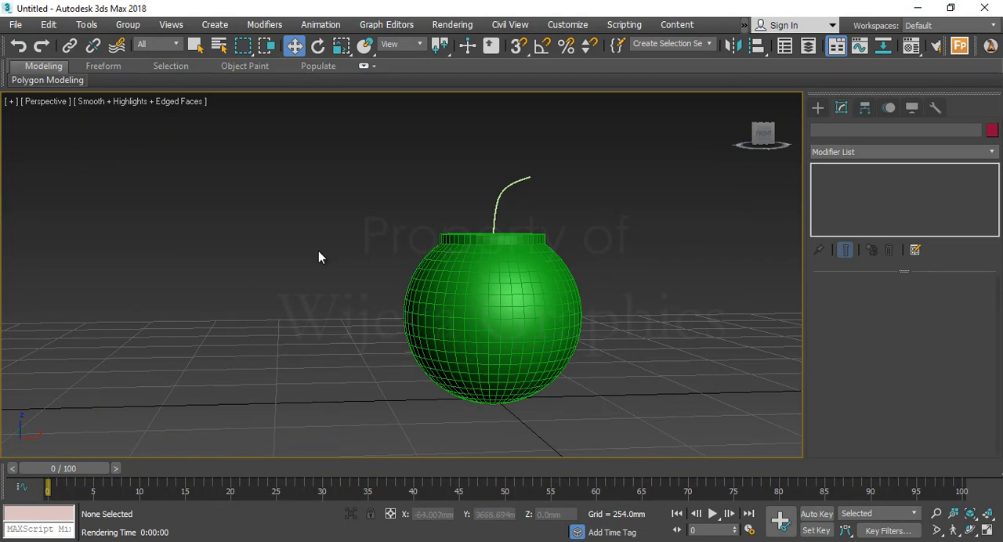
Create a square ground plane of about 8945 mm per side beneath the round object
left_click(817, 108)
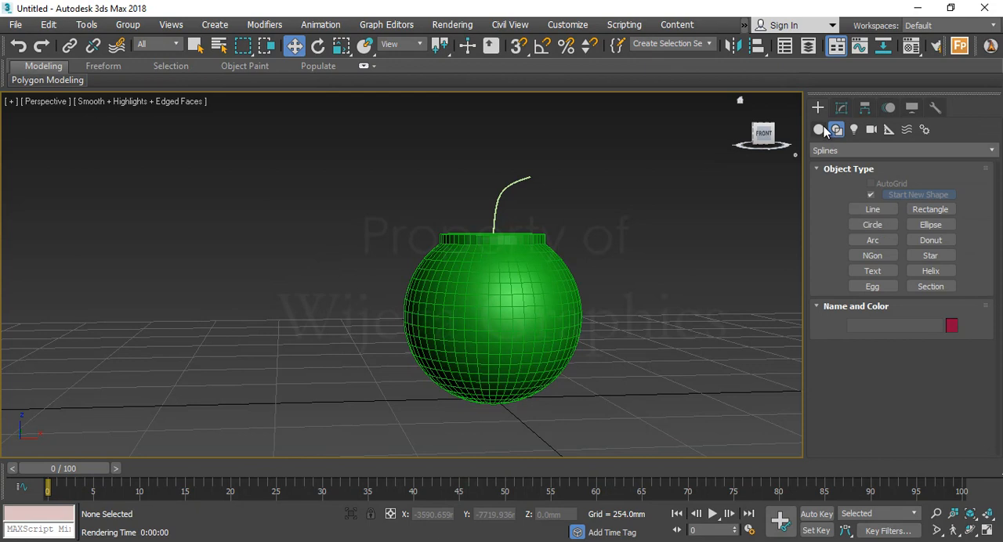
left_click(819, 130)
left_click(930, 258)
scroll(603, 260, "down", 5)
middle_click_drag(603, 260, 520, 208, "alt")
left_click_drag(508, 182, 812, 336)
scroll(549, 251, "down", 3)
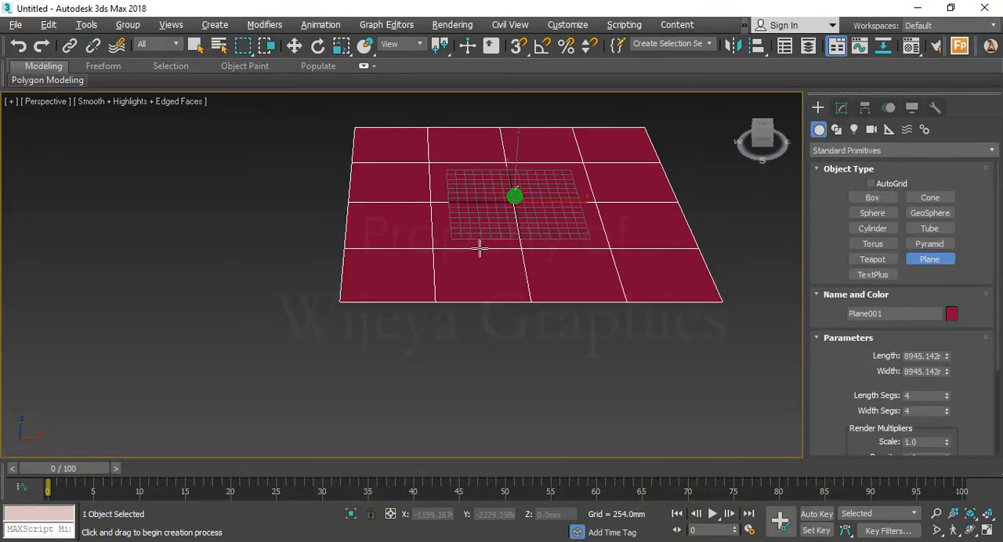
scroll(532, 221, "up", 4)
scroll(517, 240, "down", 3)
Move the ground plane to about X -31 mm and Y 550 mm so it extends around the round object
key("w")
left_click_drag(459, 210, 428, 213)
middle_click_drag(542, 224, 460, 276, "alt")
scroll(526, 215, "up", 4)
scroll(508, 213, "up", 4)
scroll(450, 246, "up", 2)
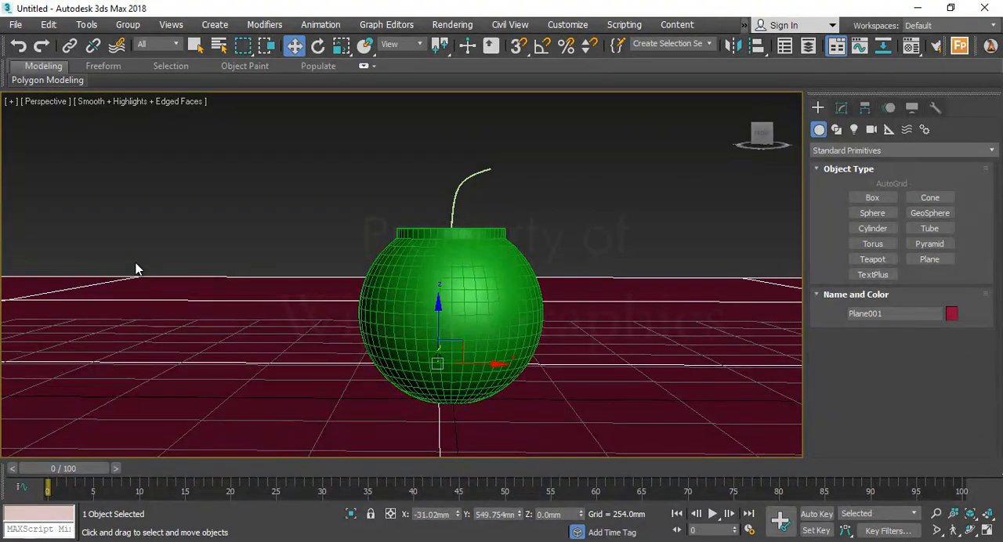
Set the ground plane to 1 width segment and 6 length segments
scroll(340, 264, "down", 7)
middle_click_drag(342, 265, 517, 284, "alt")
left_click(508, 305)
left_click(508, 304)
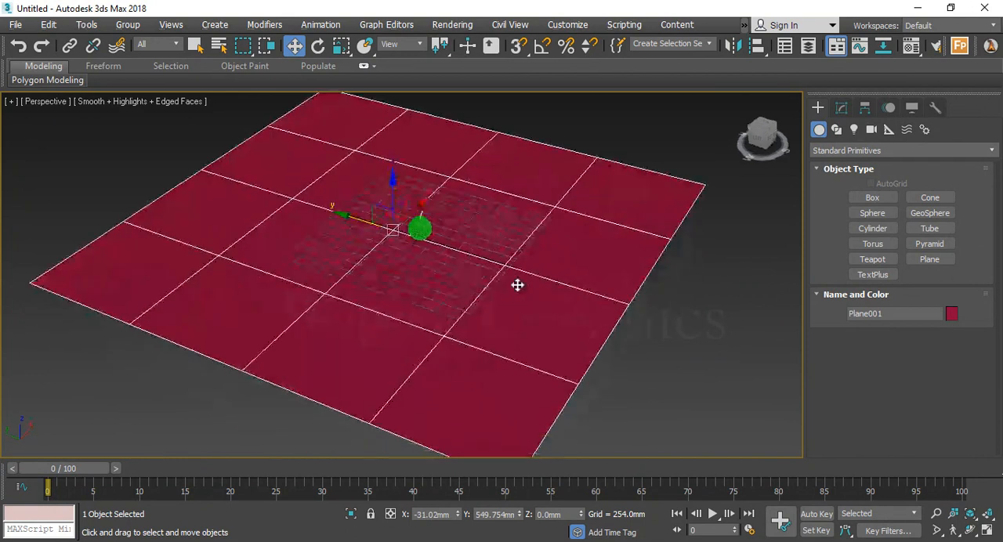
left_click(841, 108)
middle_click_drag(559, 333, 589, 308)
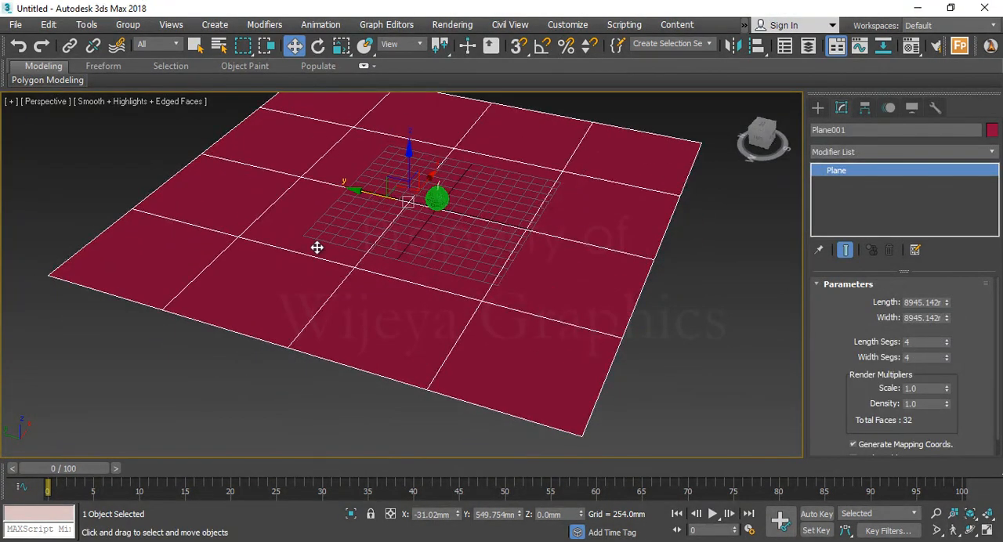
left_click(946, 356)
right_click(947, 356)
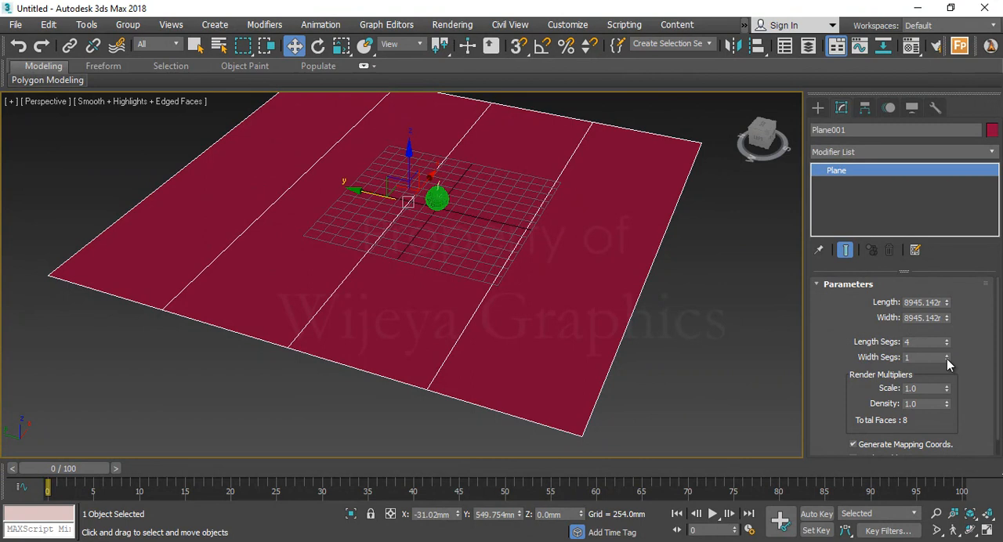
left_click(948, 338)
left_click(947, 339)
left_click(948, 339)
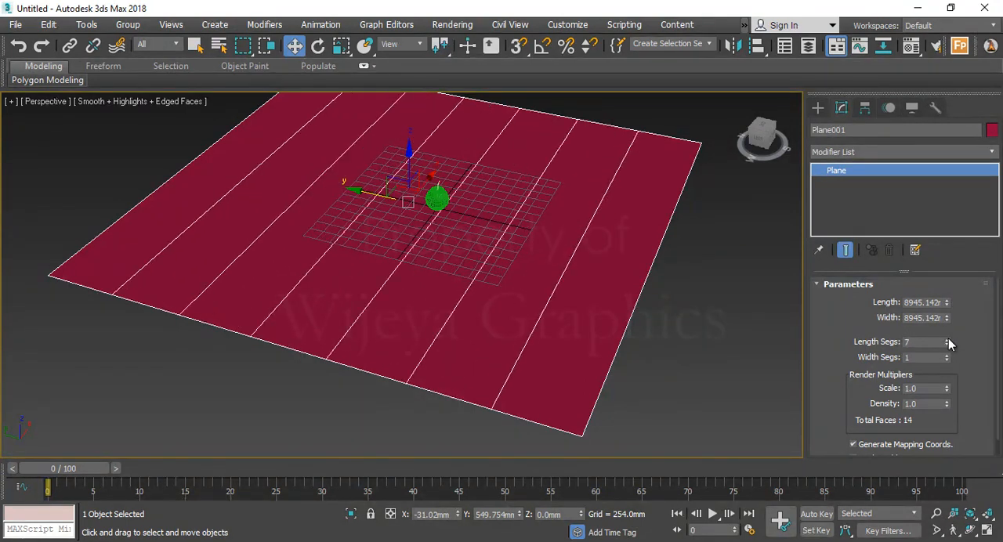
left_click(947, 345)
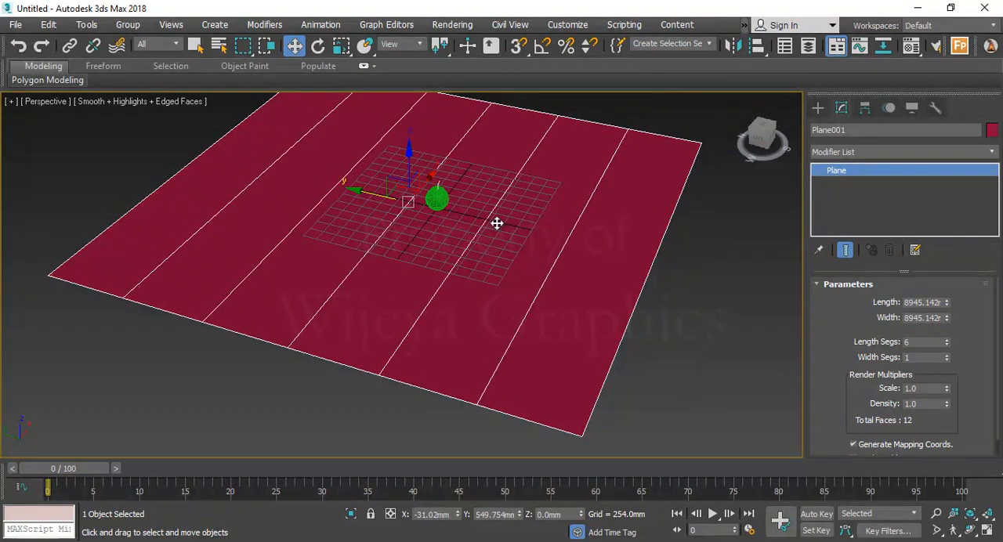
Convert the ground plane to an editable poly and switch it to vertex editing
mouse_move(458, 228)
middle_mouse_down("alt")
mouse_move(439, 251)
mouse_move(457, 262)
mouse_move(464, 246)
middle_mouse_up("alt")
scroll(464, 246, "up", 3)
scroll(464, 245, "down", 3)
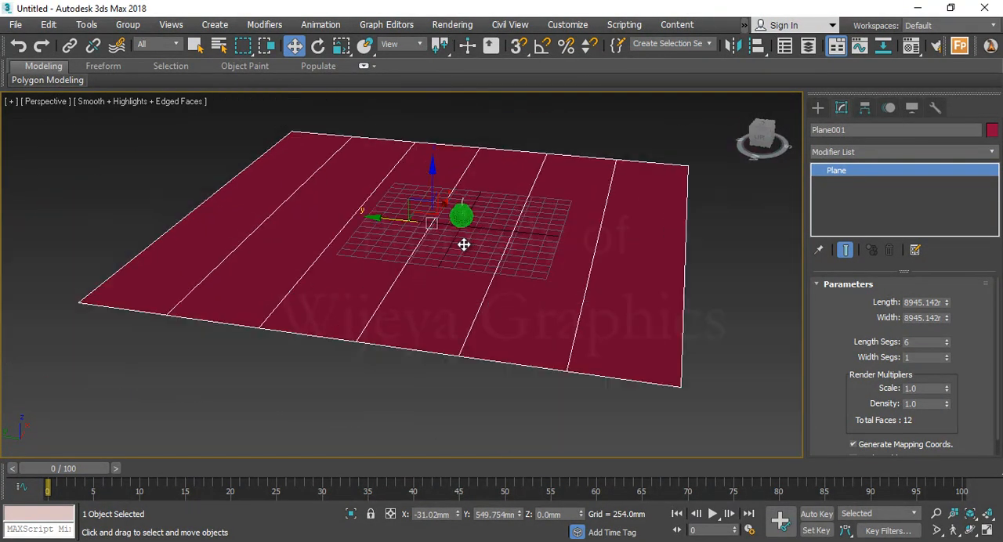
right_click(464, 246)
mouse_move(535, 401)
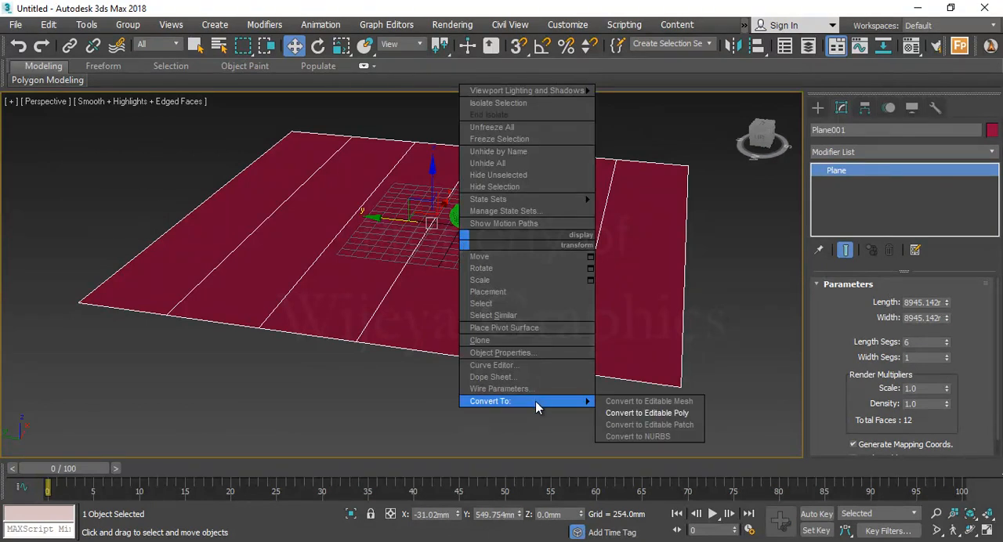
left_click(690, 415)
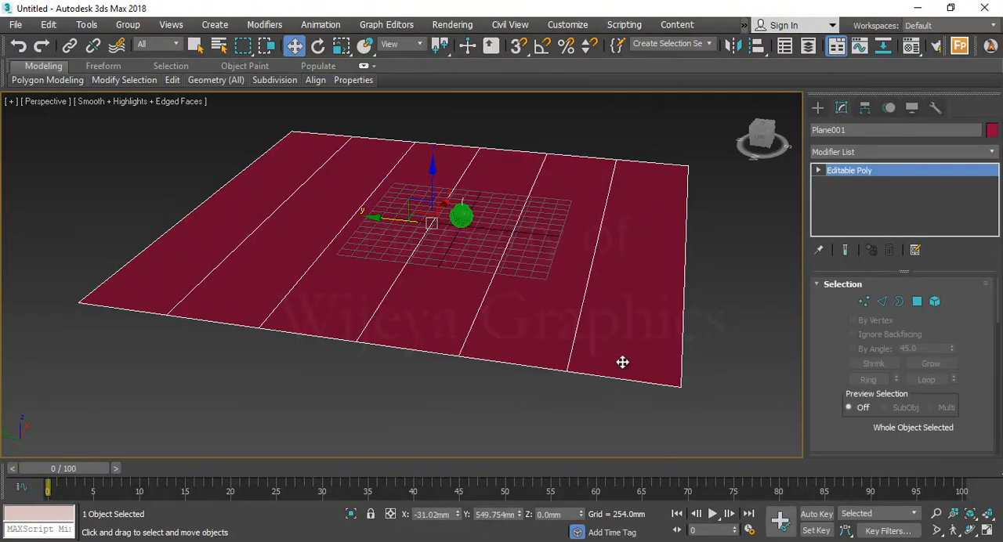
left_click(864, 301)
scroll(454, 264, "up", 1)
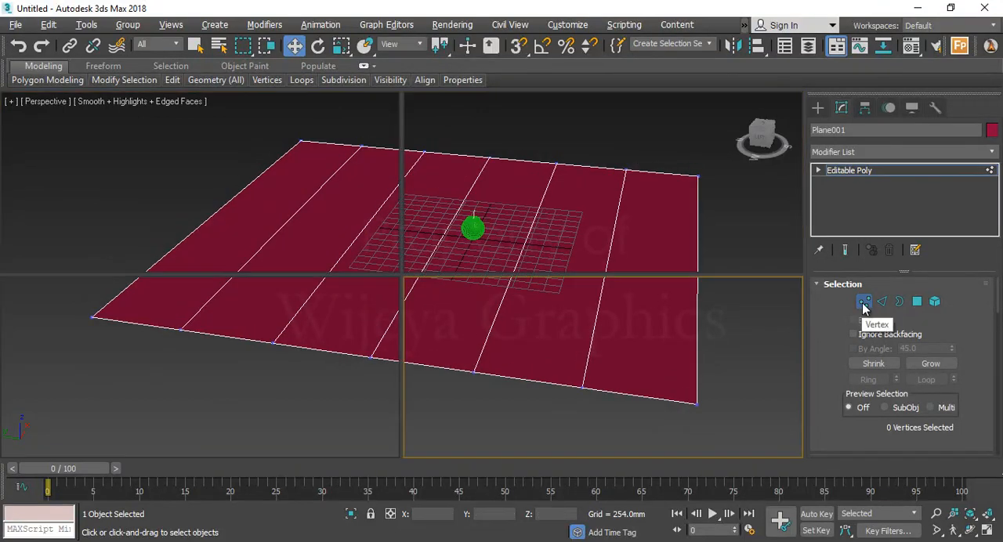
In the Left view, raise the rear rows of the ground plane's vertices so its back end turns upward as a wall
key("alt+w")
scroll(560, 209, "down", 8)
scroll(337, 381, "down", 4)
middle_click_drag(257, 376, 276, 361)
scroll(276, 360, "up", 4)
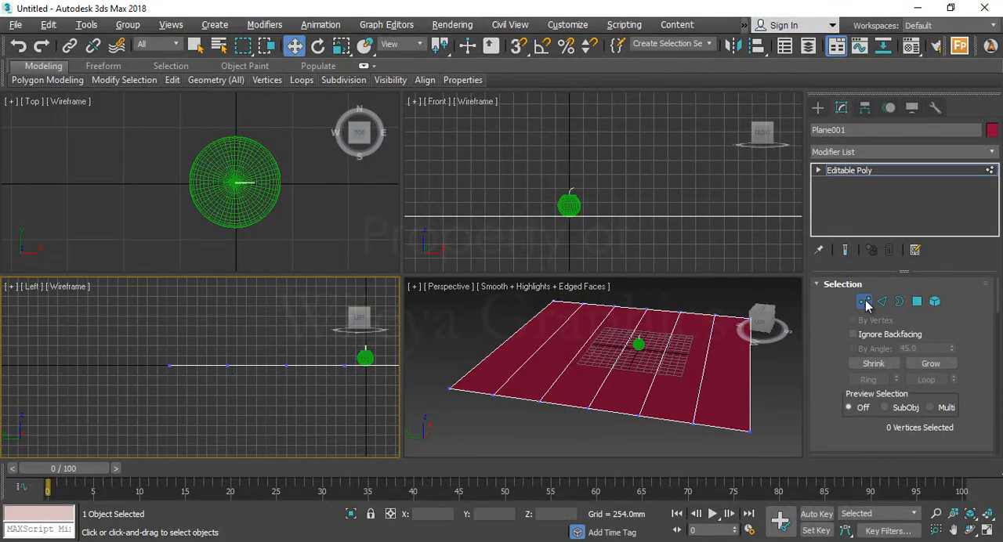
middle_click_drag(301, 329, 303, 359)
key("alt+w")
scroll(323, 363, "down", 4)
middle_click_drag(415, 342, 368, 361)
scroll(430, 394, "down", 3)
left_click_drag(326, 383, 334, 130)
left_click_drag(362, 355, 379, 385)
left_click_drag(375, 313, 374, 277)
left_click_drag(289, 138, 366, 160)
Adjust the bend vertices and place the top row at about Y 4158 mm, Z 5928 mm, then leave vertex editing
scroll(400, 304, "up", 4)
middle_click_drag(410, 344, 383, 249)
left_click_drag(402, 351, 427, 284)
scroll(427, 285, "down", 4)
middle_click_drag(326, 157, 328, 203)
left_click_drag(296, 137, 353, 149)
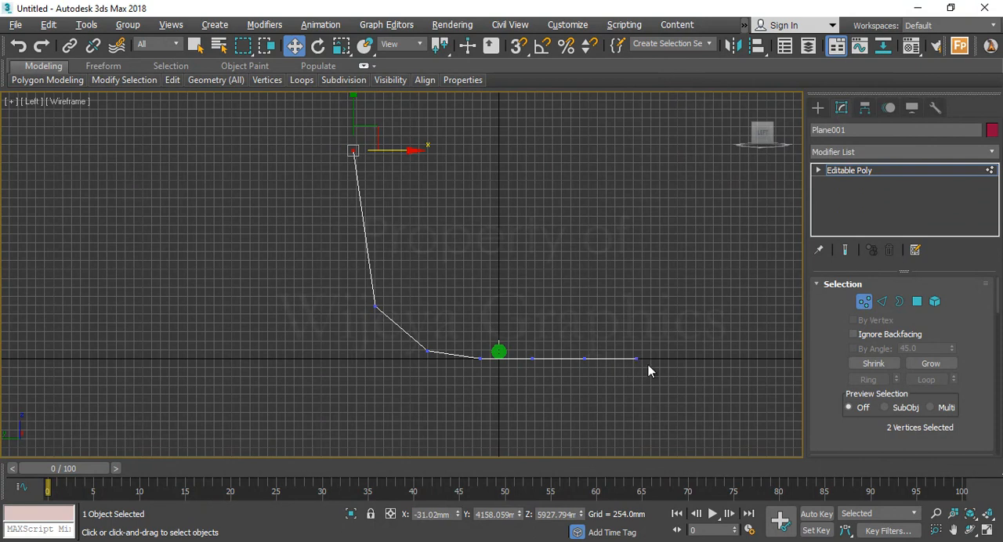
left_click(865, 304)
Smooth the bent ground plane with a MeshSmooth modifier set to 2 iterations
middle_click_drag(517, 372, 484, 337)
key("alt+w")
scroll(609, 374, "down", 3)
key("alt+w")
middle_click_drag(609, 374, 402, 370, "alt")
middle_click_drag(415, 326, 467, 354, "alt")
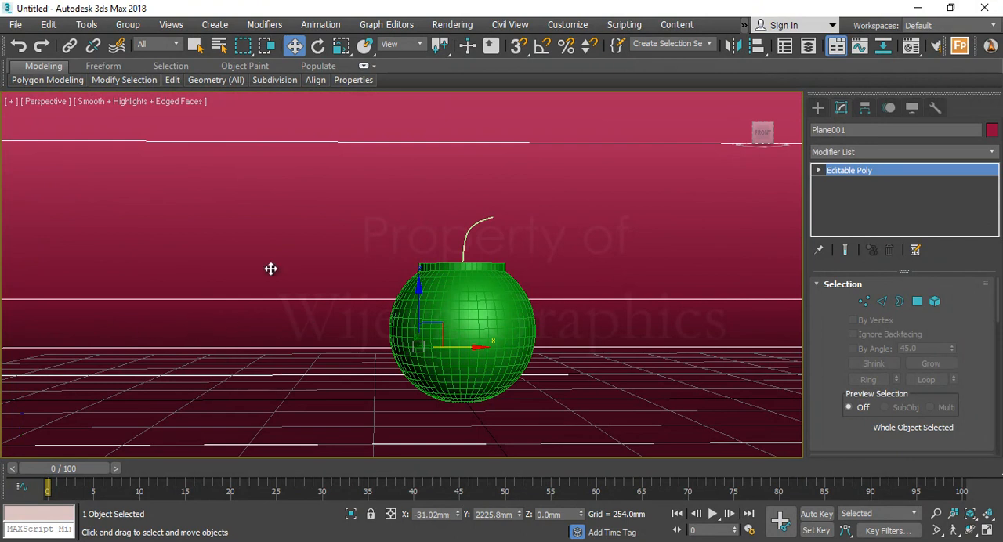
middle_click_drag(273, 282, 418, 334, "alt")
mouse_move(250, 311)
middle_mouse_down("alt")
mouse_move(302, 303)
mouse_move(253, 316)
middle_mouse_up("alt")
left_click(845, 154)
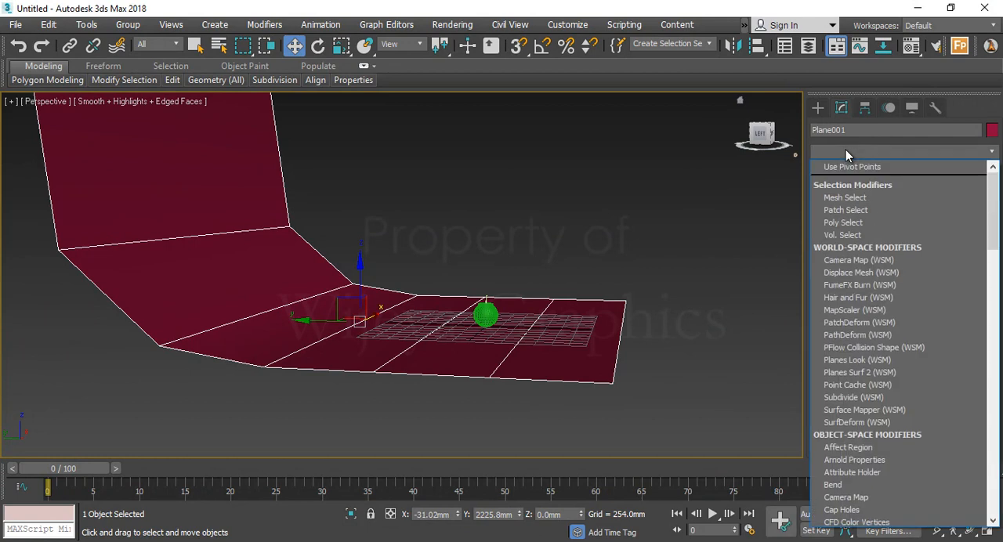
key("m")
key("m")
key("m")
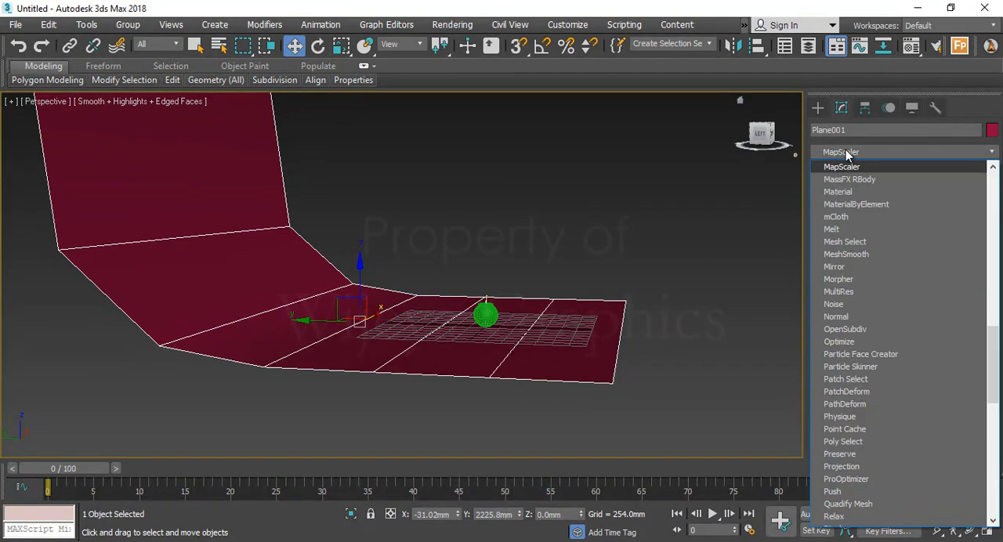
left_click(865, 258)
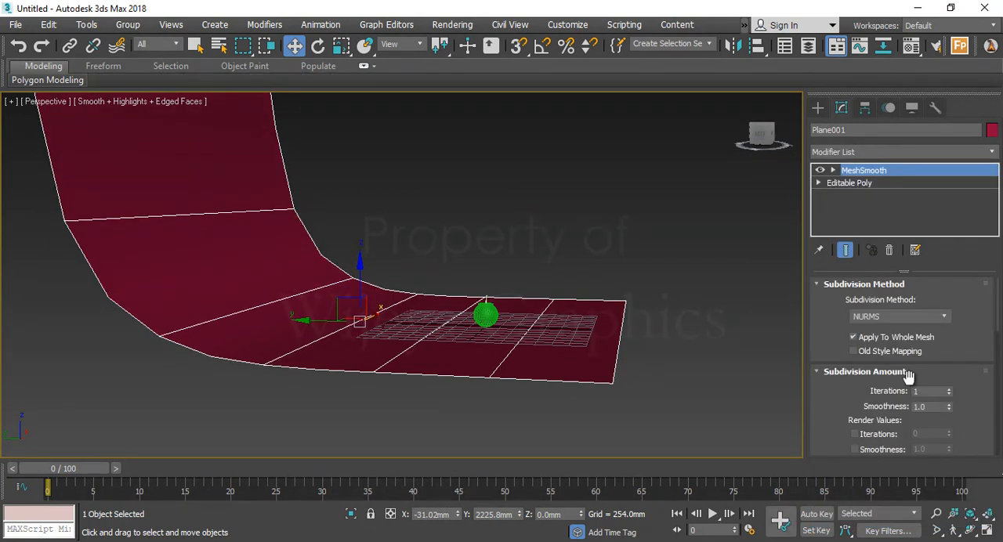
left_click(950, 389)
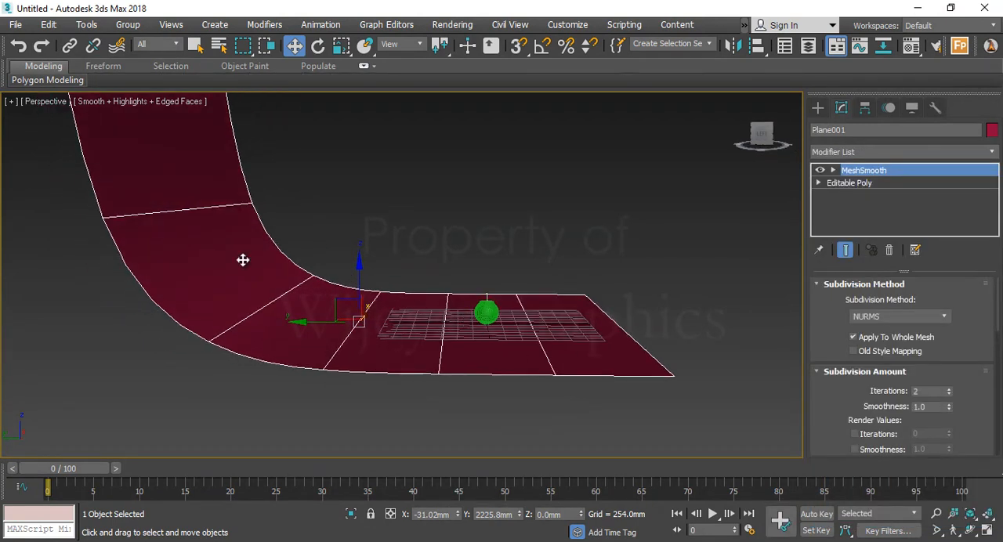
Widen the curved backdrop along X to about 119 percent and deselect it
middle_click_drag(330, 337, 431, 324, "alt")
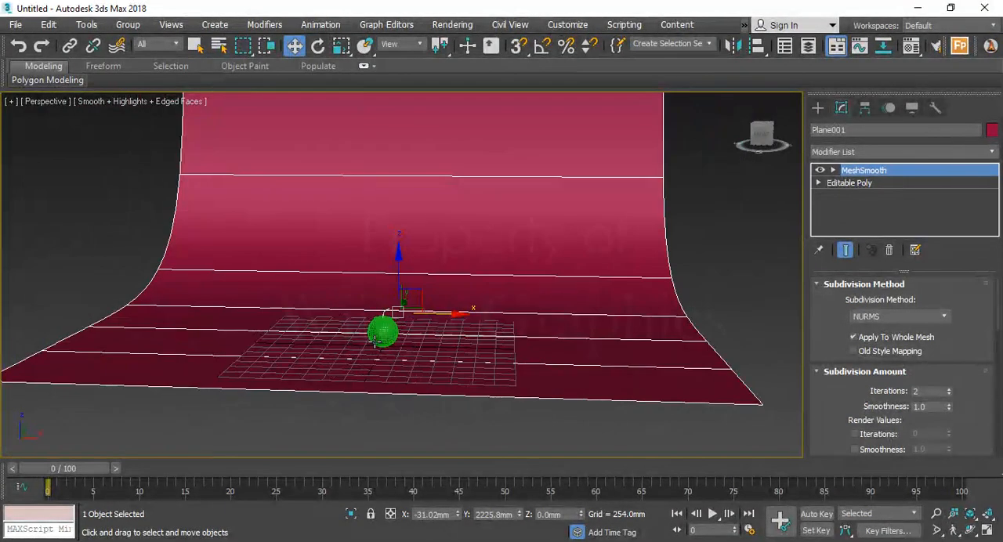
key("e")
key("r")
left_click_drag(461, 315, 476, 312)
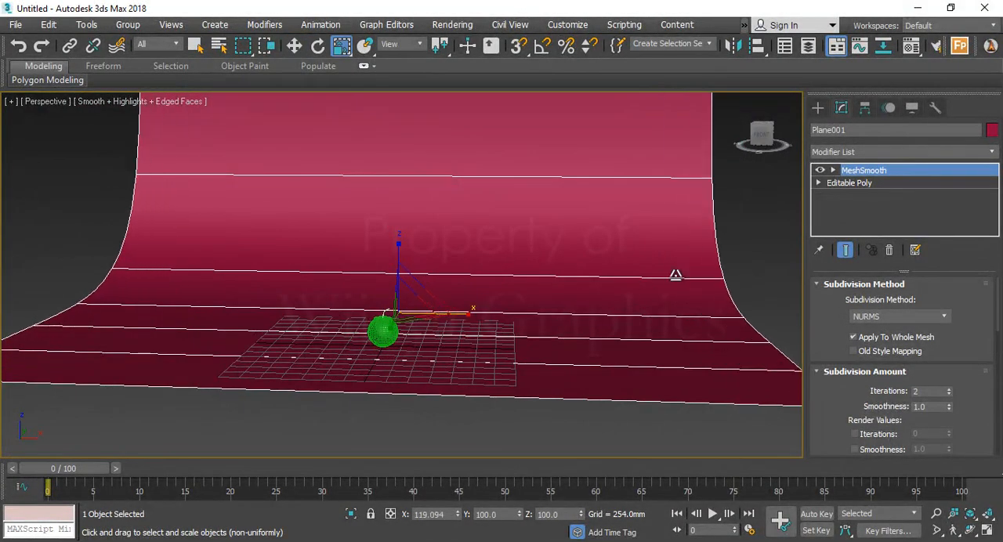
left_click(729, 276)
Select the round object and open the Material Editor for it
scroll(360, 332, "down", 3)
middle_click_drag(349, 332, 370, 332, "alt")
scroll(492, 327, "up", 5)
middle_click_drag(493, 327, 458, 328, "alt")
middle_click_drag(459, 327, 457, 371)
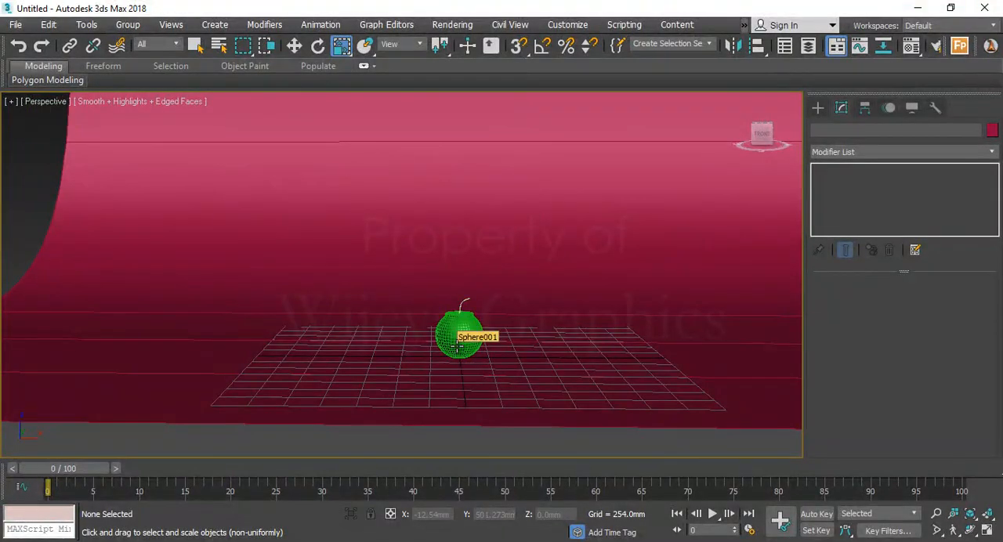
scroll(457, 345, "up", 6)
middle_click_drag(457, 346, 455, 376)
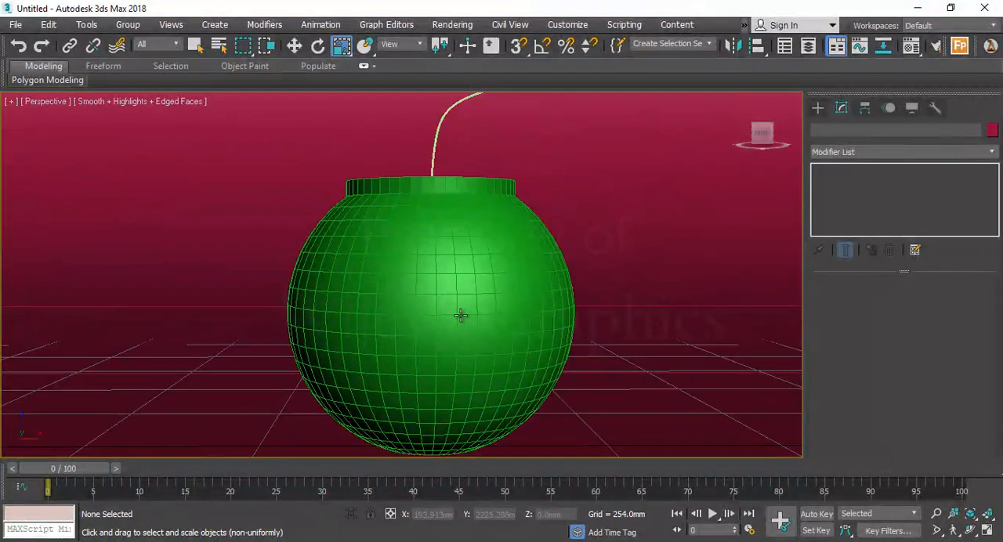
left_click(459, 315)
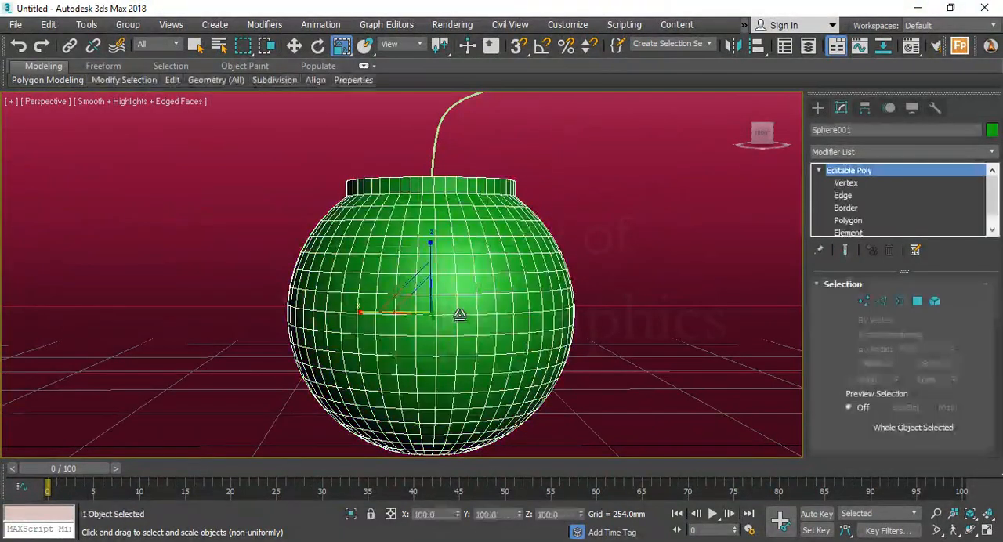
key("m")
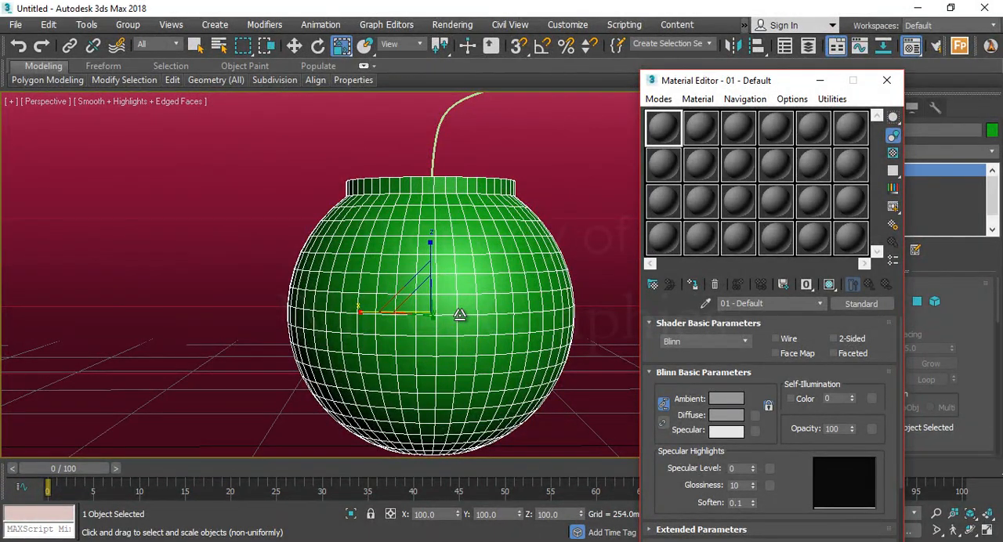
left_click(460, 315)
key("w")
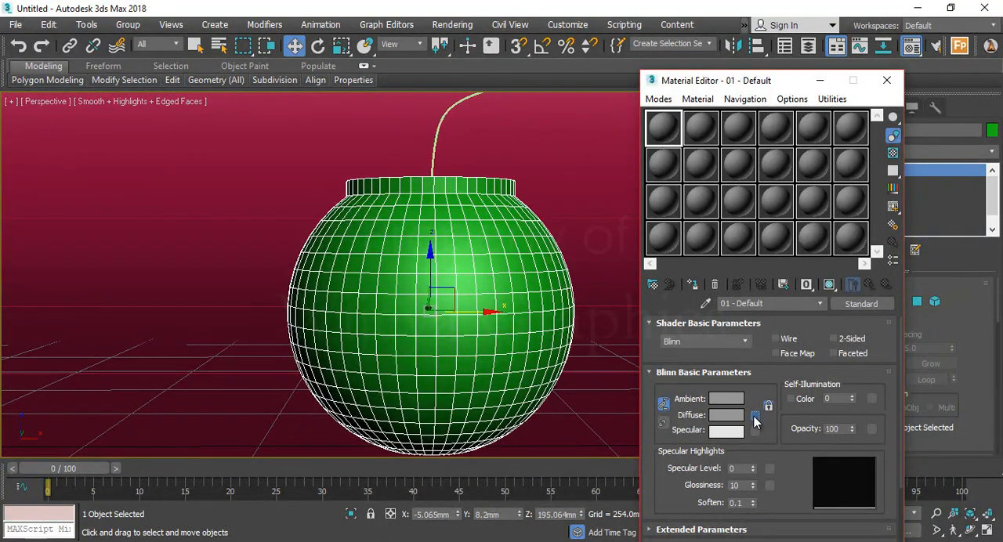
Assign a Mix map to the diffuse color of the first material
left_click(754, 417)
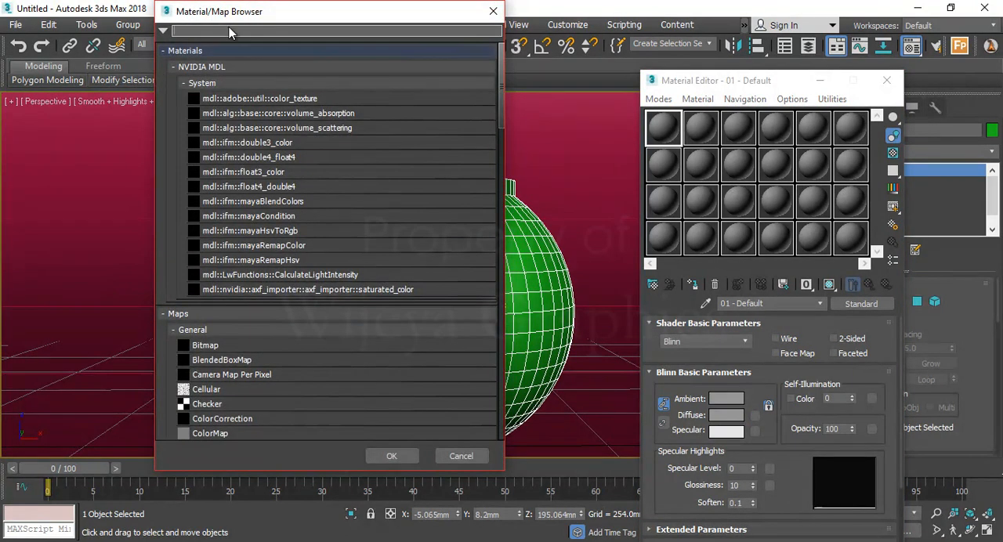
scroll(273, 319, "down", 8)
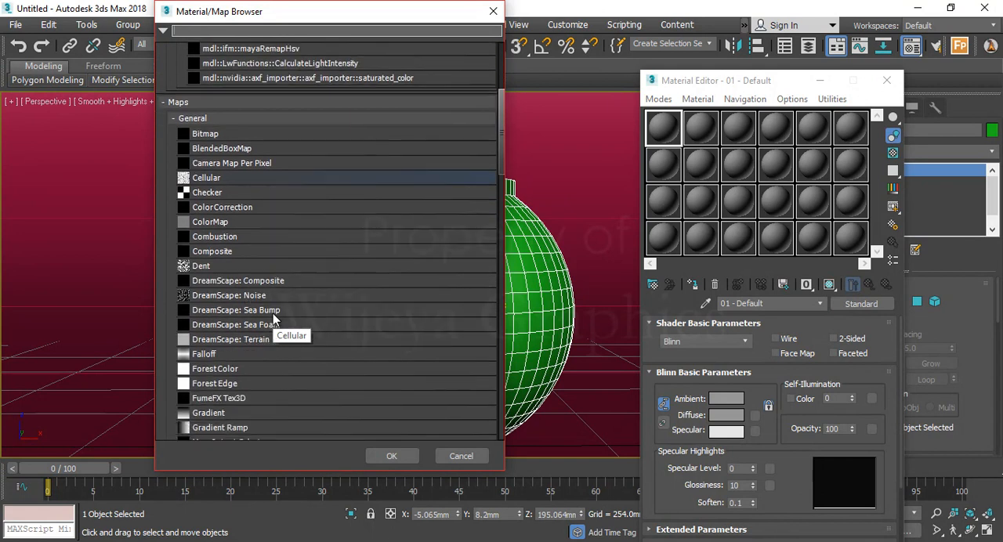
scroll(273, 319, "up", 1)
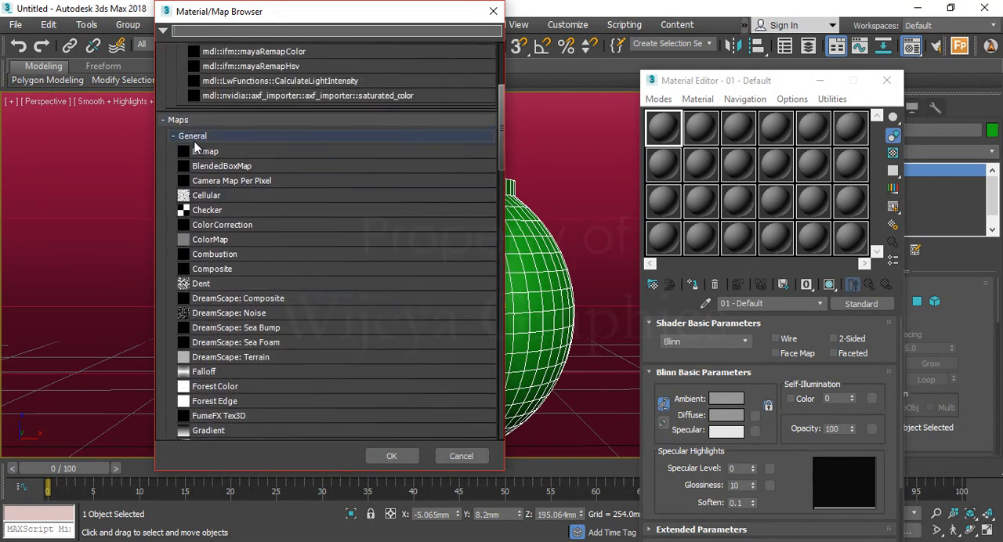
scroll(261, 253, "down", 1)
scroll(261, 253, "down", 1)
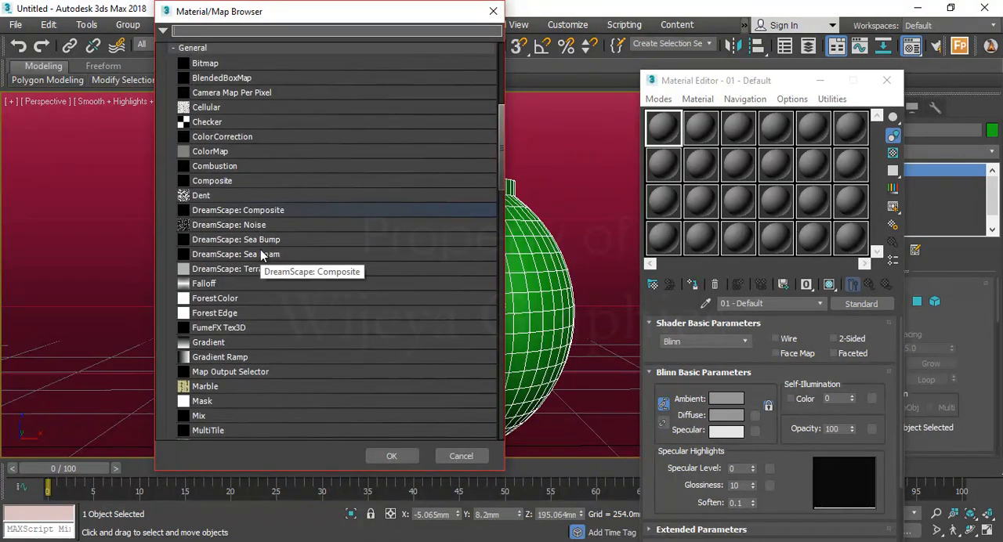
left_click(207, 419)
left_click(392, 456)
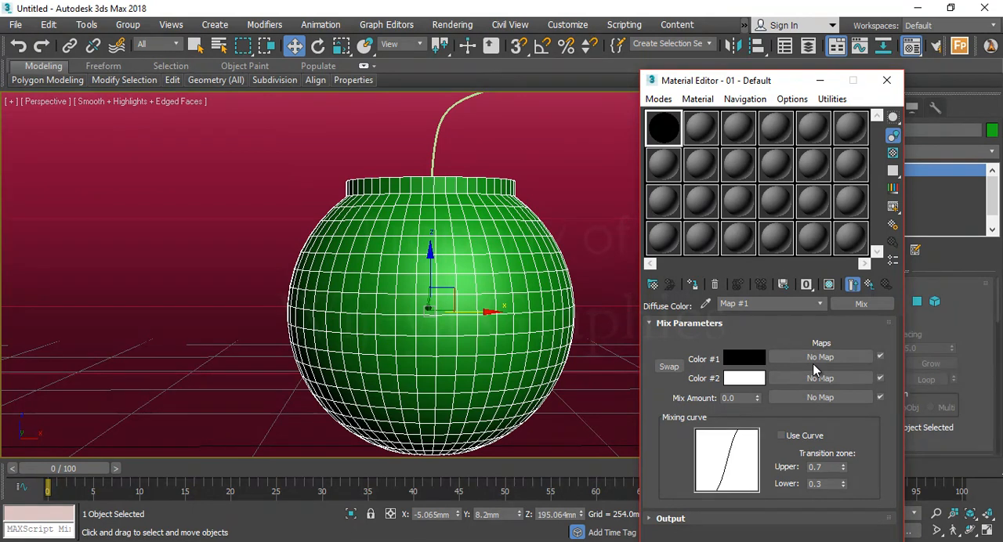
Set Color #1 of the Mix map to a dark gray with RGB 96, 96, 96
left_click(734, 360)
left_click(428, 151)
left_click_drag(428, 151, 428, 157)
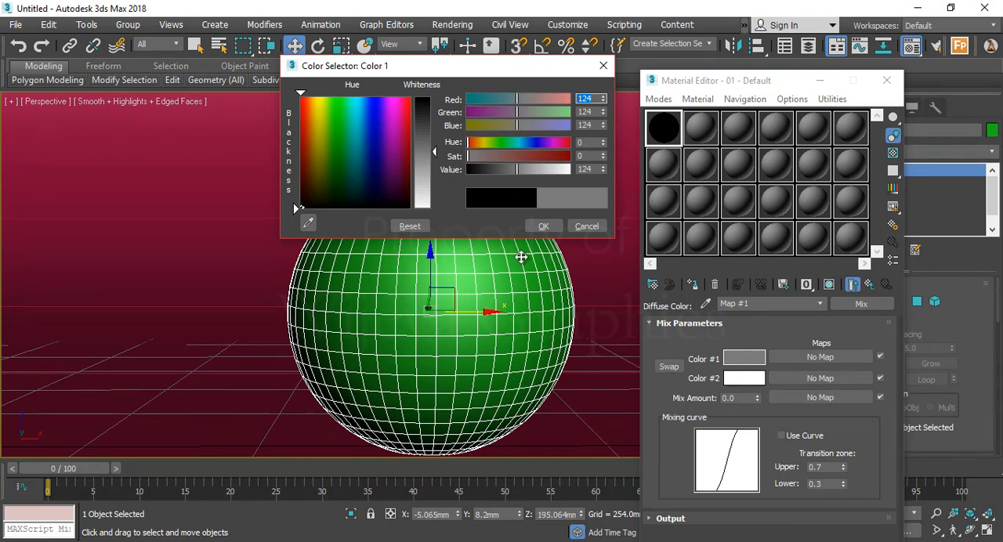
left_click_drag(435, 152, 436, 139)
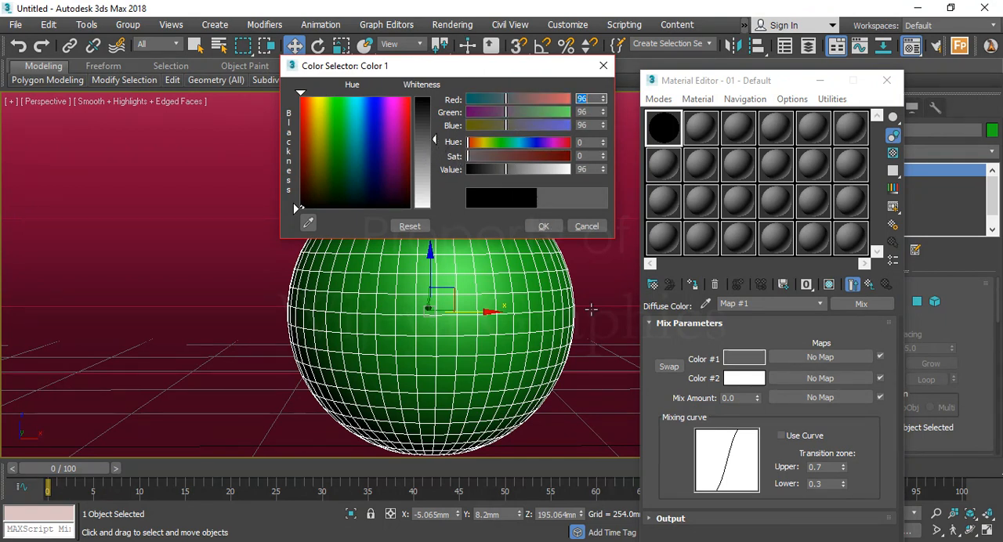
left_click(543, 227)
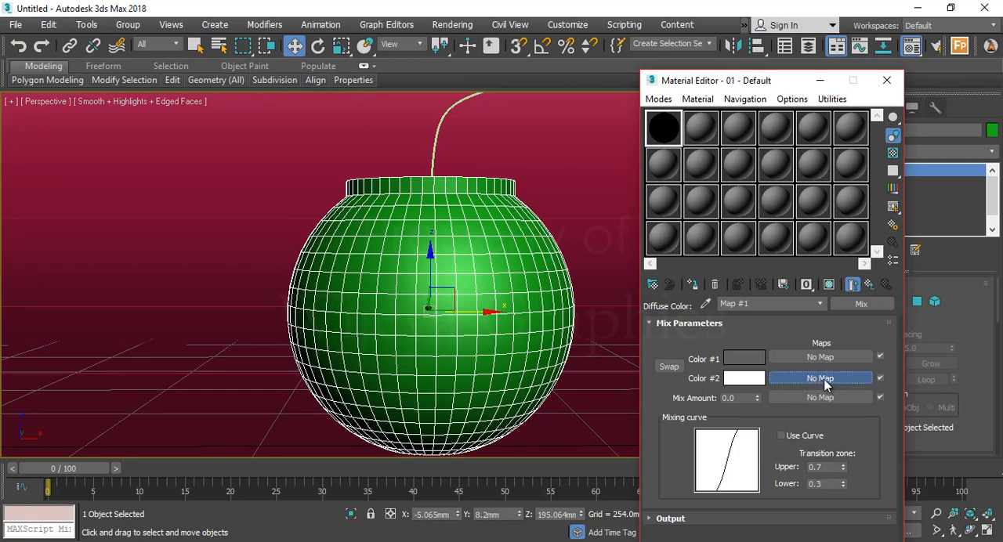
Choose a Bitmap for the Color #2 map of the Mix and browse to the Metal folder in 2010 maps
left_click(825, 380)
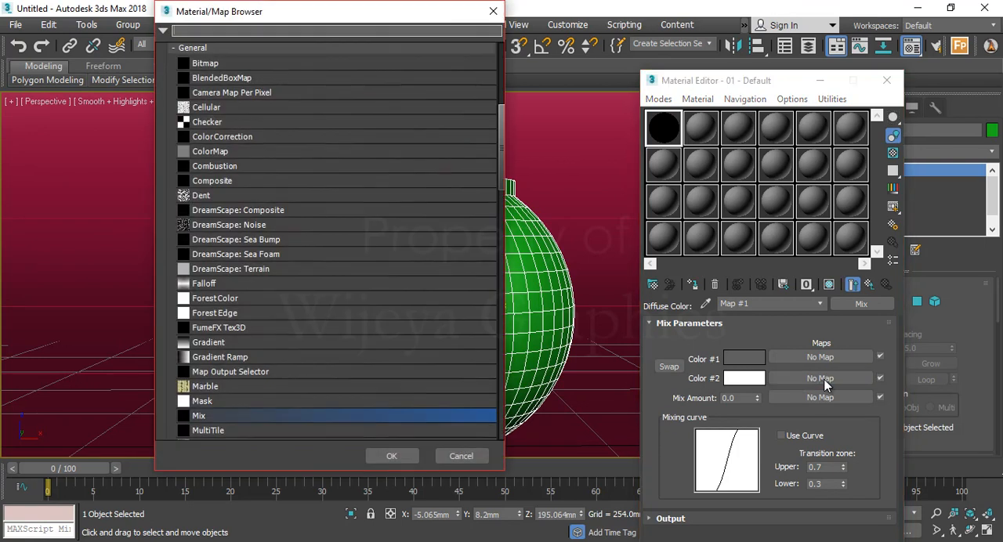
left_click(494, 12)
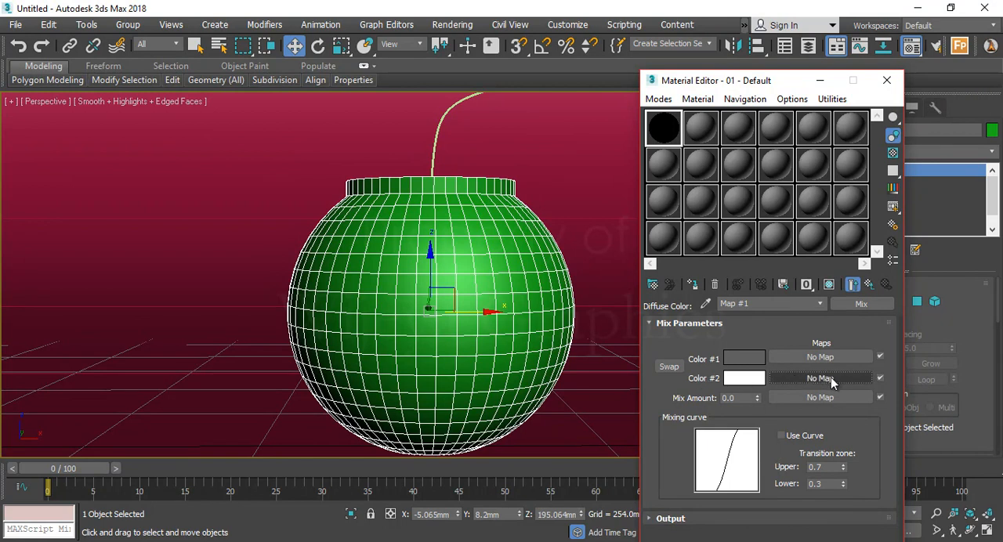
left_click(819, 378)
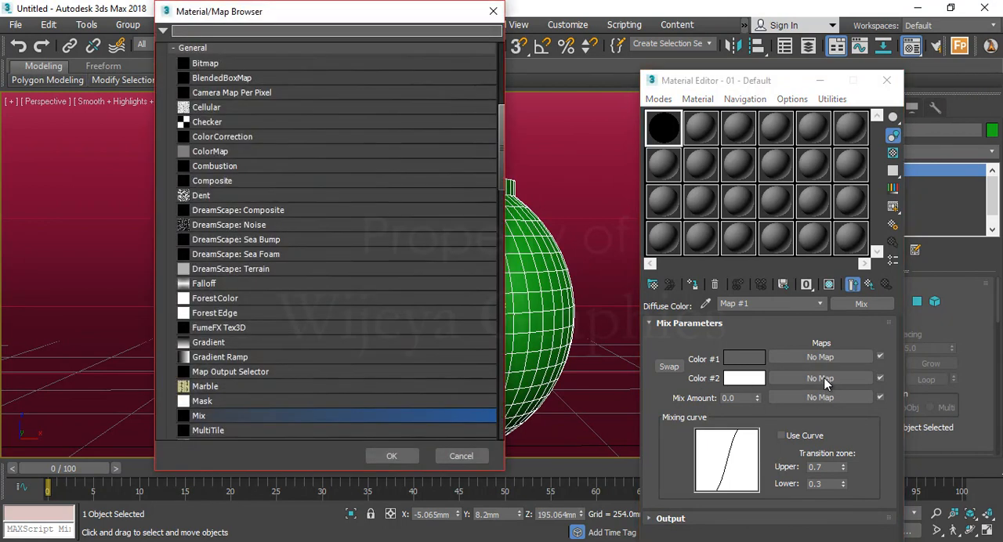
left_click(221, 64)
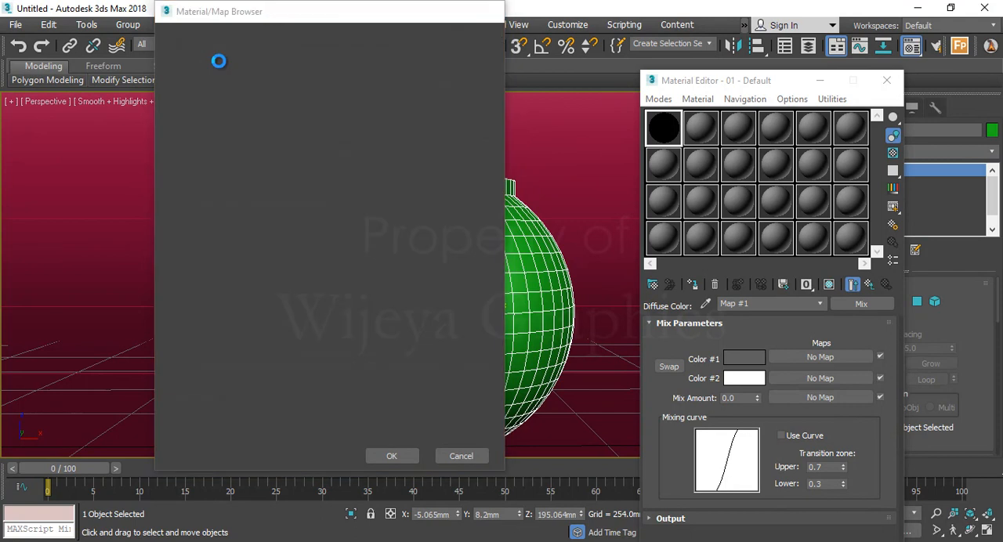
double_click(221, 63)
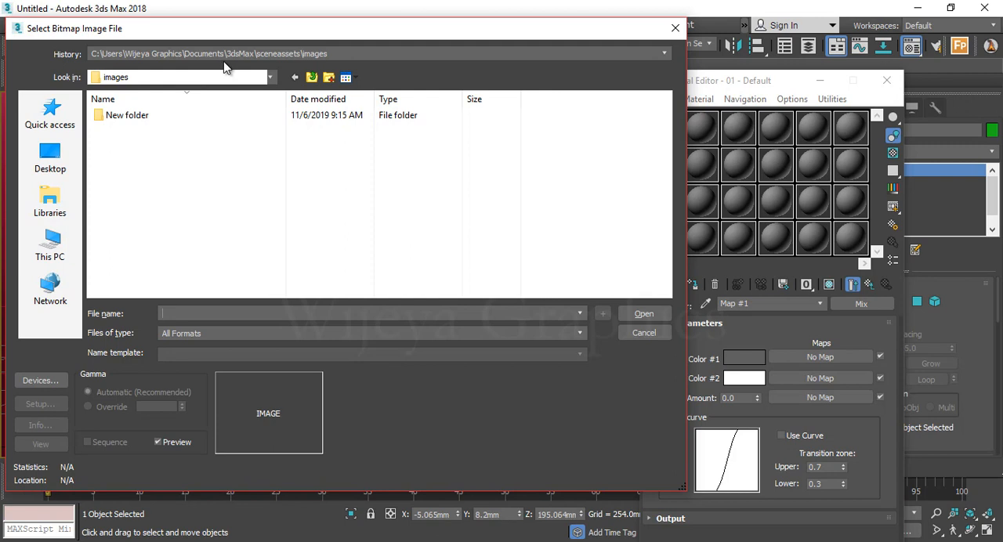
left_click(229, 55)
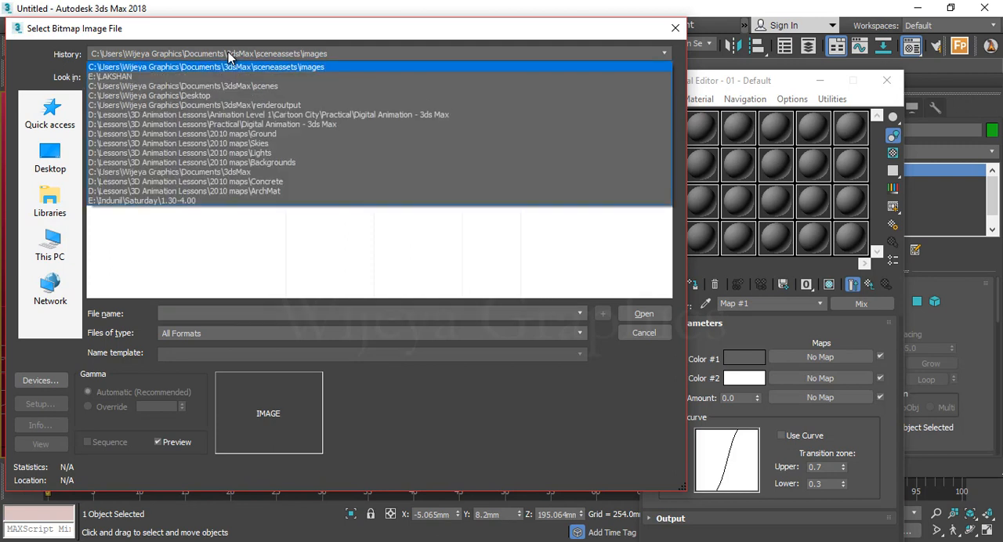
left_click(282, 181)
left_click(311, 77)
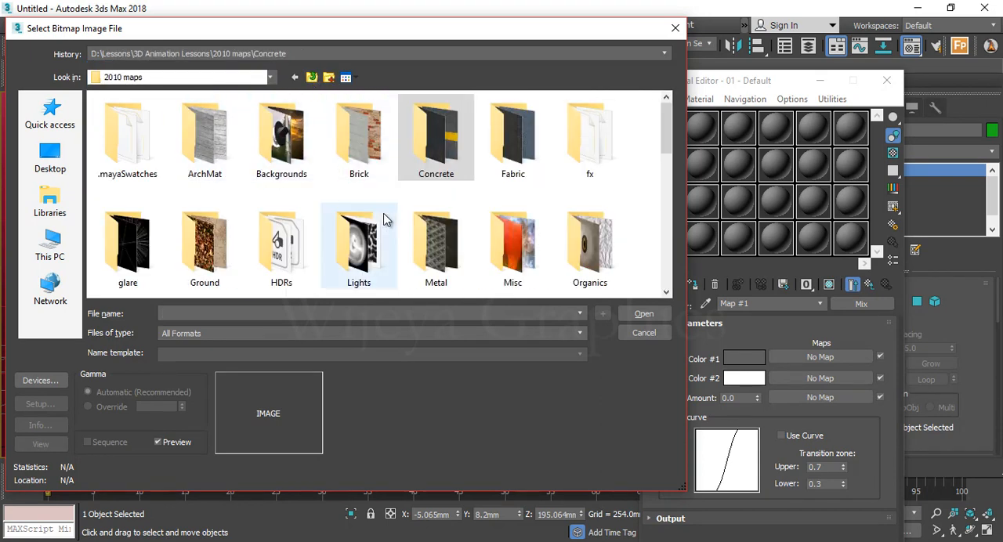
left_click(431, 251)
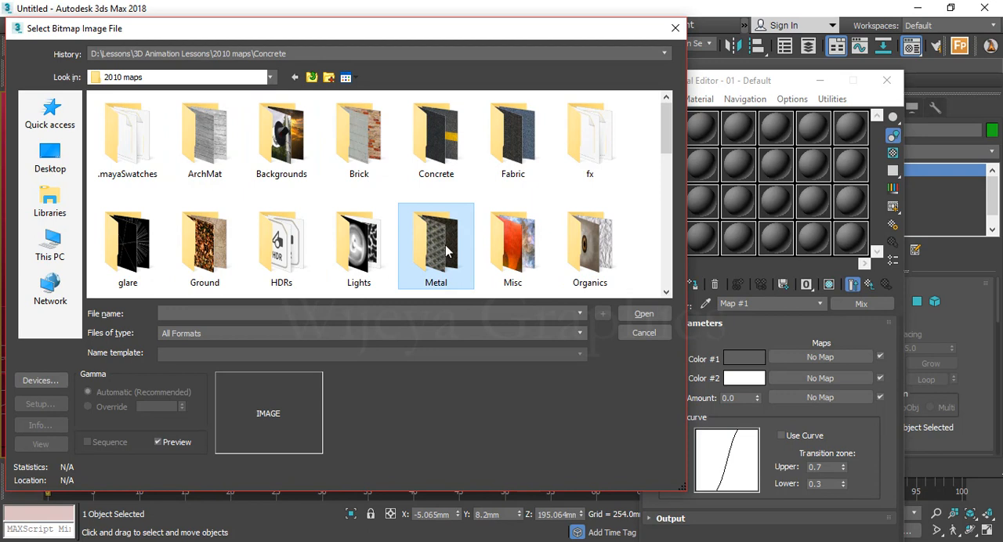
double_click(442, 246)
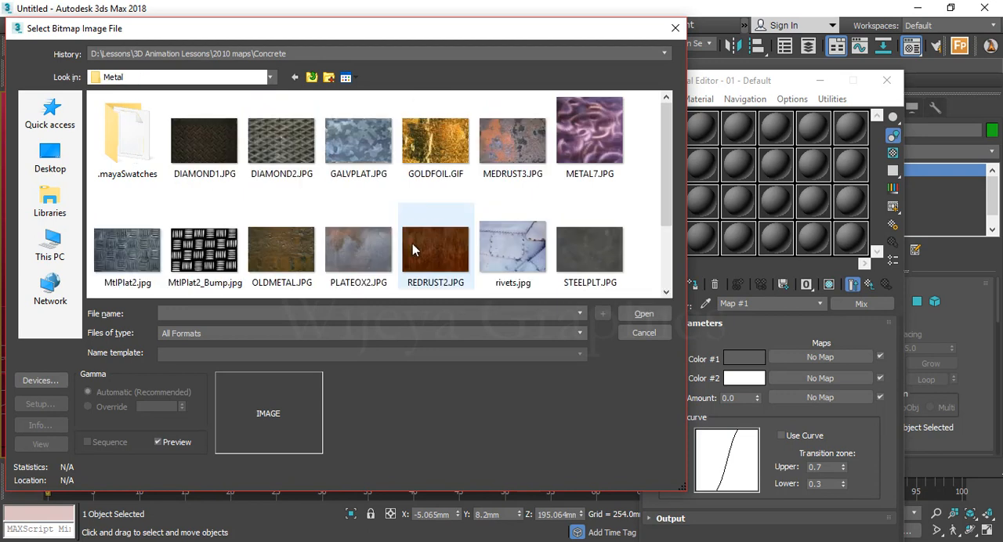
Compare the PLATEOX2.JPG and REDRUST2.JPG textures and load PLATEOX2.JPG as the Color #2 bitmap
left_click(354, 257)
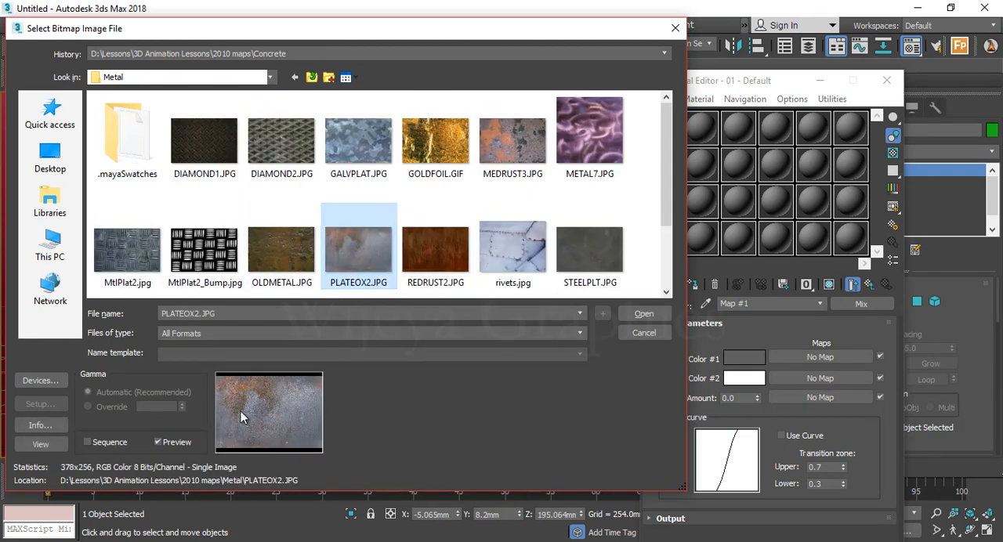
left_click(445, 241)
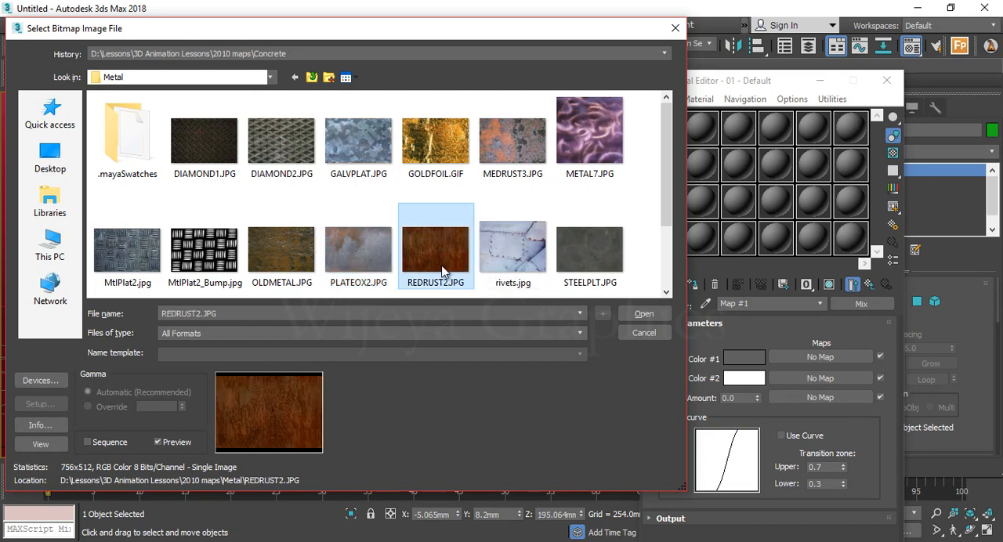
left_click(365, 261)
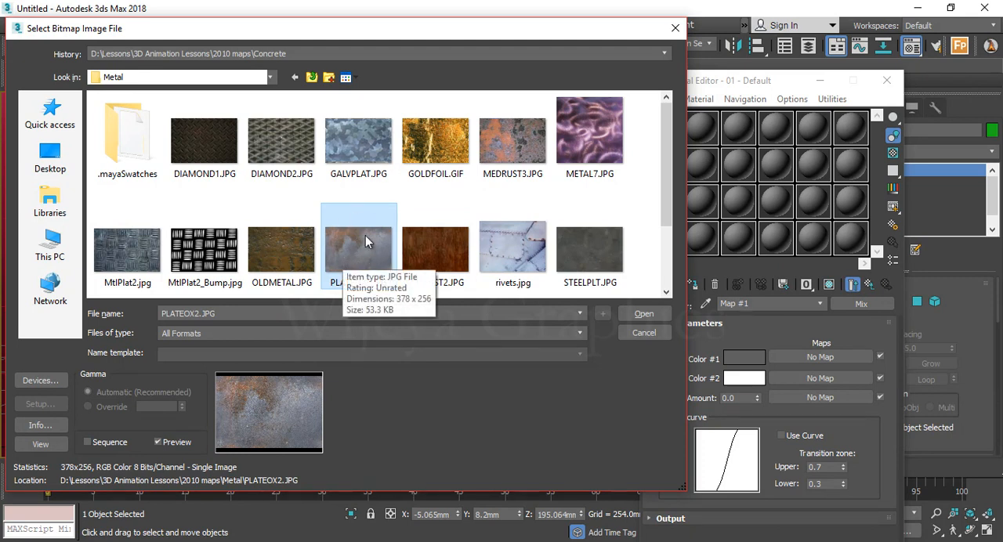
left_click(645, 314)
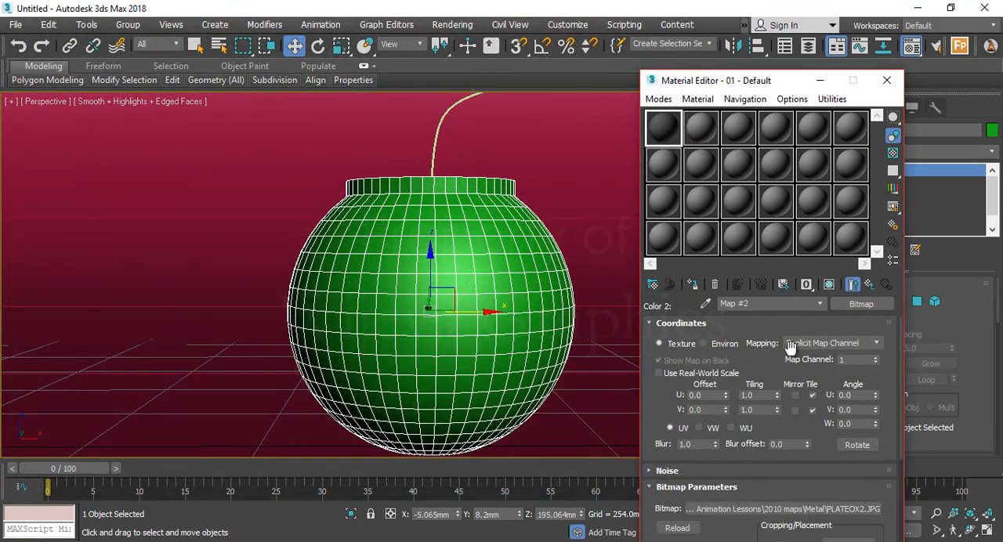
Return to the Mix map's parameters and assign a Noise map to its Mix Amount
left_click(869, 287)
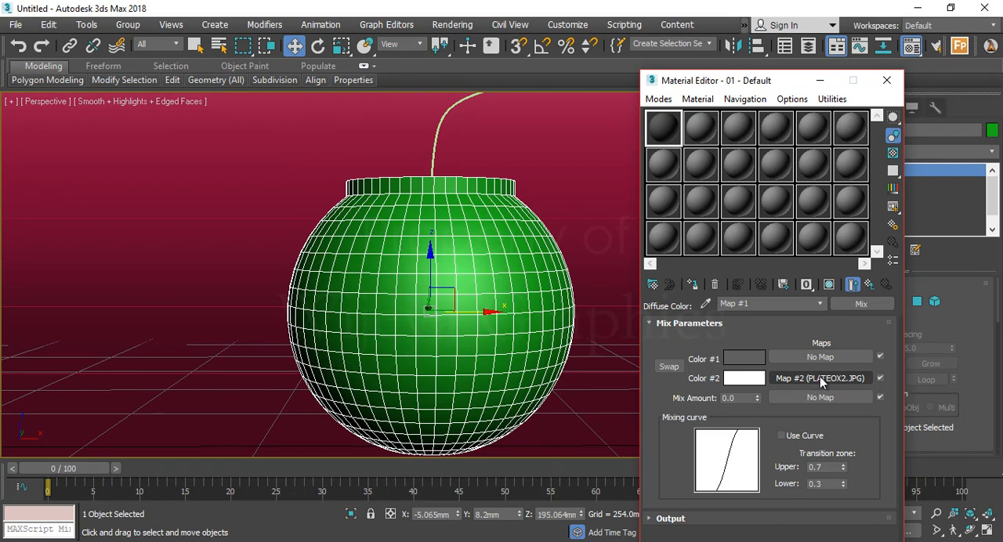
double_click(662, 128)
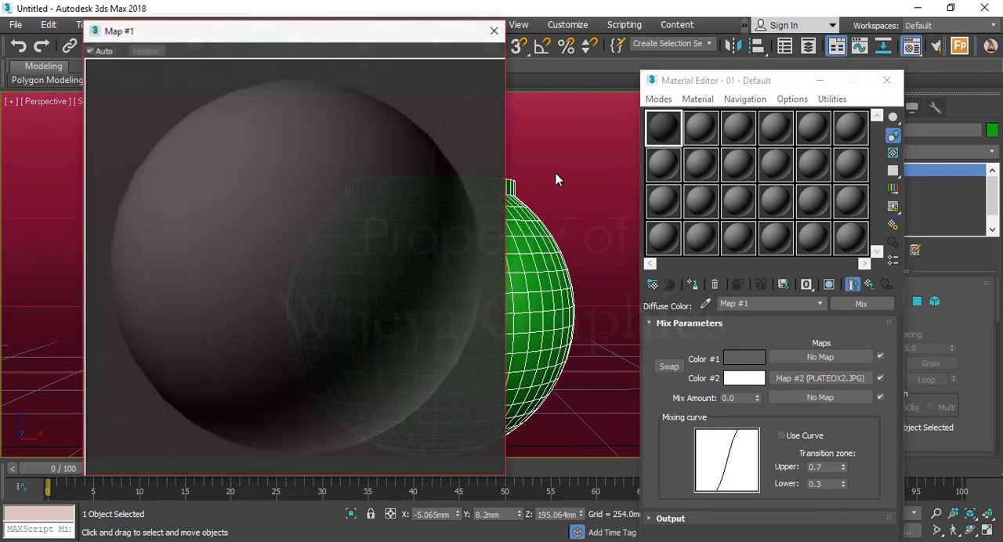
left_click(496, 30)
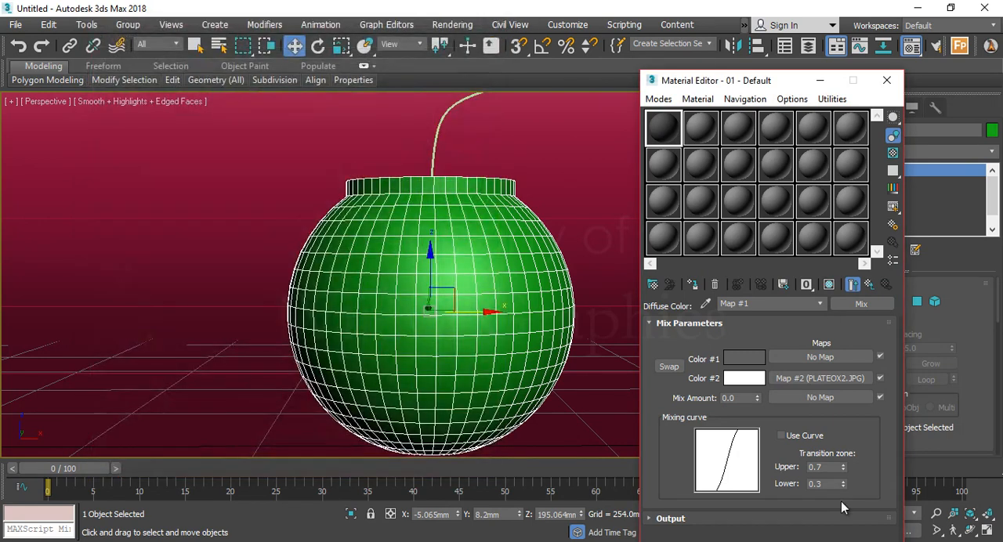
left_click(829, 399)
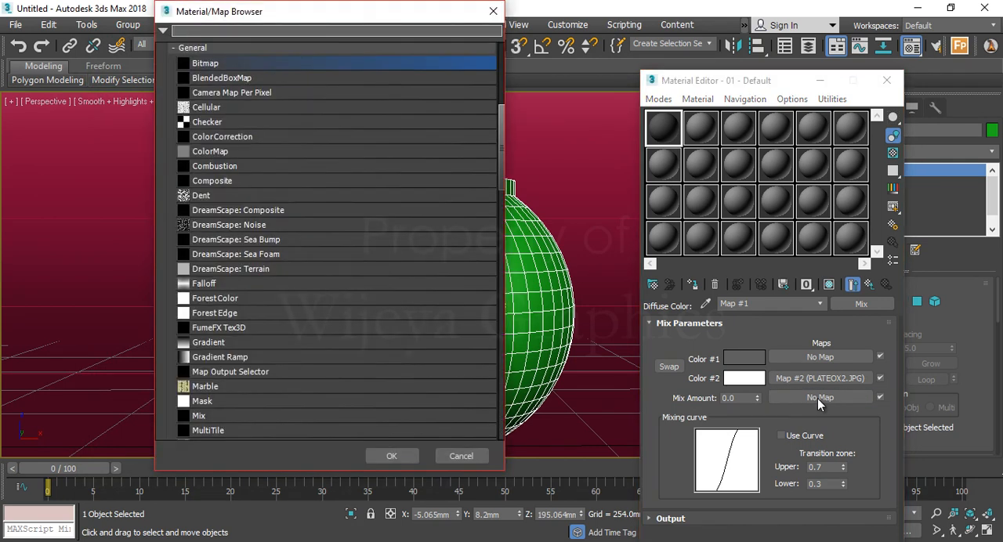
scroll(351, 238, "down", 3)
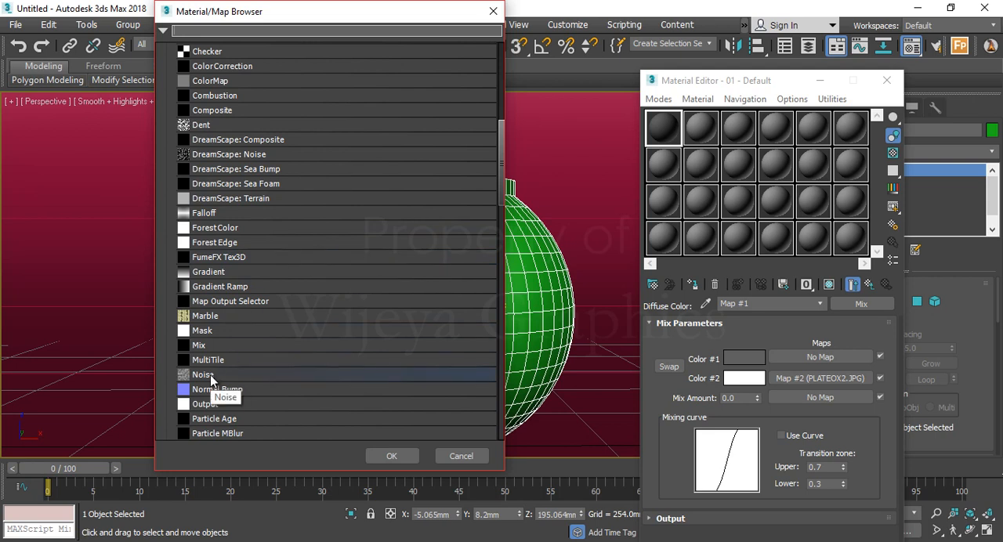
double_click(205, 376)
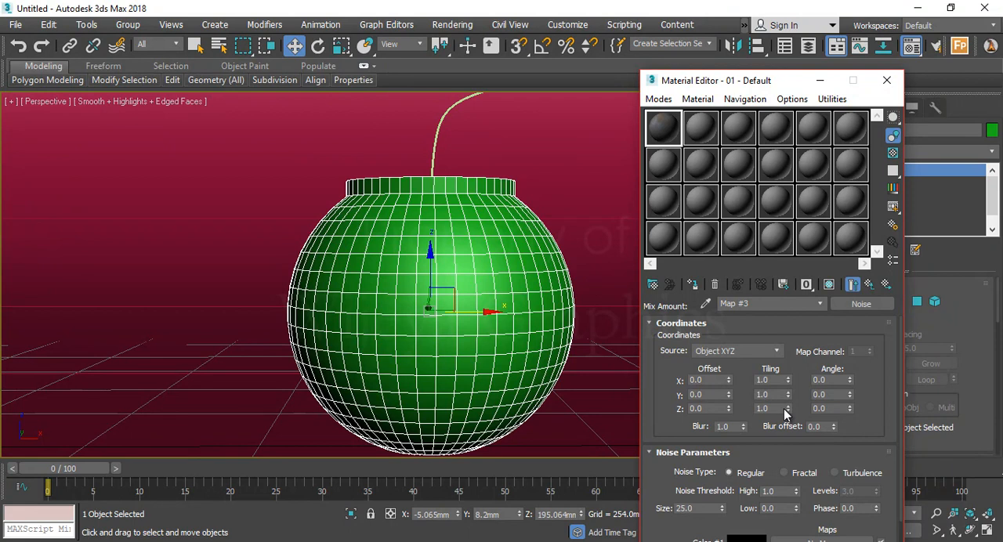
Open an enlarged preview of the material sample and set the Noise map's size to 10
double_click(661, 139)
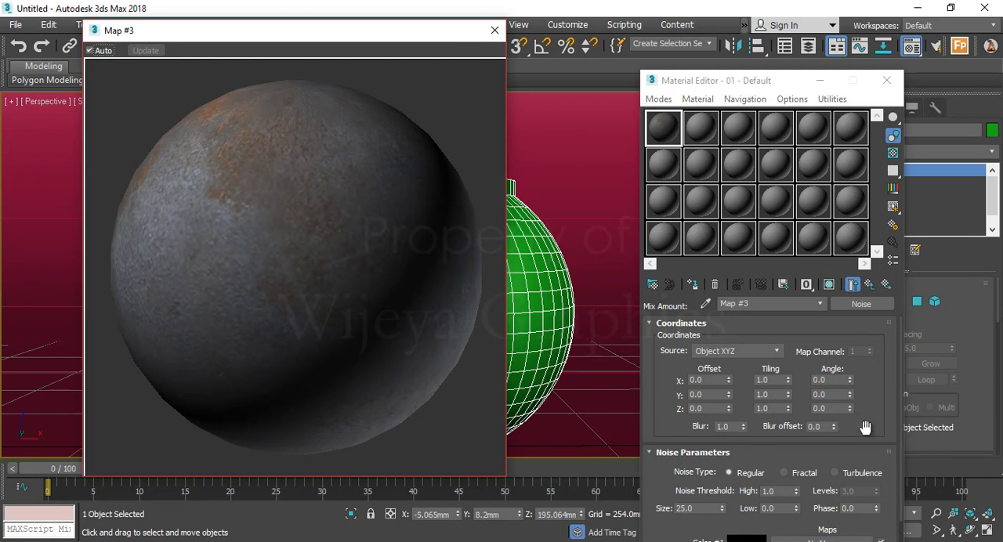
scroll(876, 321, "down", 3)
double_click(704, 465)
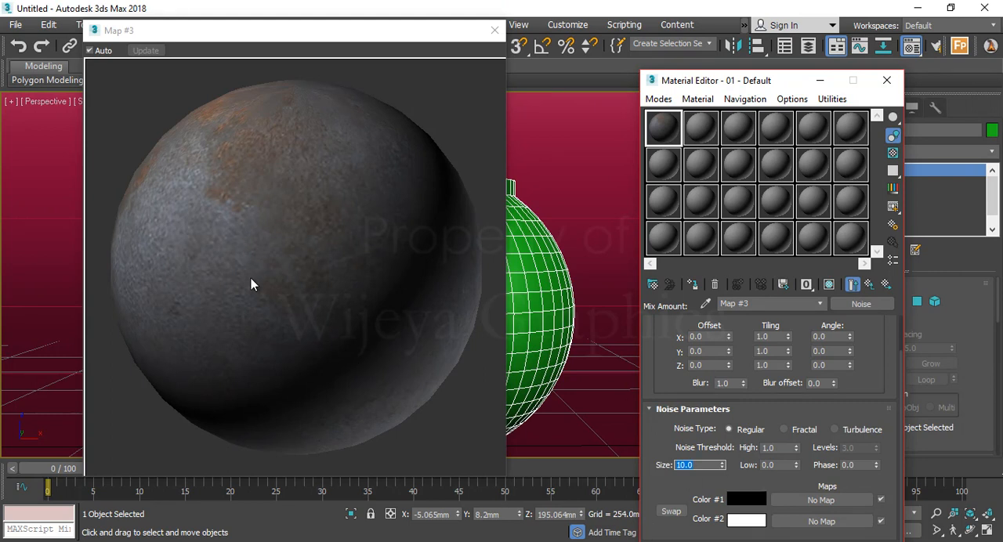
left_click(263, 310)
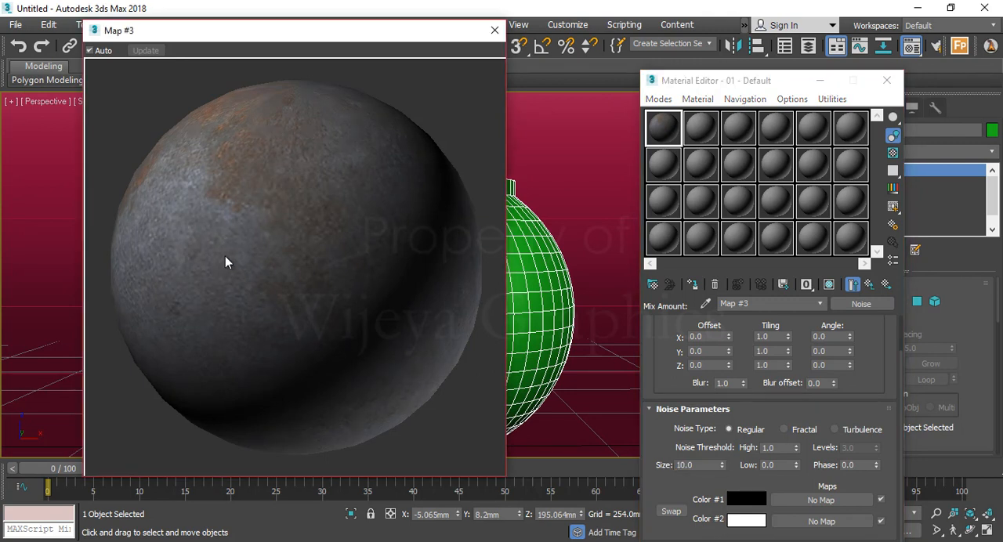
Try the Fractal noise type in the material preview and switch back to Regular
left_click(800, 430)
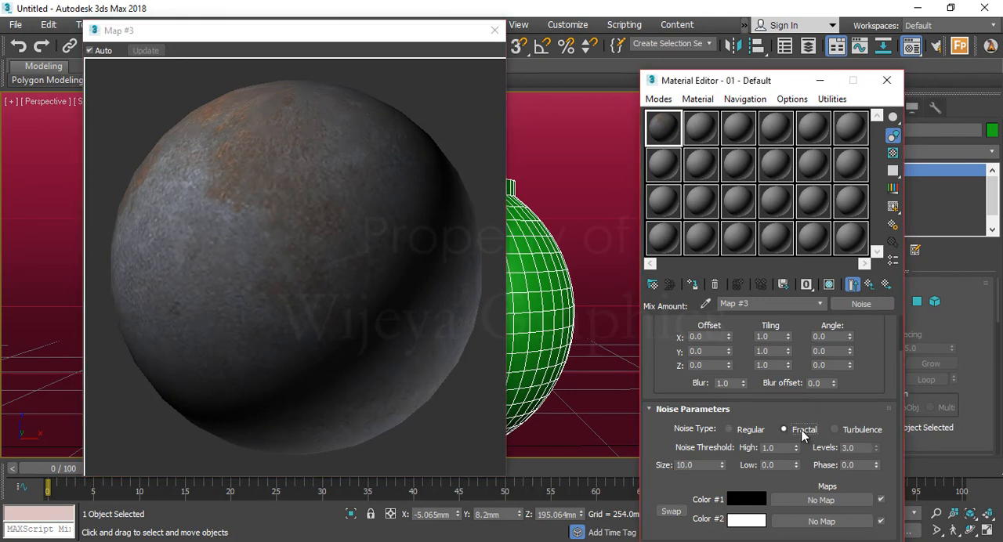
left_click(249, 259)
left_click(750, 430)
left_click(292, 267)
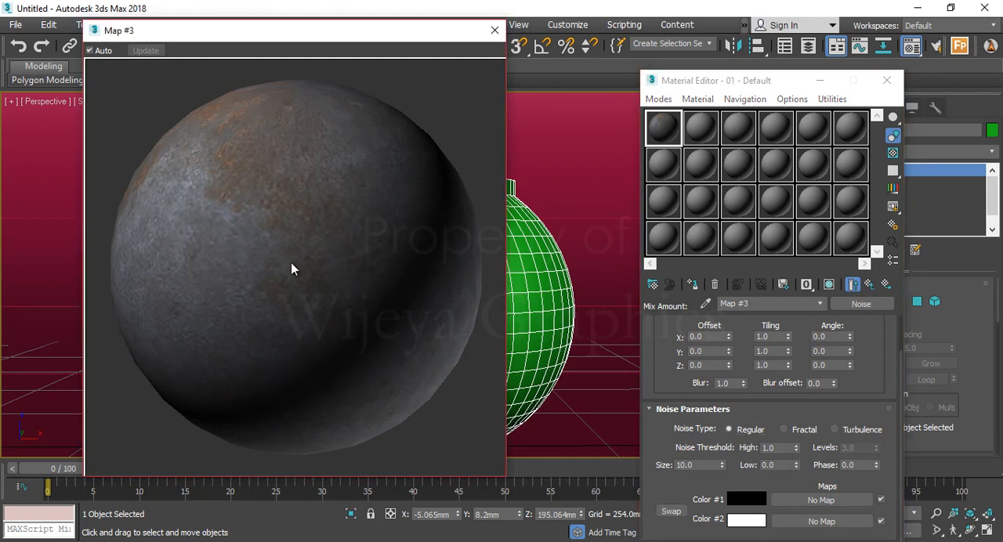
Set the Noise map's size to 20
double_click(687, 465)
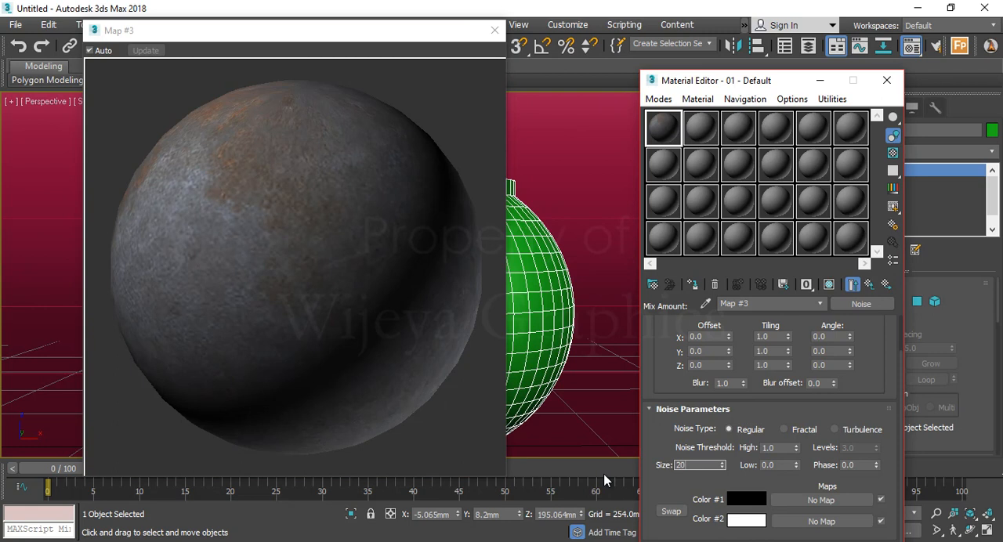
type("20")
left_click(417, 403)
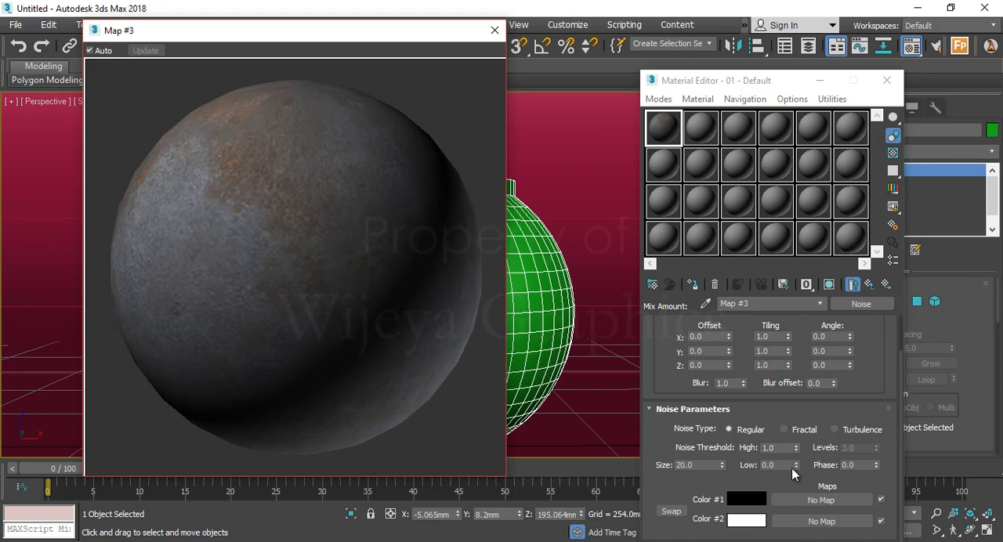
Try noise thresholds of 0.84 high and 0.355 low, and restore them to 1 high and 0 low
left_click_drag(796, 455, 788, 420)
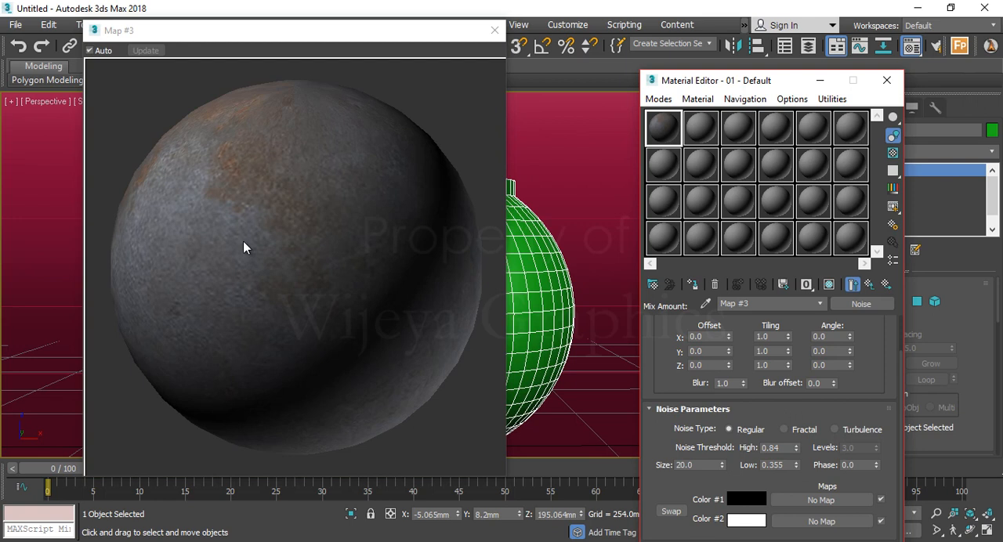
left_click(280, 232)
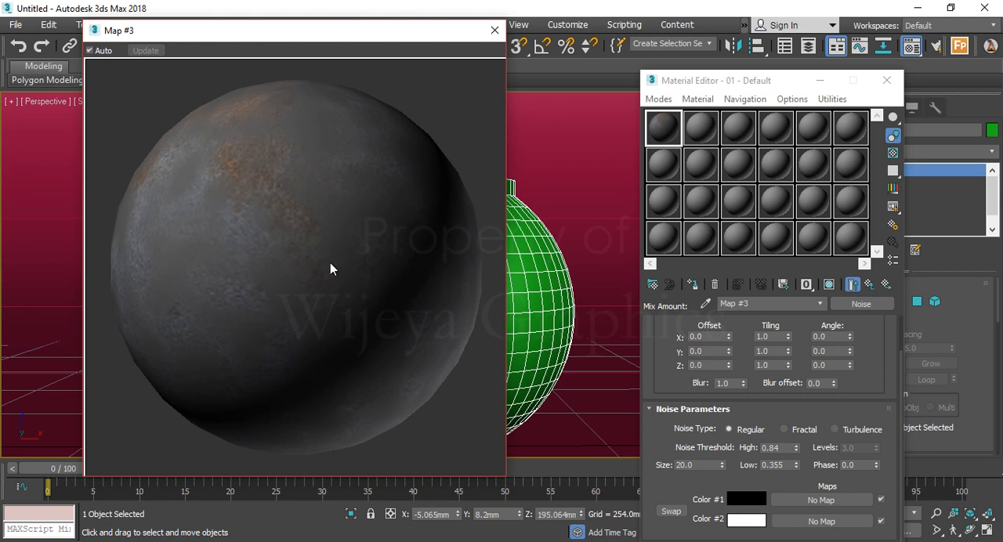
double_click(778, 447)
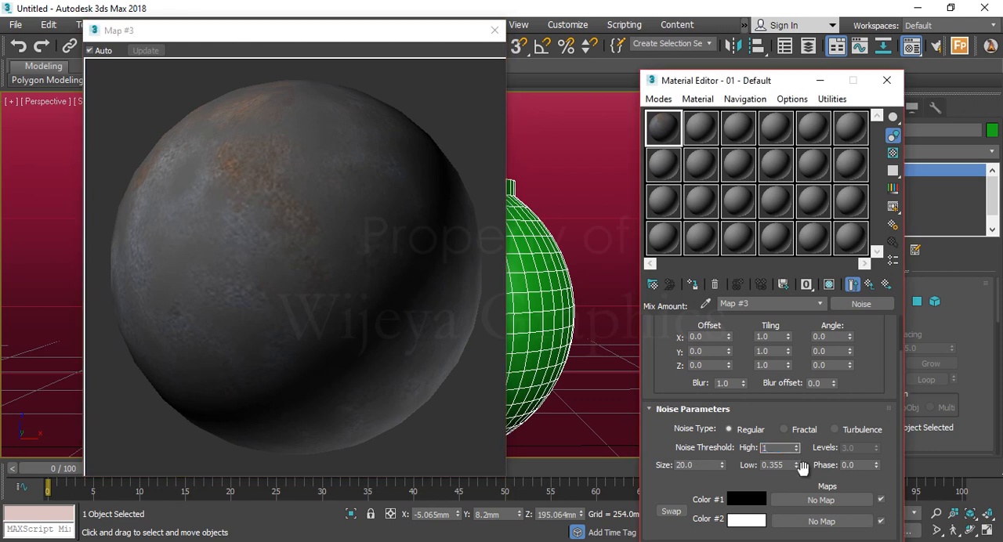
key("Tab")
type("0")
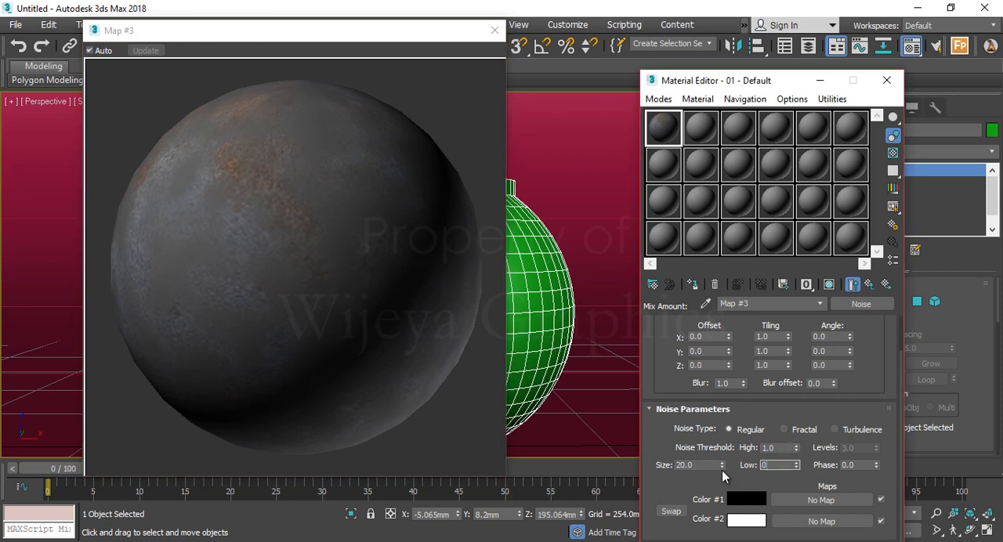
key("Return")
left_click(408, 366)
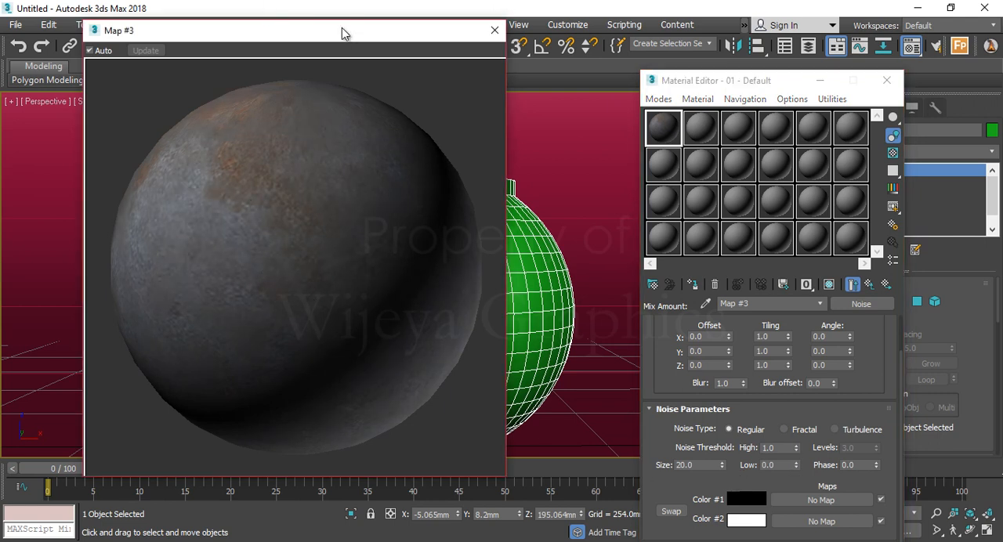
Move the enlarged preview aside, assign the material to the bomb sphere and close the preview
left_click_drag(342, 29, 298, 39)
left_click_drag(215, 83, 190, 110)
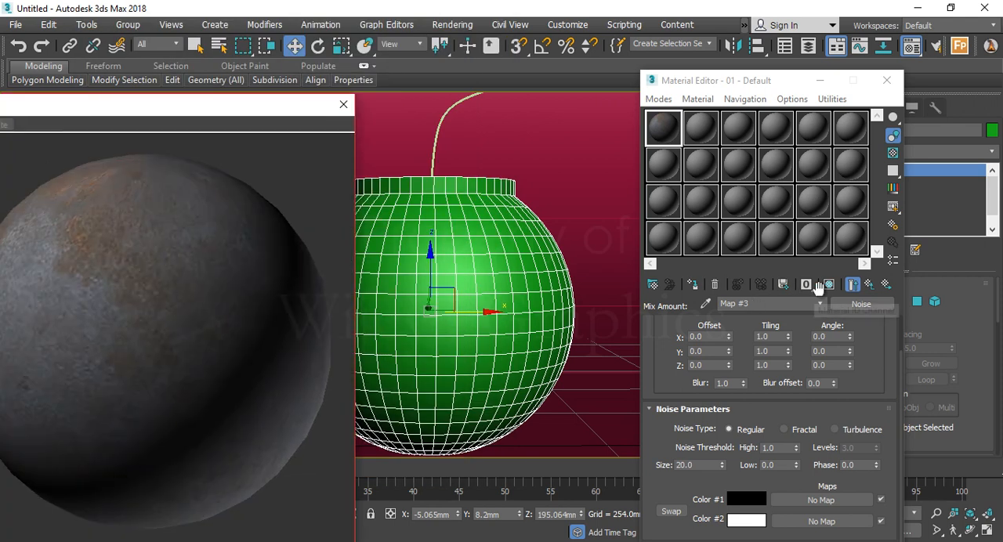
left_click(693, 284)
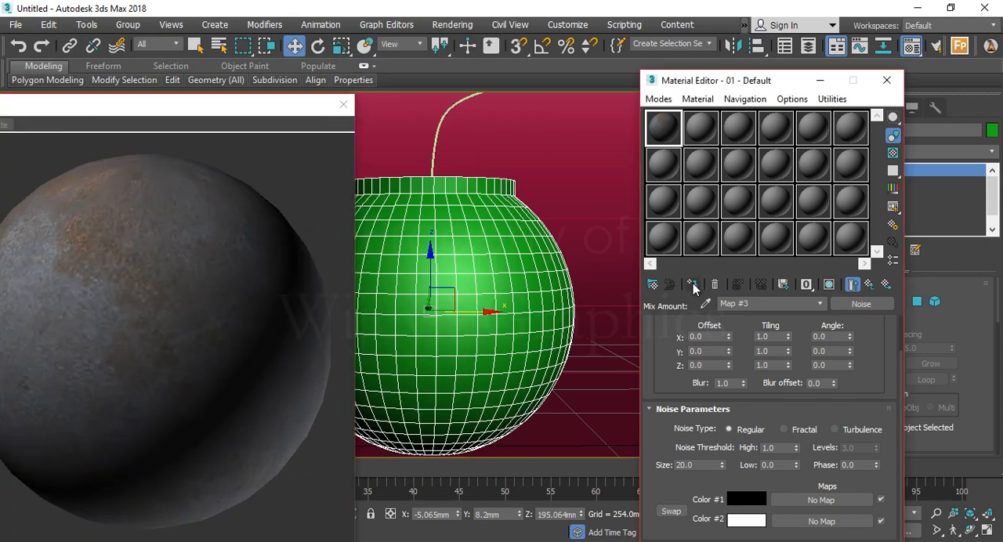
left_click(829, 285)
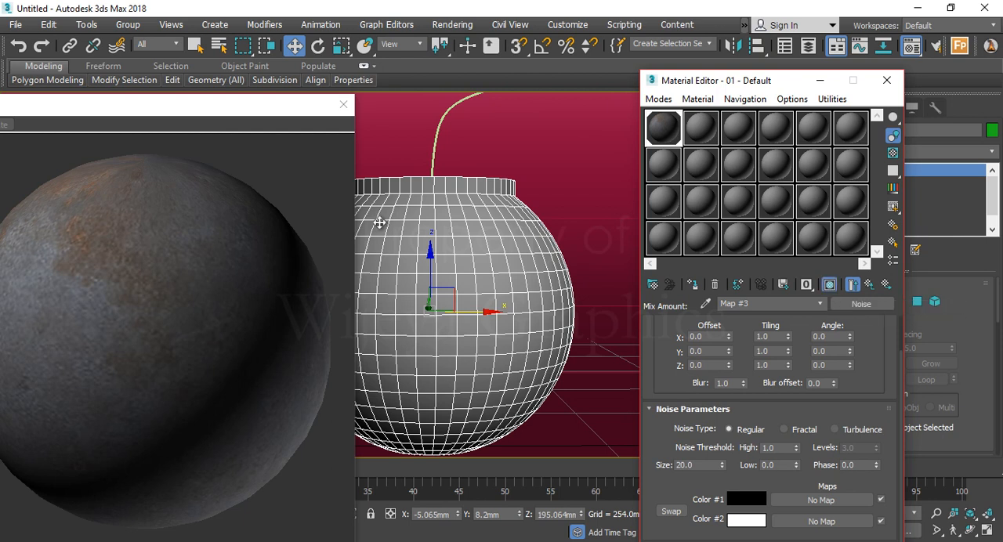
left_click(337, 108)
left_click(337, 108)
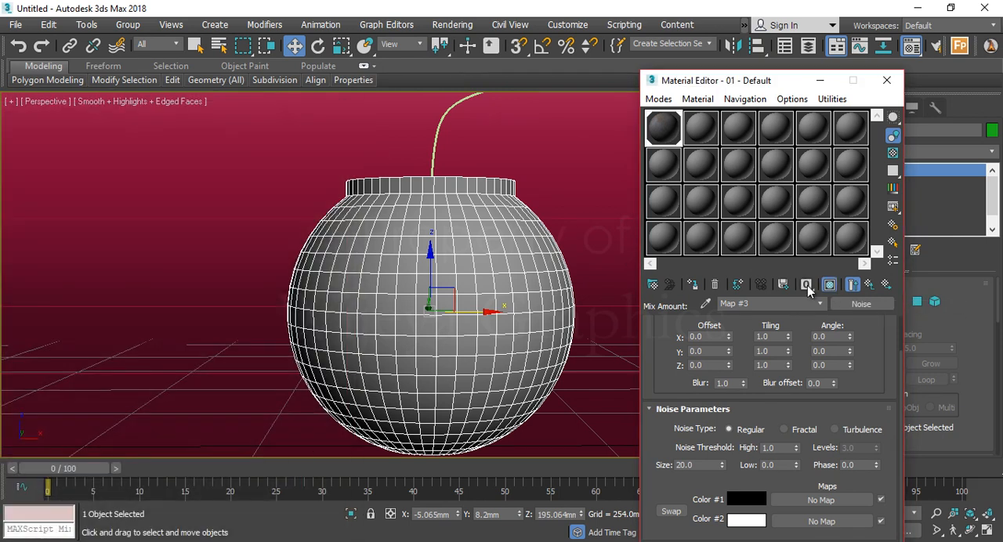
Return to the material's top level and show the complete shaded material in the viewport
left_click(868, 286)
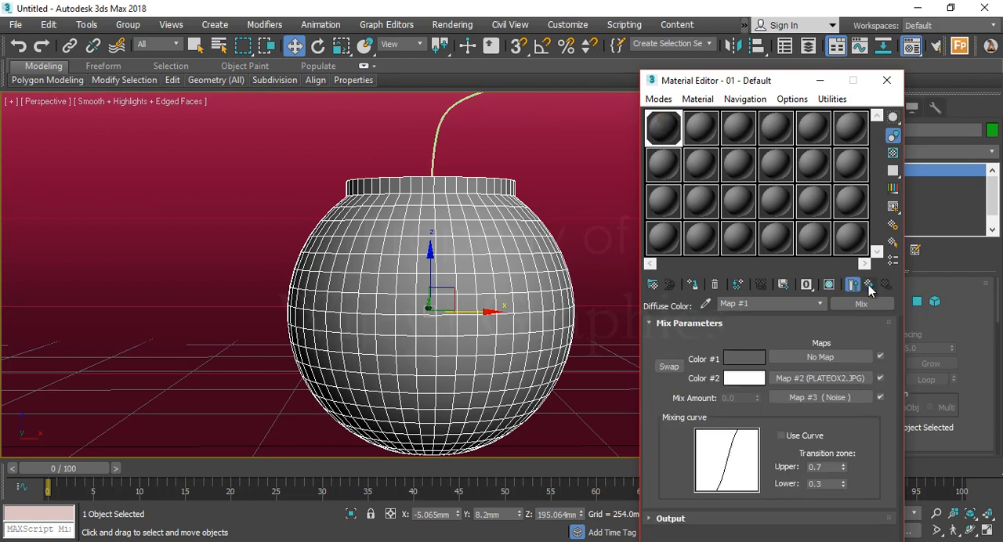
left_click(868, 286)
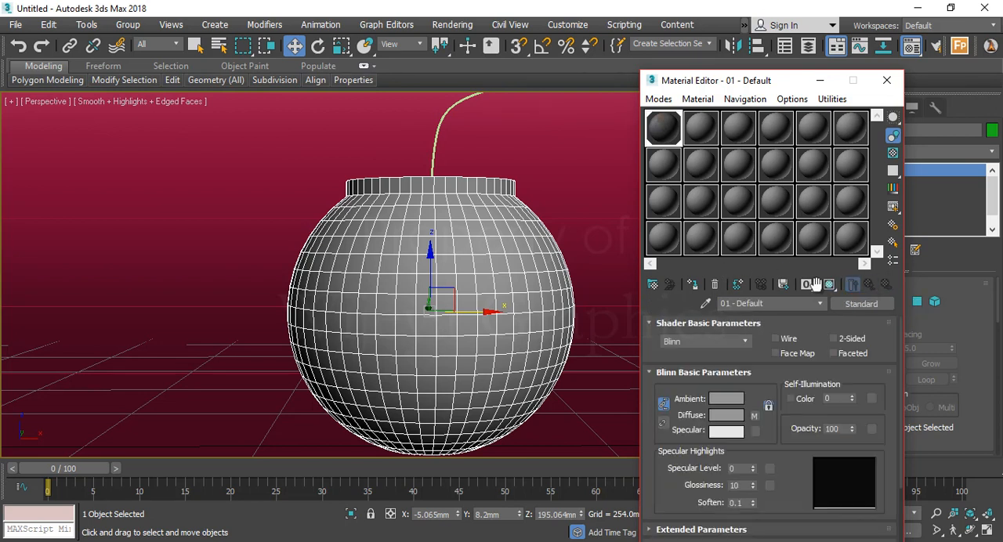
left_click(830, 284)
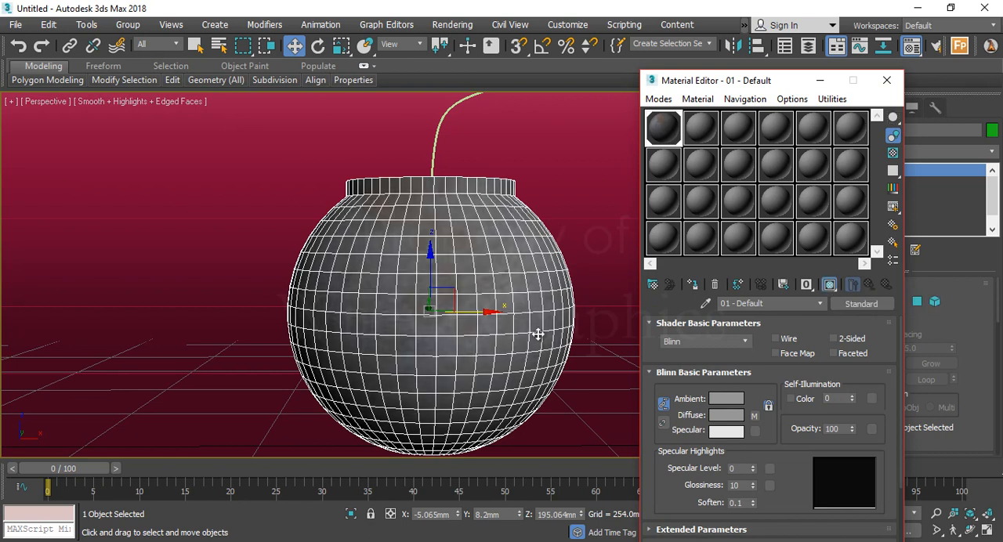
Deselect the bomb, hide the edged faces and examine its metal texture from near and far
left_click(188, 352)
key("F4")
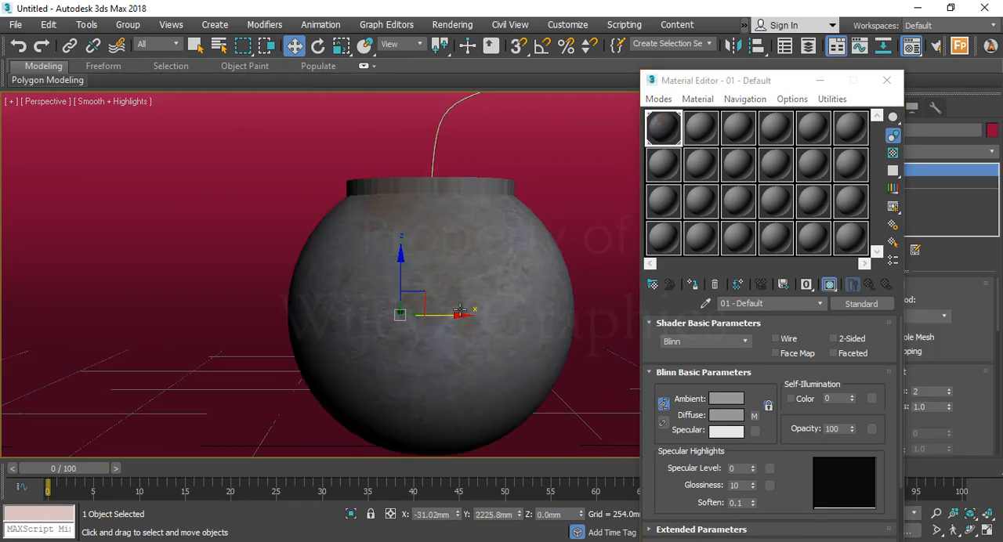
scroll(461, 308, "down", 3)
mouse_move(461, 308)
middle_mouse_down("alt")
mouse_move(452, 318)
mouse_move(461, 303)
middle_mouse_up("alt")
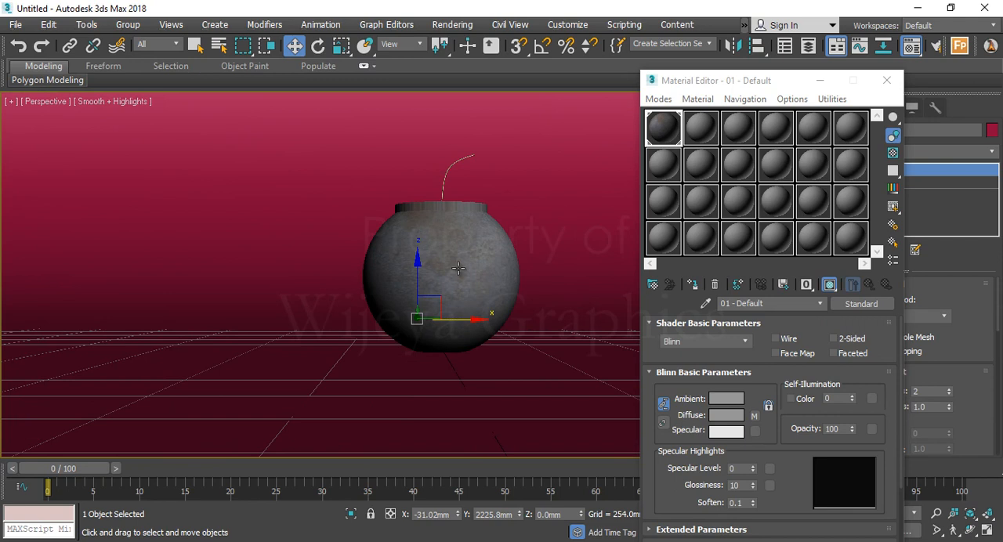
scroll(457, 279, "up", 5)
scroll(452, 290, "down", 2)
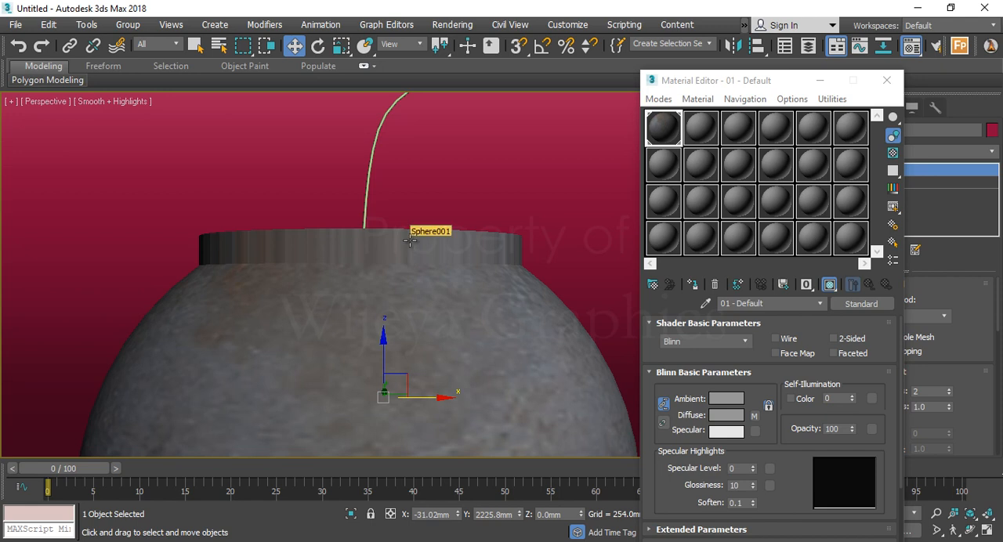
Minimize the Material Editor, show edged faces again and apply a UVW Map modifier with Spherical mapping to the bomb
left_click(816, 82)
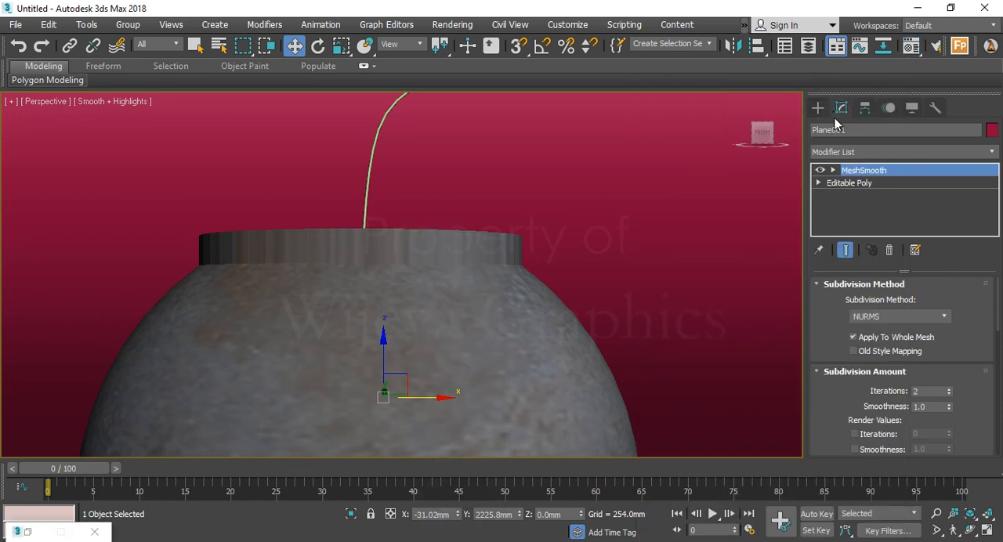
key("F4")
left_click(441, 331)
left_click(378, 298)
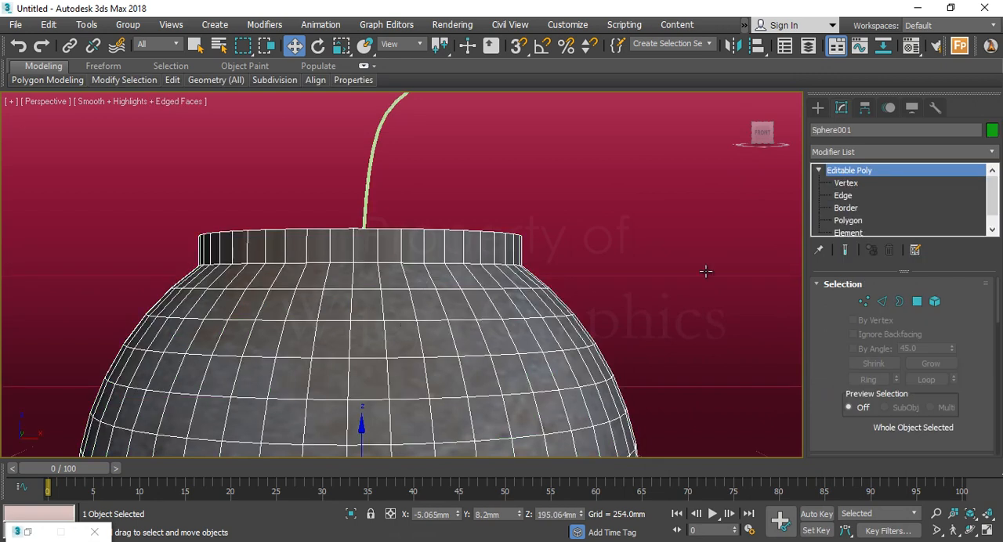
left_click(845, 152)
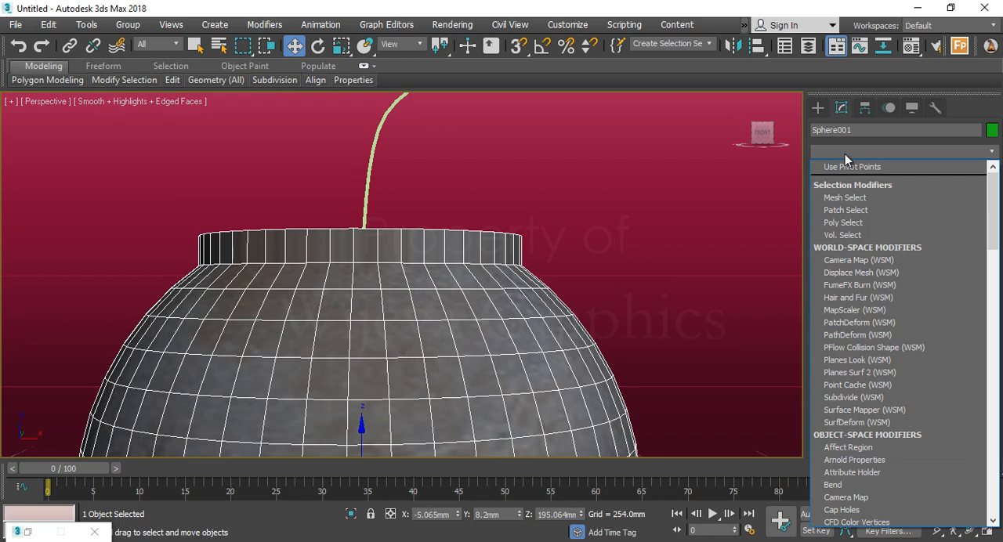
key("u")
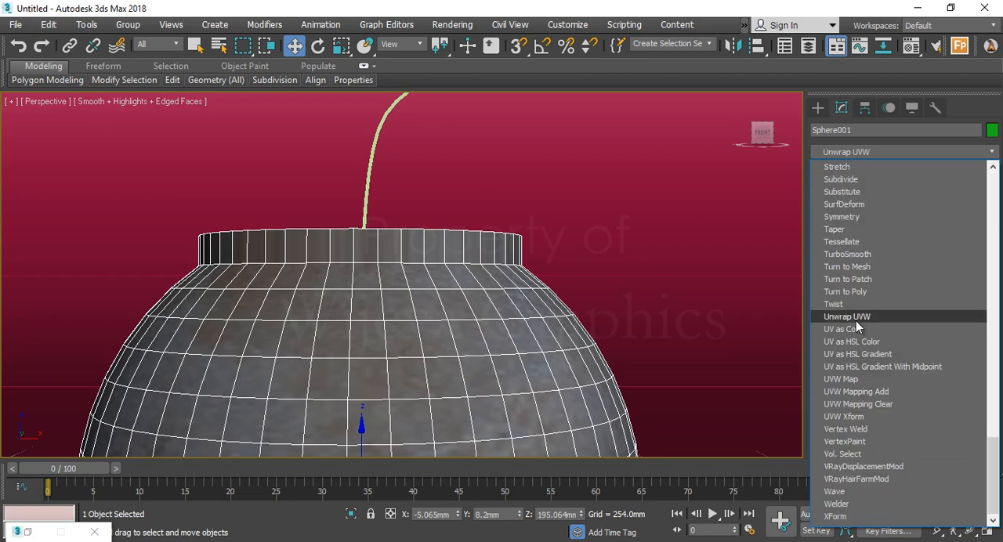
left_click(856, 380)
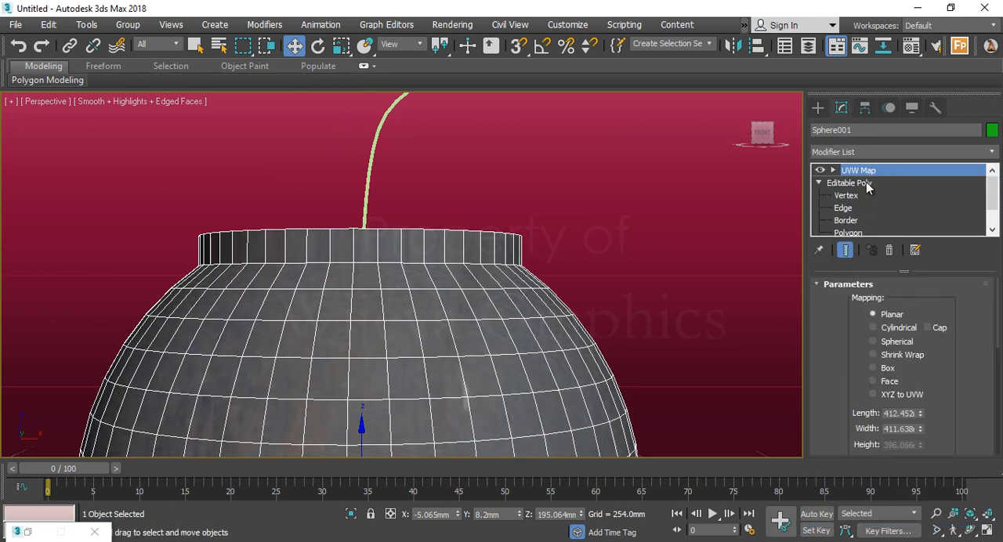
scroll(488, 338, "down", 8)
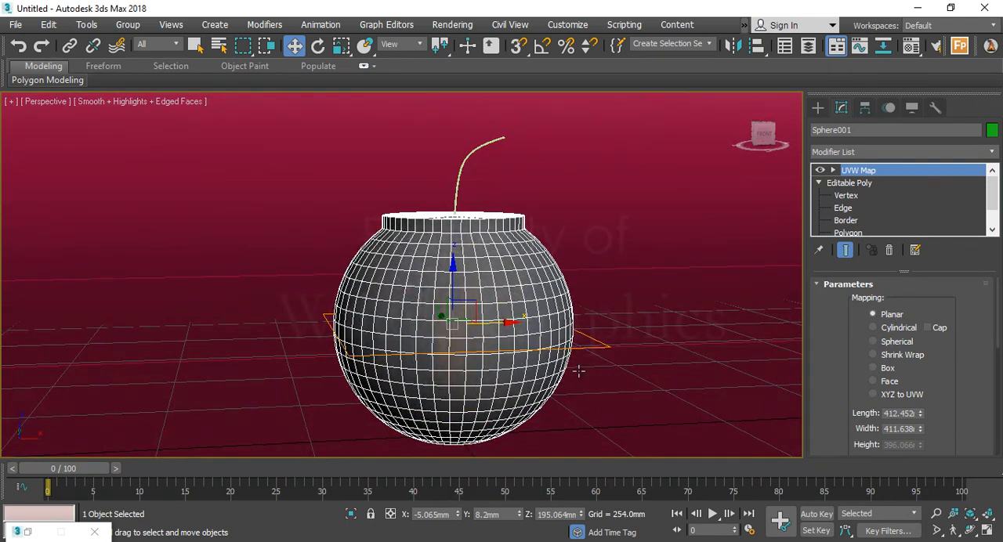
left_click(892, 345)
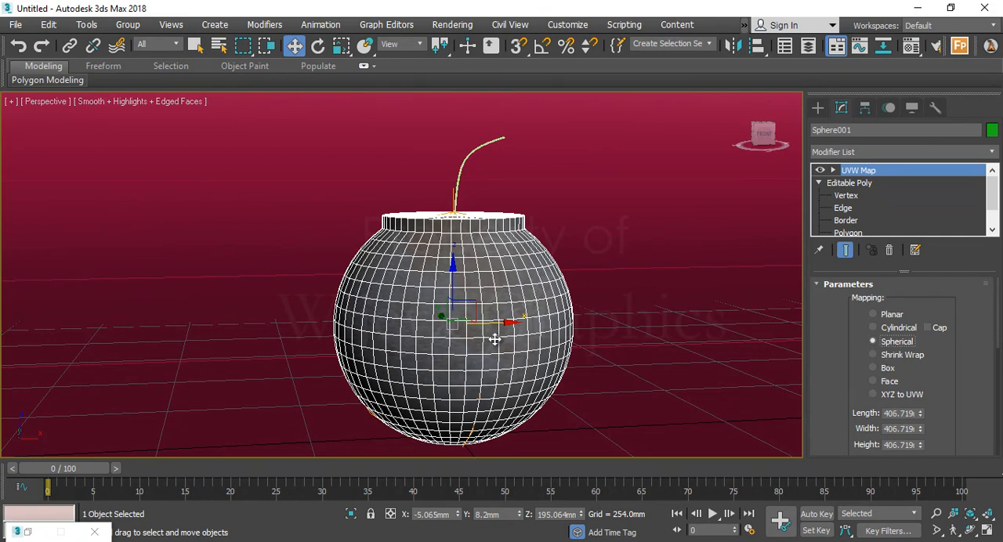
Hide the edged faces and examine the spherically mapped metal texture on the bomb from near and far
scroll(486, 284, "up", 6)
key("F4")
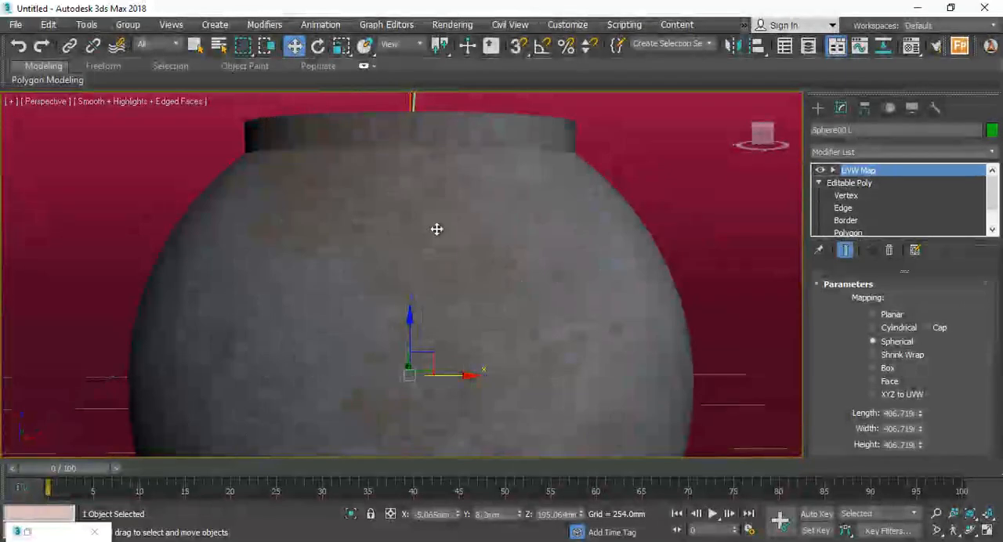
scroll(464, 159, "down", 5)
scroll(453, 160, "up", 3)
middle_click_drag(453, 160, 443, 175)
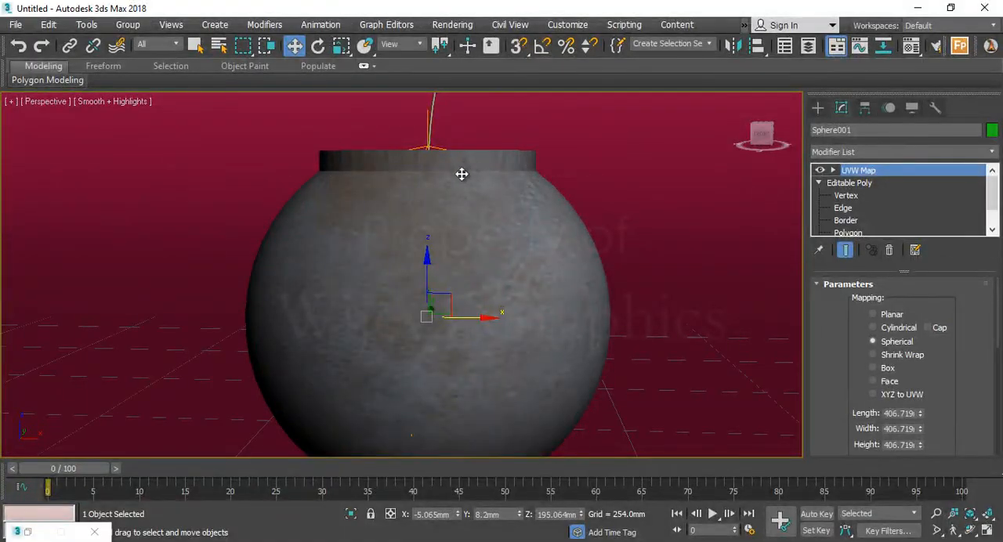
scroll(462, 188, "down", 3)
middle_click_drag(449, 246, 441, 268, "alt")
scroll(441, 268, "down", 3)
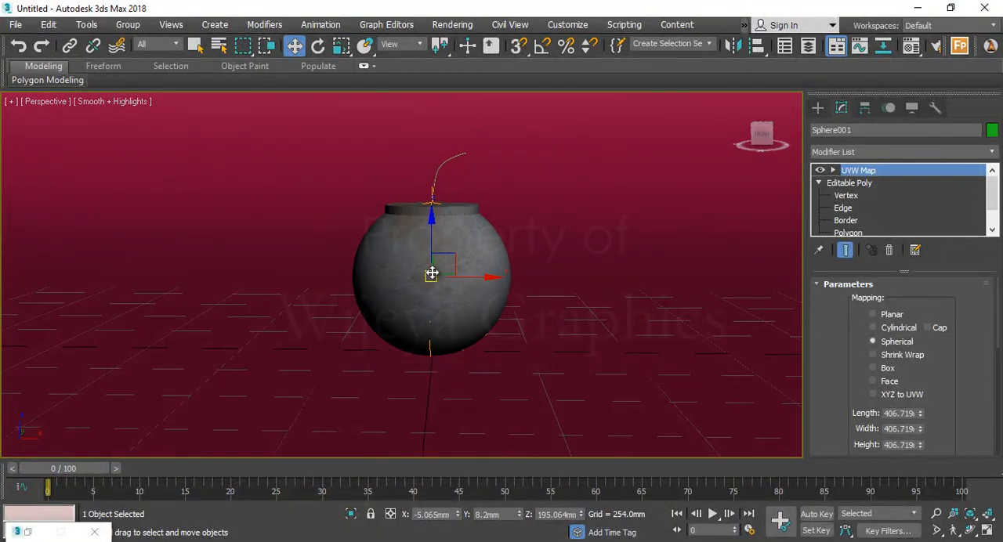
scroll(432, 274, "up", 3)
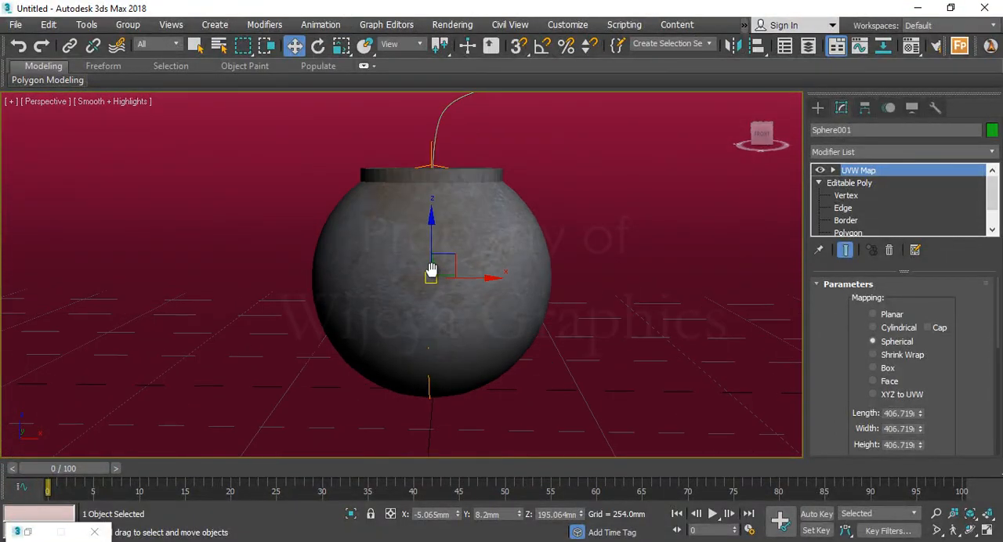
scroll(436, 269, "down", 4)
scroll(436, 276, "up", 2)
Reopen the Material Editor and assign the second default material to the backdrop plane
key("m")
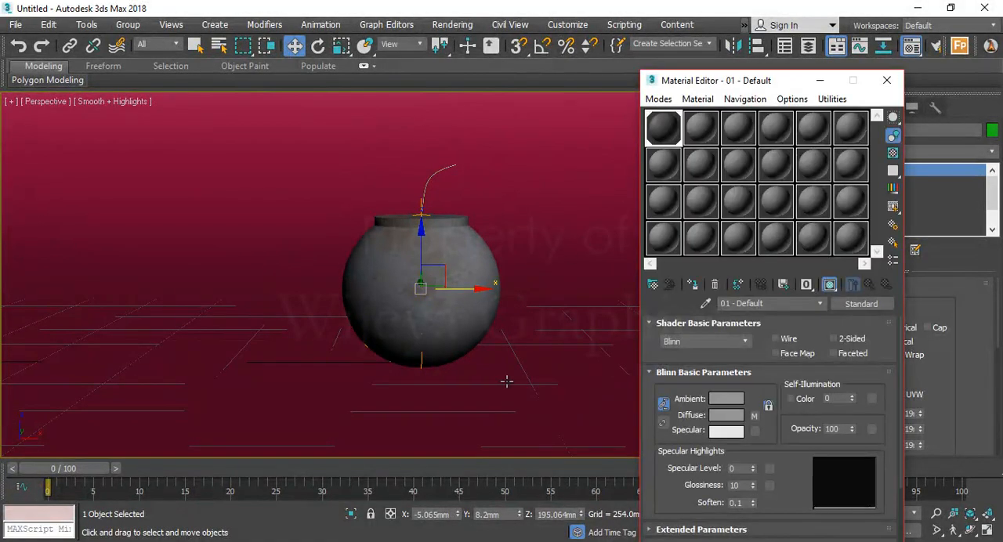
left_click(701, 128)
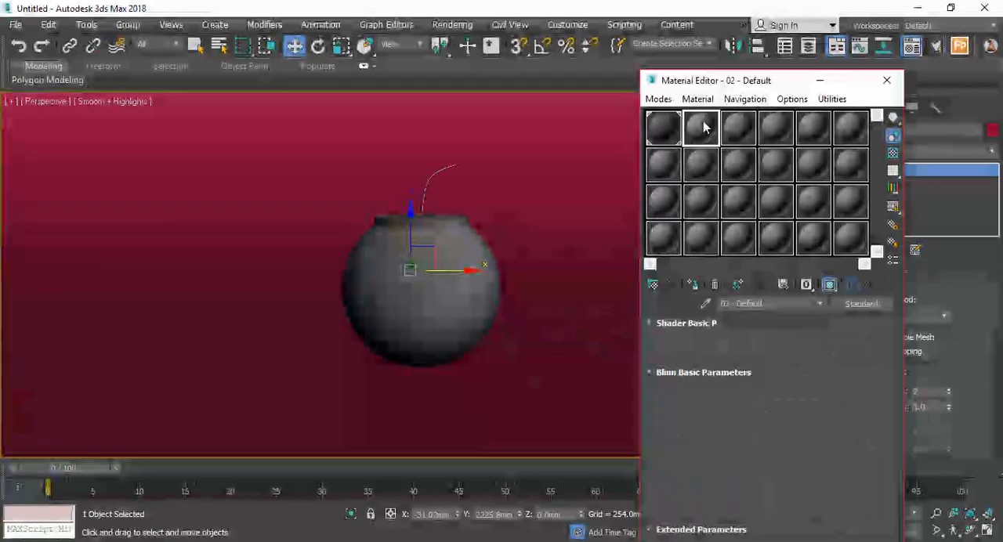
left_click(693, 284)
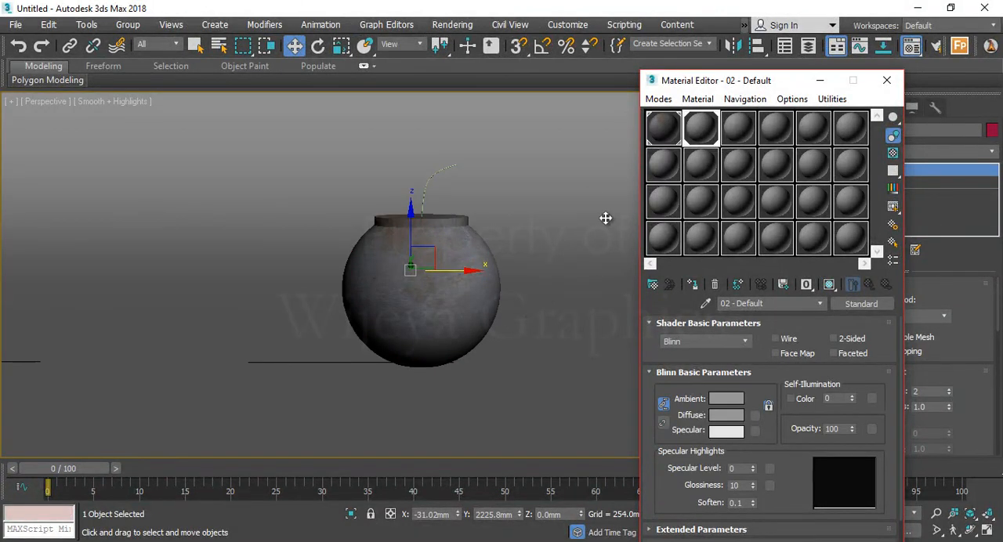
Give the third default material a near-black diffuse color
left_click(750, 128)
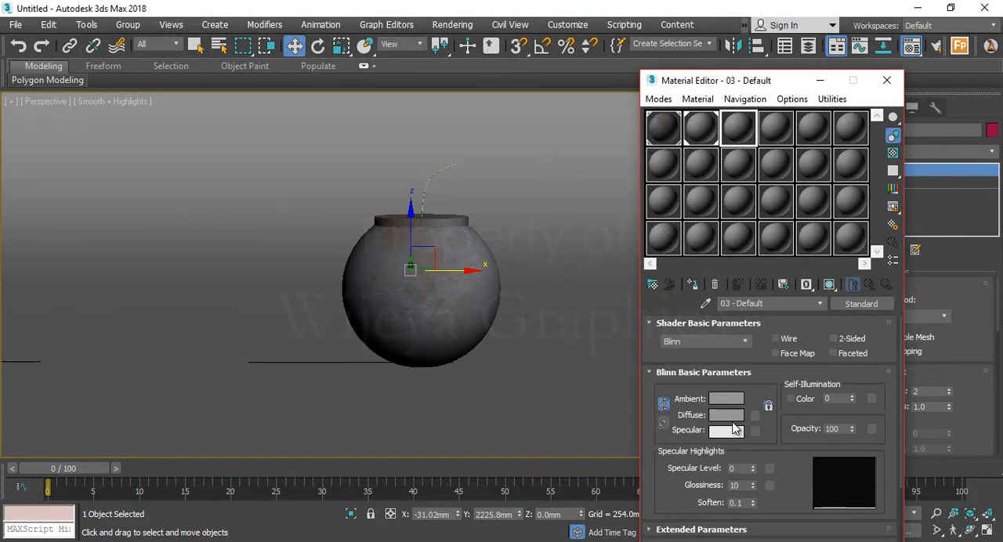
left_click(725, 414)
left_click_drag(436, 116, 437, 111)
left_click(546, 227)
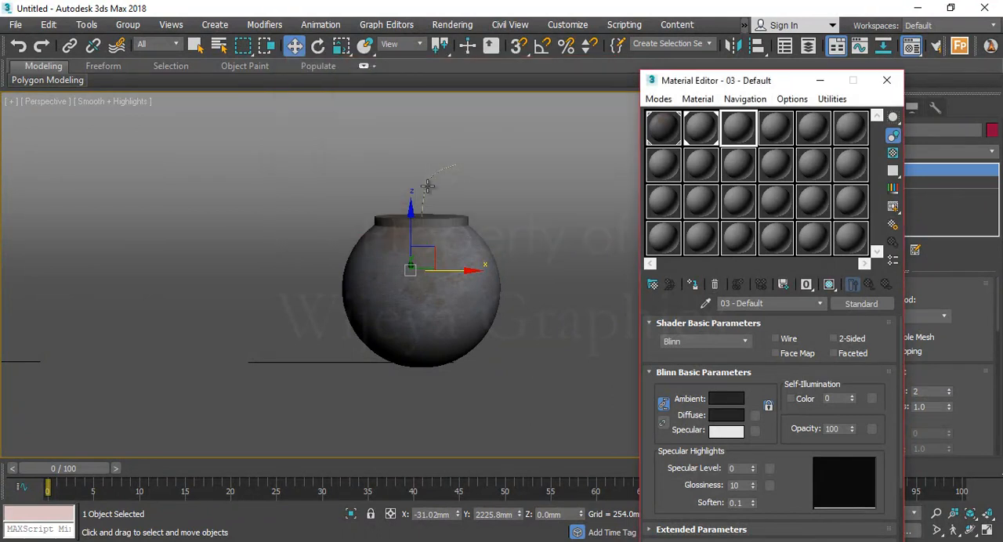
Assign the near-black material to the curved fuse, check its enlarged preview and close the Material Editor
left_click(424, 188)
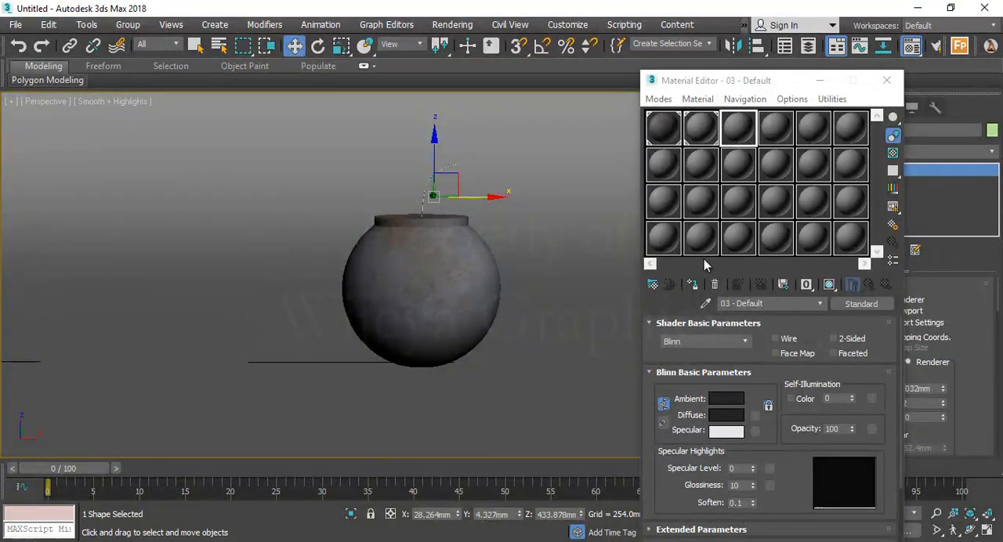
left_click(421, 338)
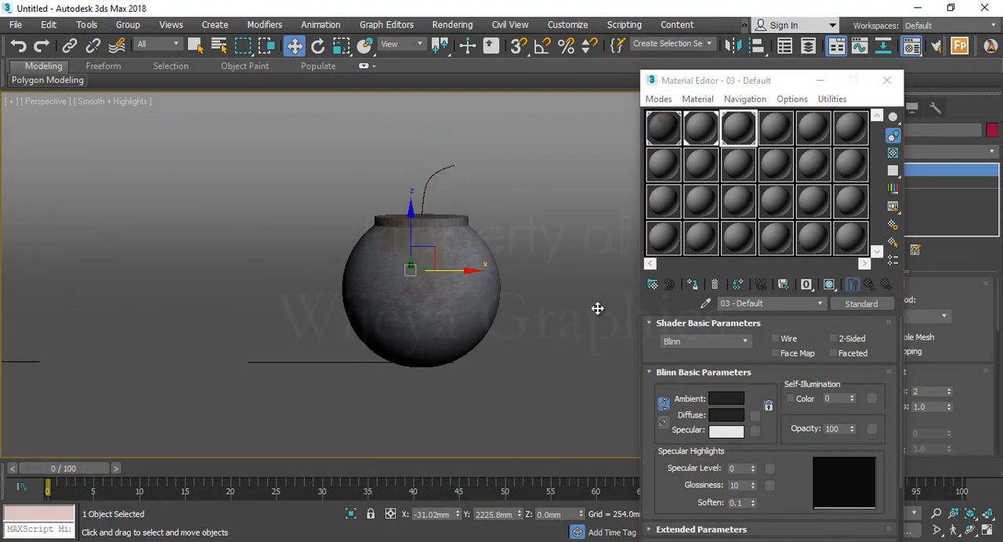
double_click(738, 126)
left_click(338, 106)
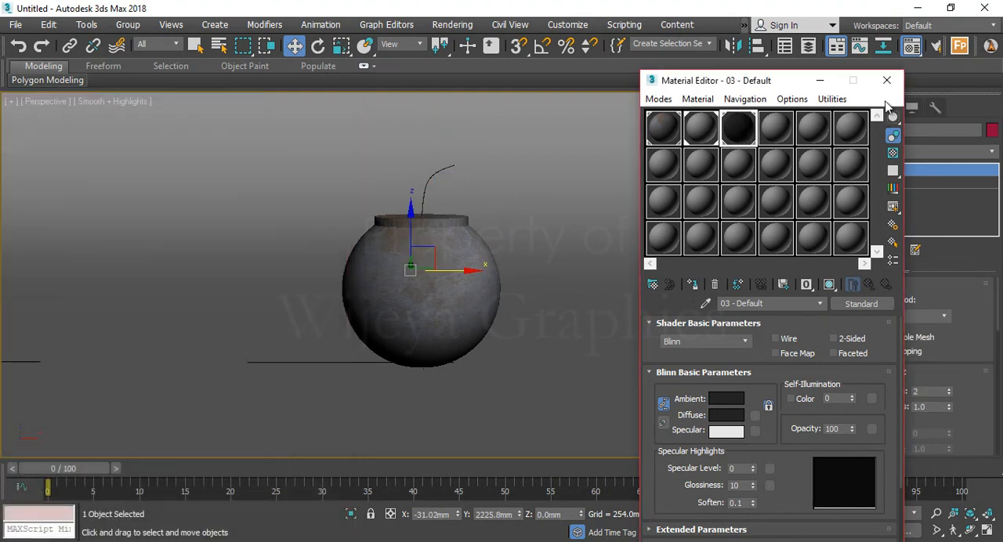
left_click(886, 80)
Select the bomb and examine it with its fuse and backdrop from above, from afar and from the front
middle_click_drag(457, 191, 467, 227, "alt")
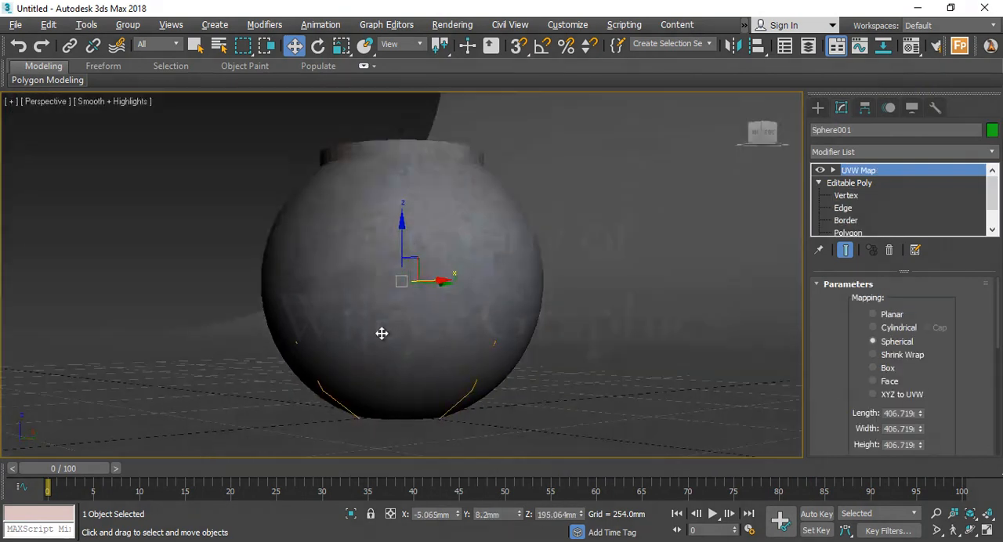
middle_click_drag(381, 334, 456, 354, "alt")
scroll(448, 309, "down", 5)
middle_click_drag(448, 307, 451, 322, "alt")
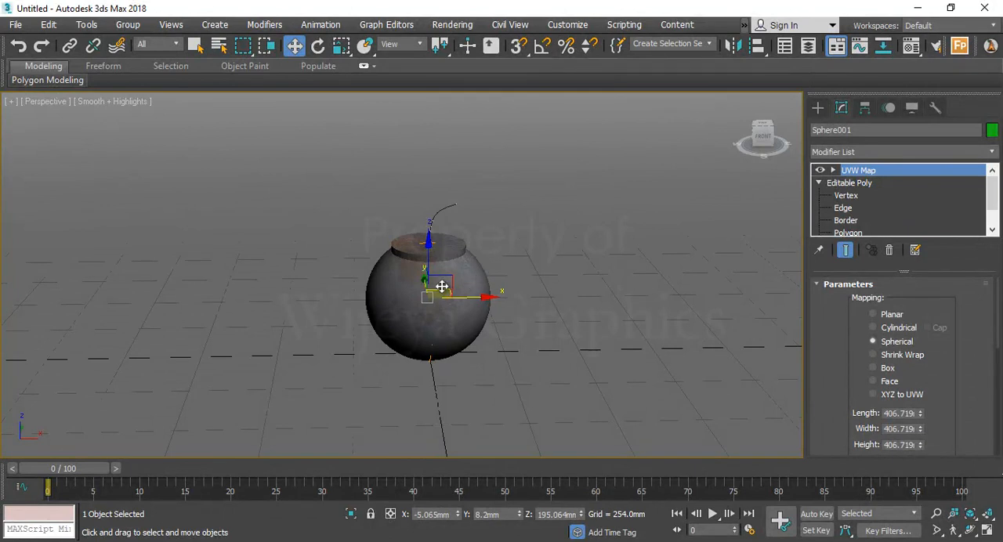
scroll(442, 286, "down", 3)
middle_click_drag(441, 291, 444, 300)
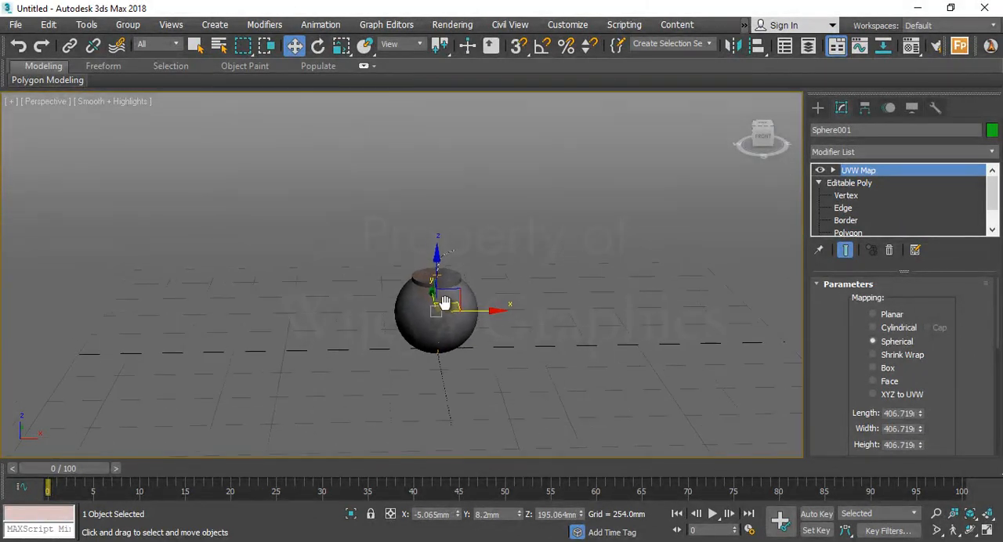
scroll(443, 300, "up", 5)
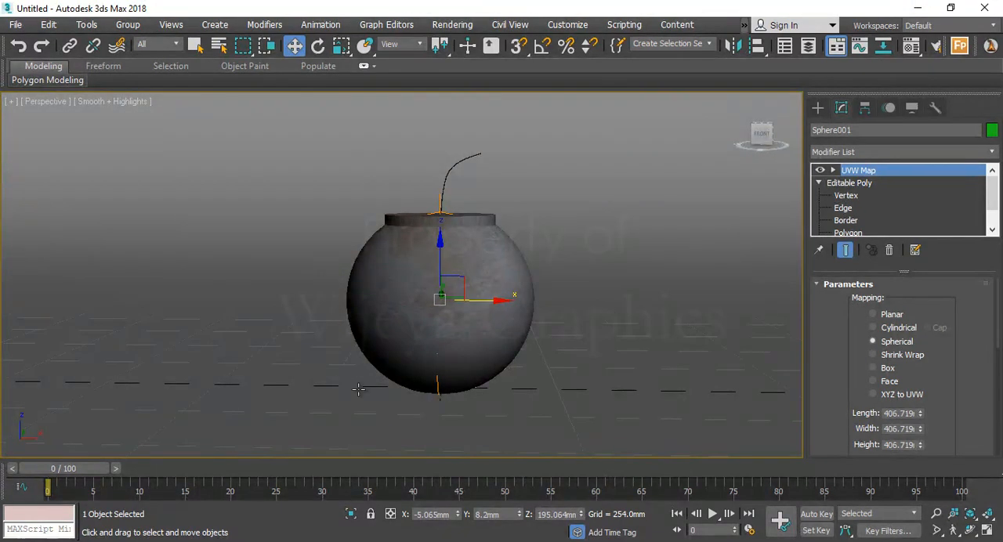
Create a Standard Skylight on the floor beside the bomb and leave the creation mode
left_click(813, 109)
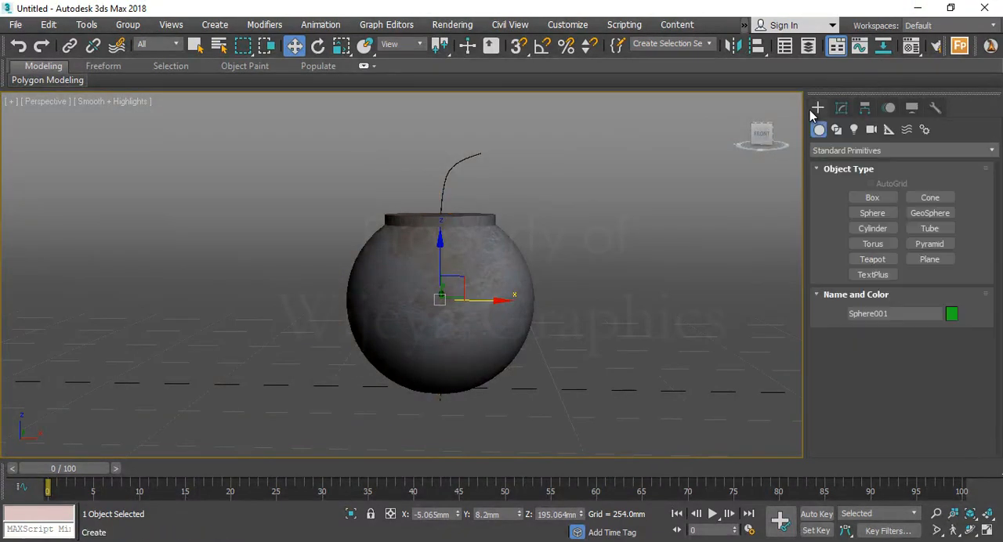
left_click(855, 130)
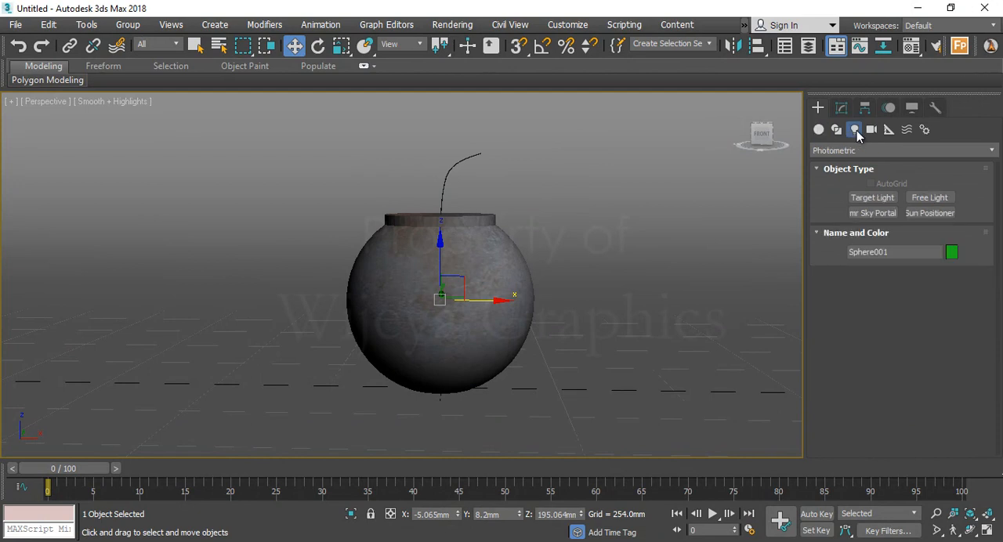
left_click(862, 151)
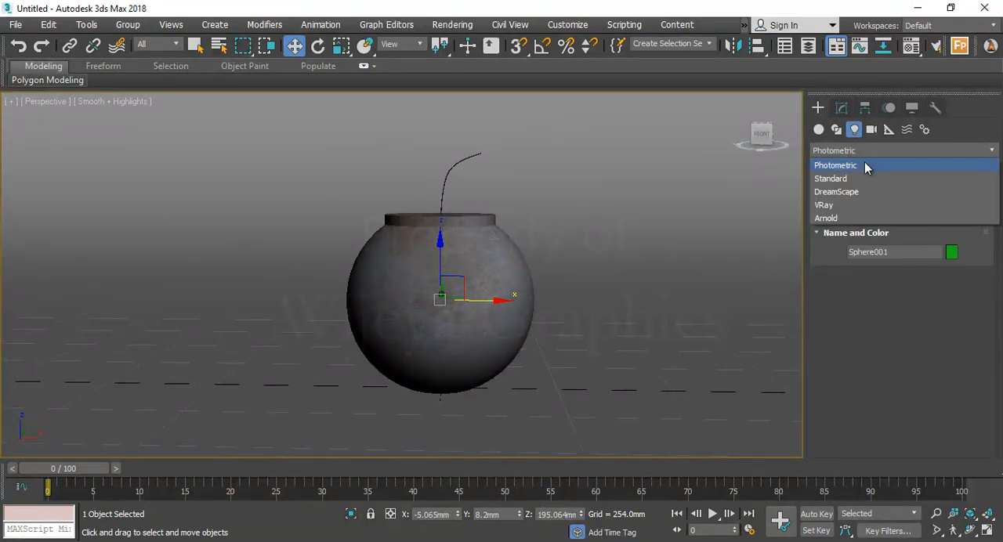
left_click(866, 176)
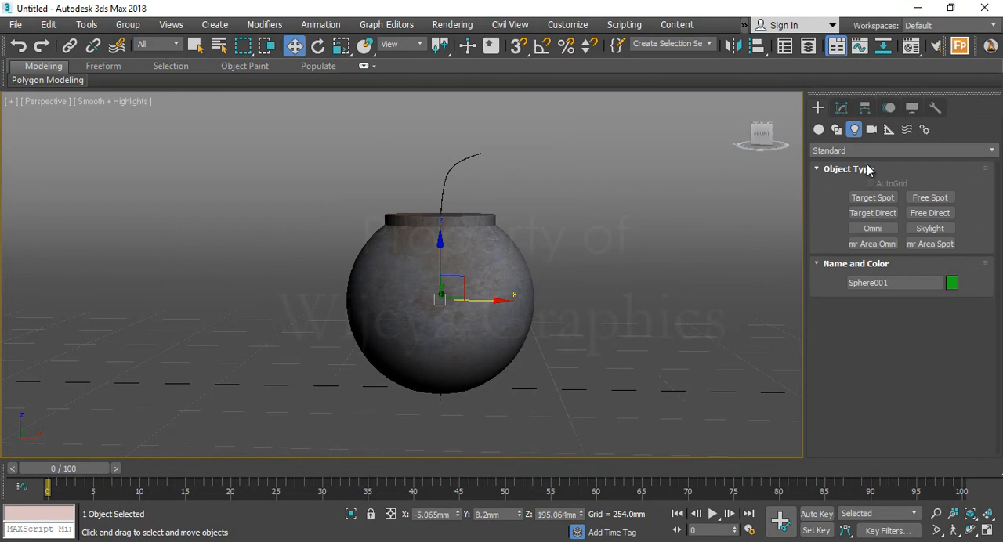
left_click(930, 228)
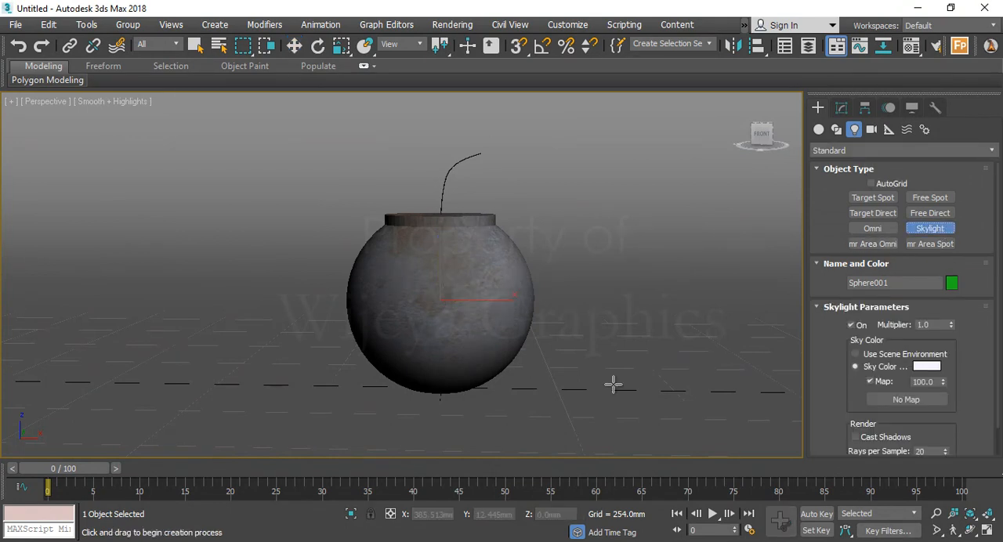
left_click(589, 375)
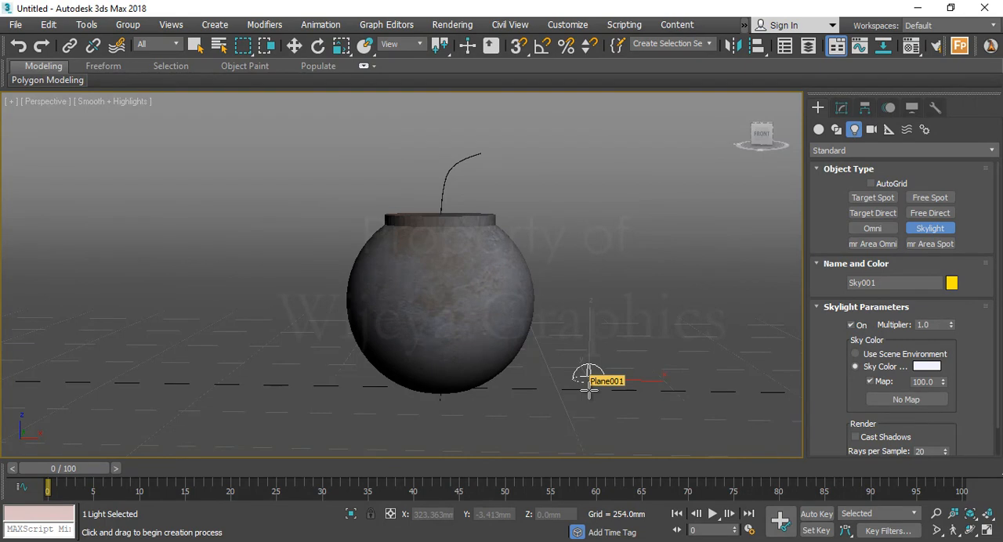
right_click(588, 380)
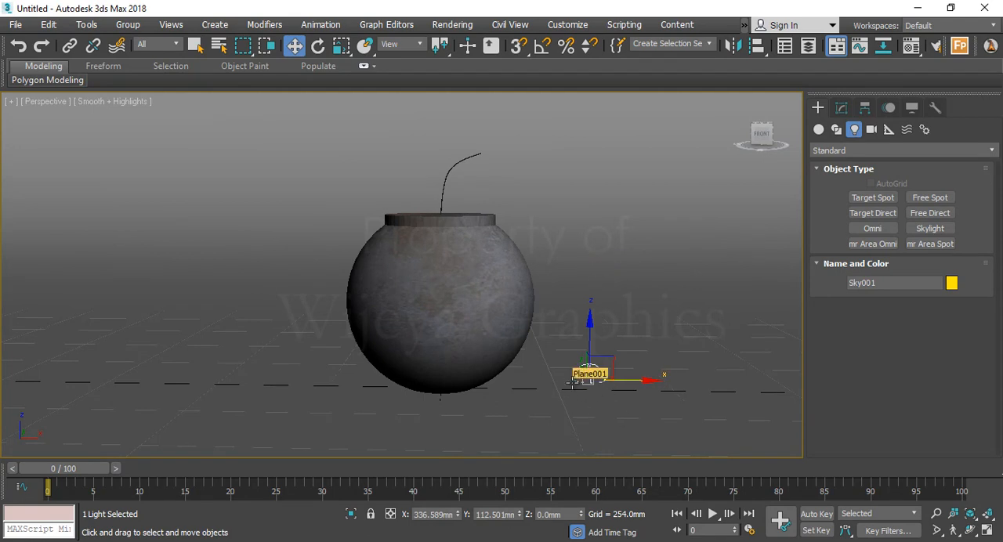
Set Light Tracer as the active advanced lighting for the Scanline Renderer and close the render setup
left_click(459, 25)
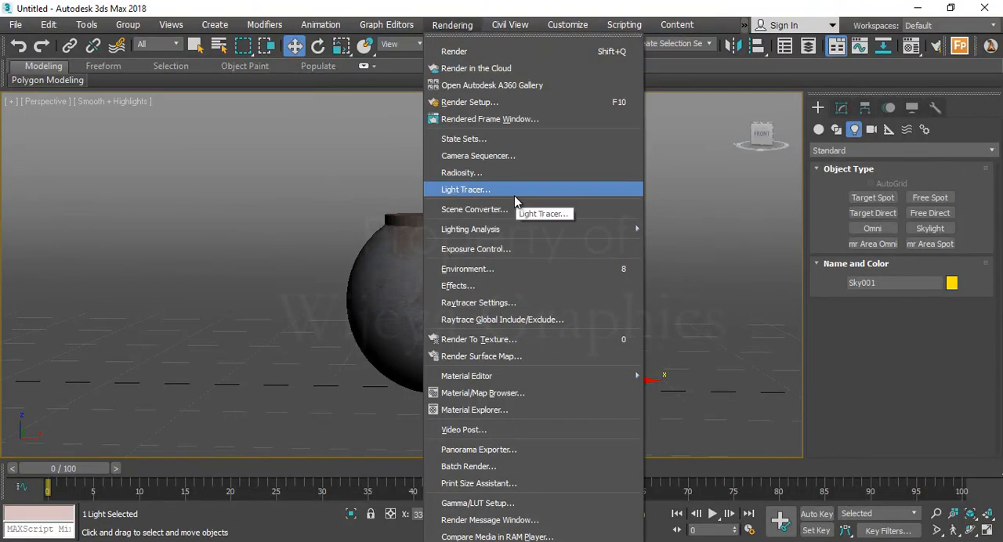
left_click(515, 196)
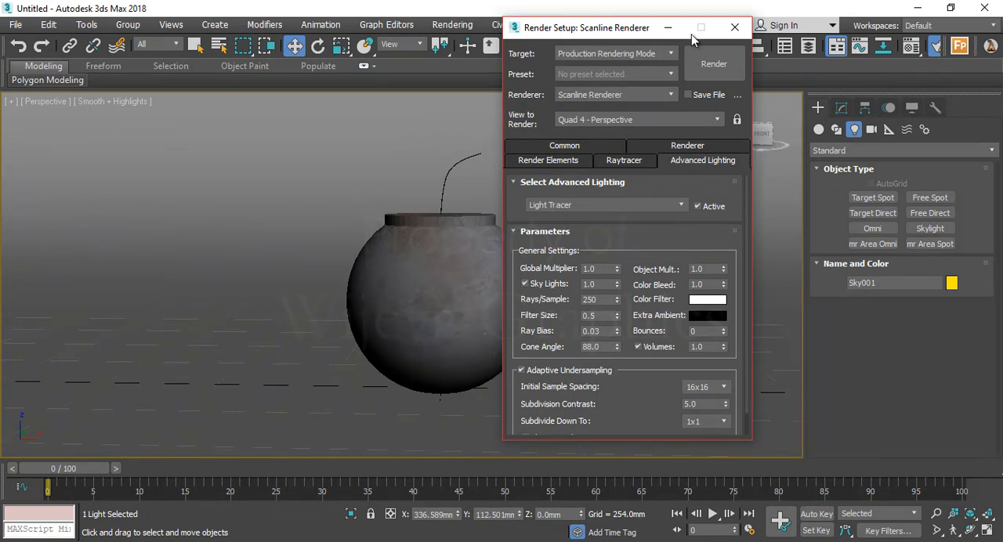
left_click(735, 28)
Select the backdrop, render the Perspective view to check the skylight shading and close the rendered image
left_click(556, 245)
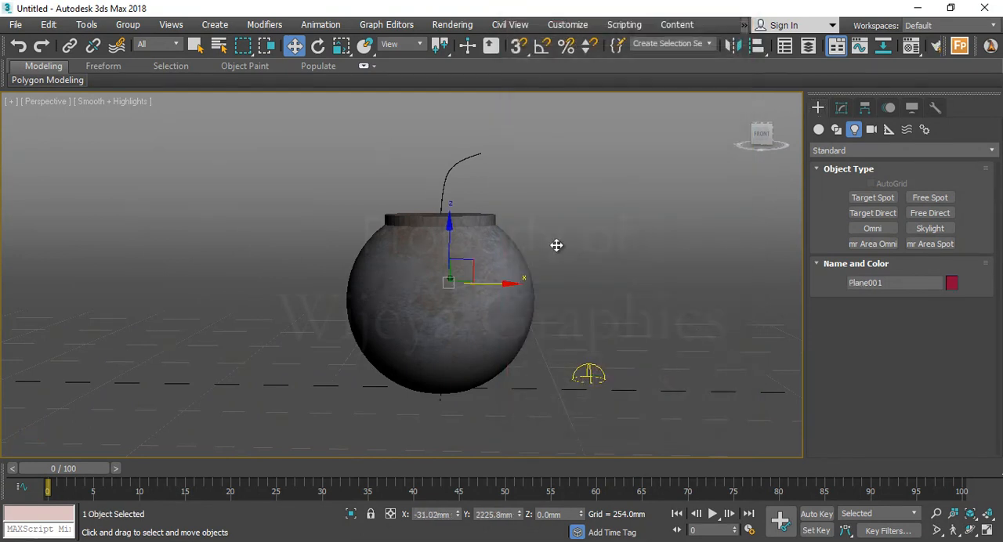
key("shift+q")
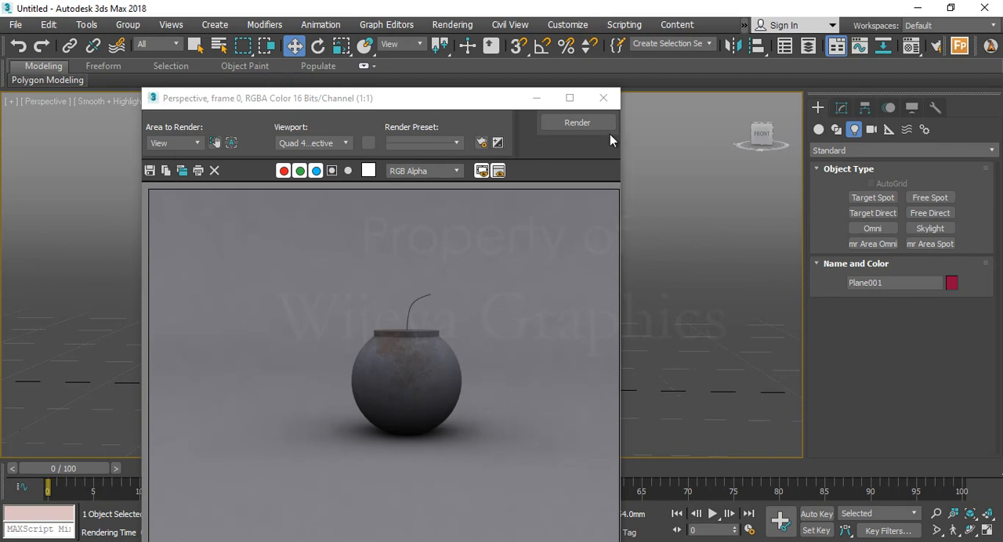
left_click(603, 98)
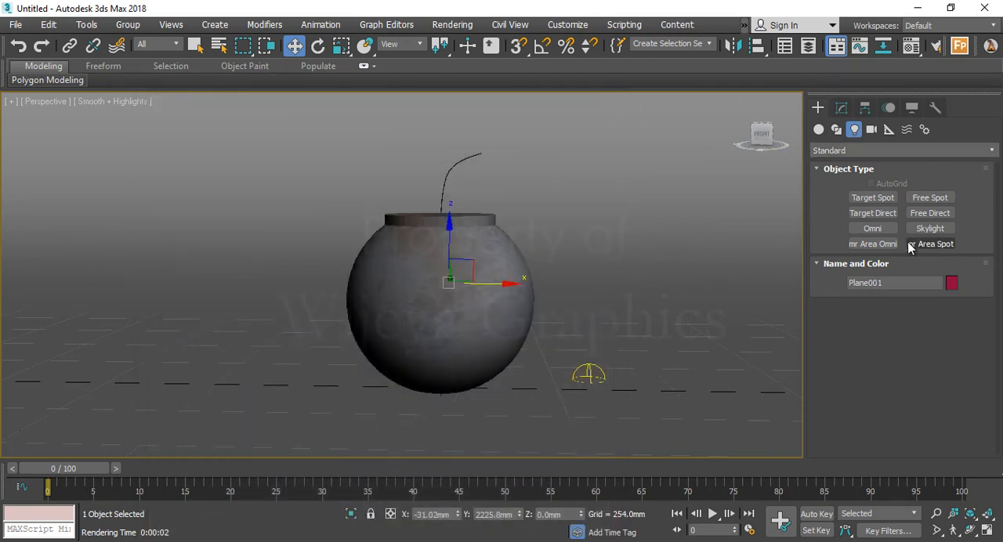
Show all four views, place a Standard Omni light beside the bomb in the Top view and end light creation
left_click(868, 233)
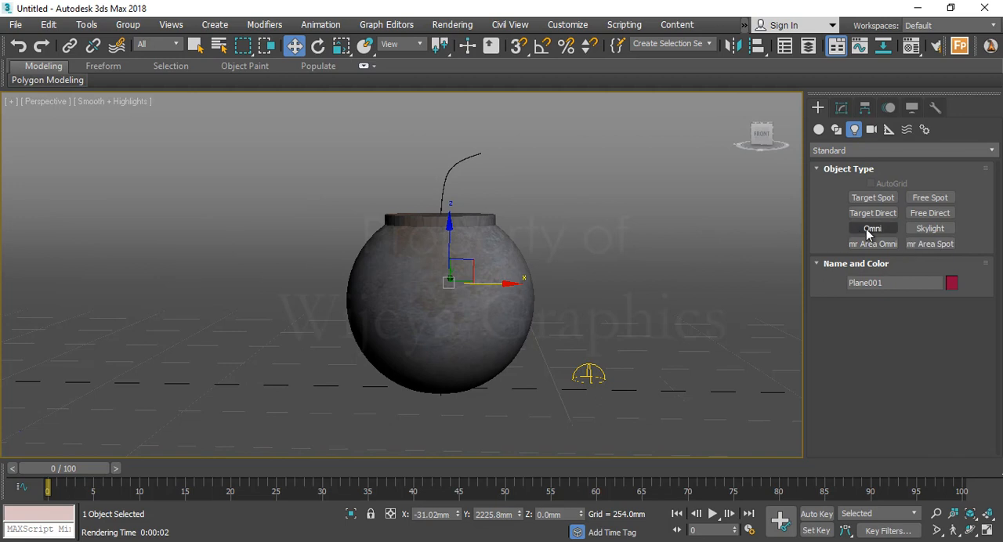
left_click(544, 320)
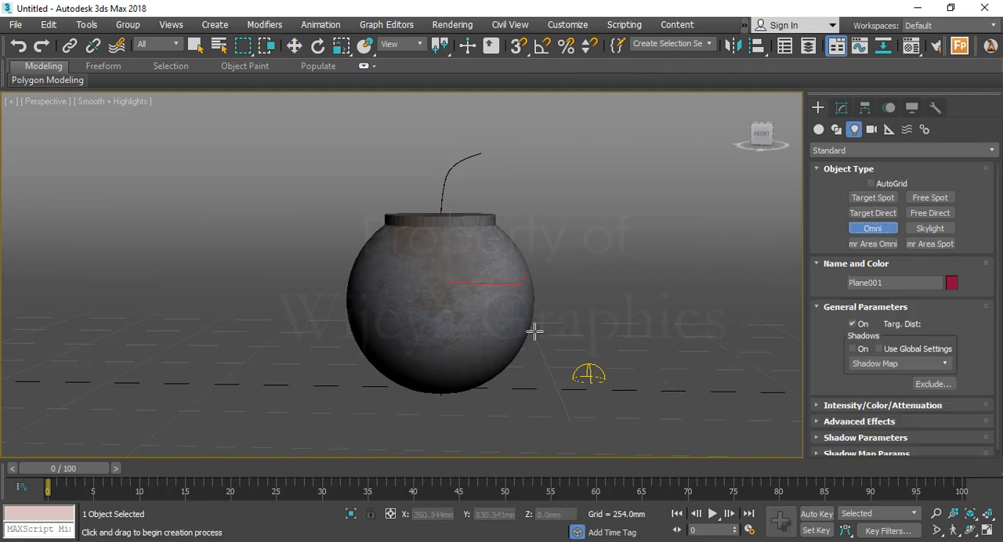
scroll(518, 353, "down", 5)
key("alt+w")
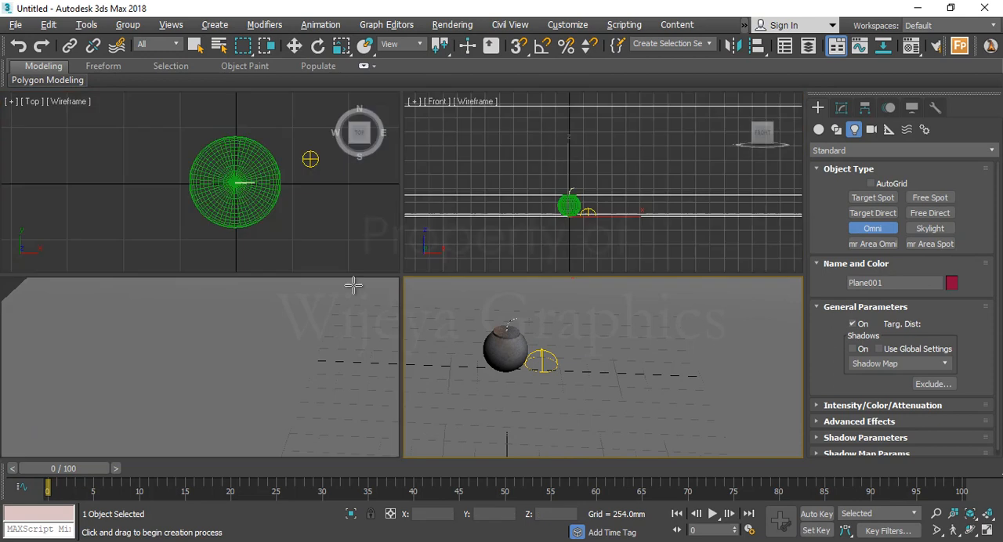
scroll(572, 233, "down", 2)
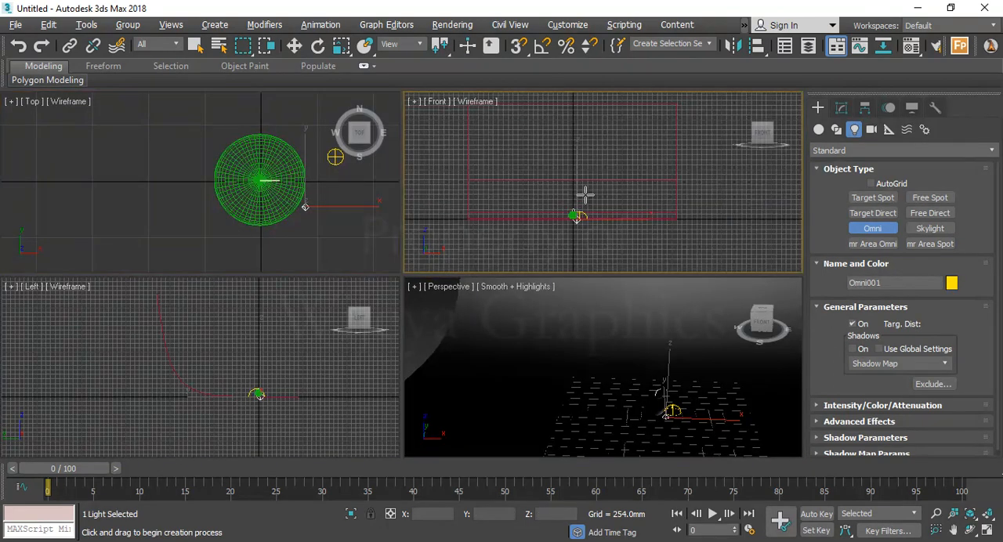
right_click(579, 210)
In the Front view, raise the Omni light to about Z 1530 mm and shift it to about X 536 mm, then restore all four views
middle_click_drag(567, 230, 609, 204)
scroll(618, 205, "up", 3)
key("alt+w")
middle_click_drag(445, 325, 538, 347)
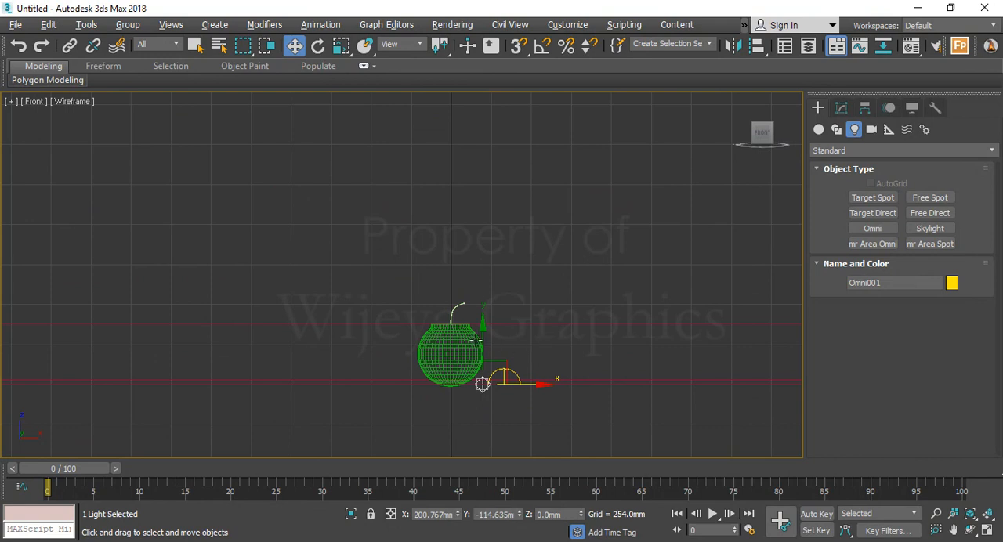
left_click_drag(484, 340, 495, 101)
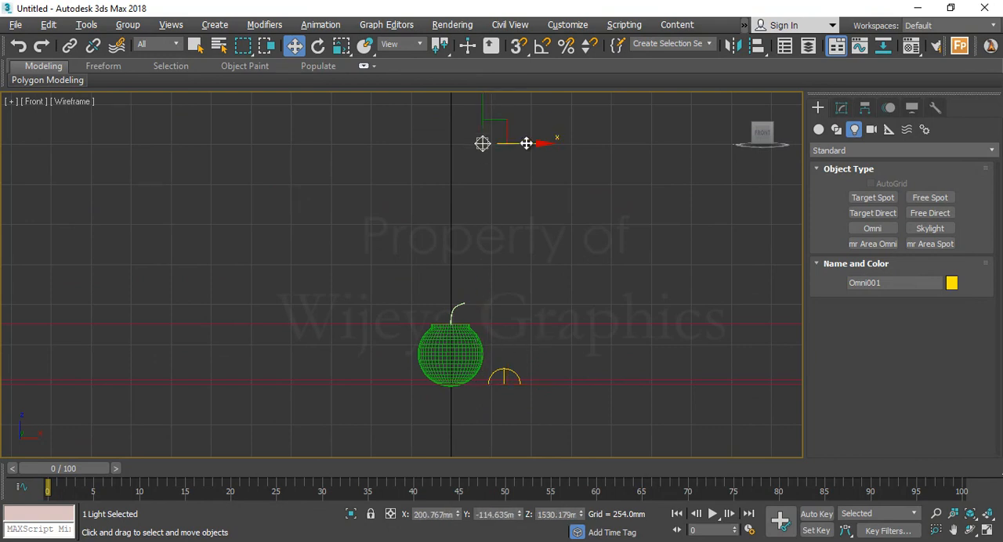
left_click_drag(526, 144, 578, 144)
key("alt+w")
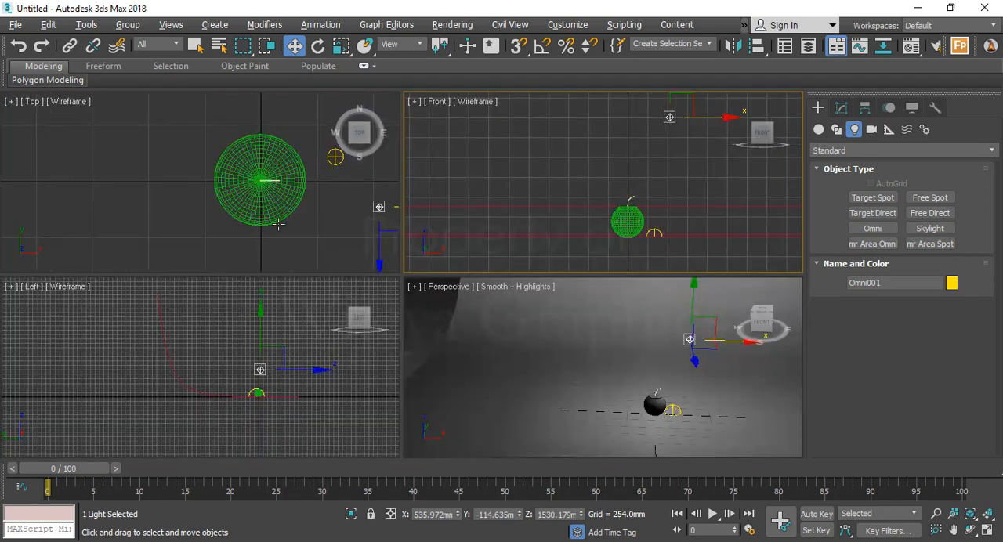
In the Top view, move the Omni light to about X 489 mm, Y -337 mm and maximize the Perspective view
middle_click_drag(253, 196, 180, 178)
left_click_drag(321, 169, 309, 221)
middle_click(620, 369)
key("alt+w")
scroll(549, 358, "up", 6)
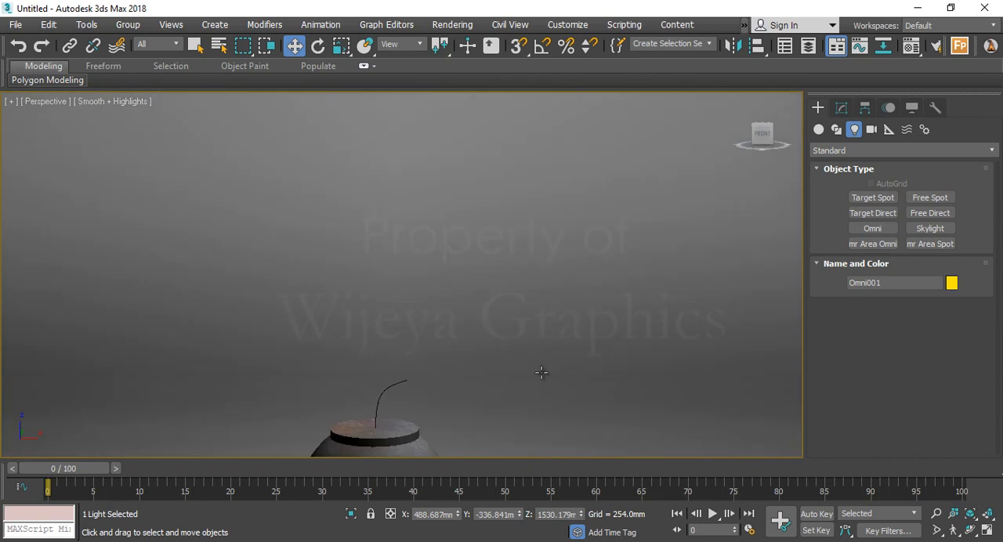
scroll(510, 322, "down", 6)
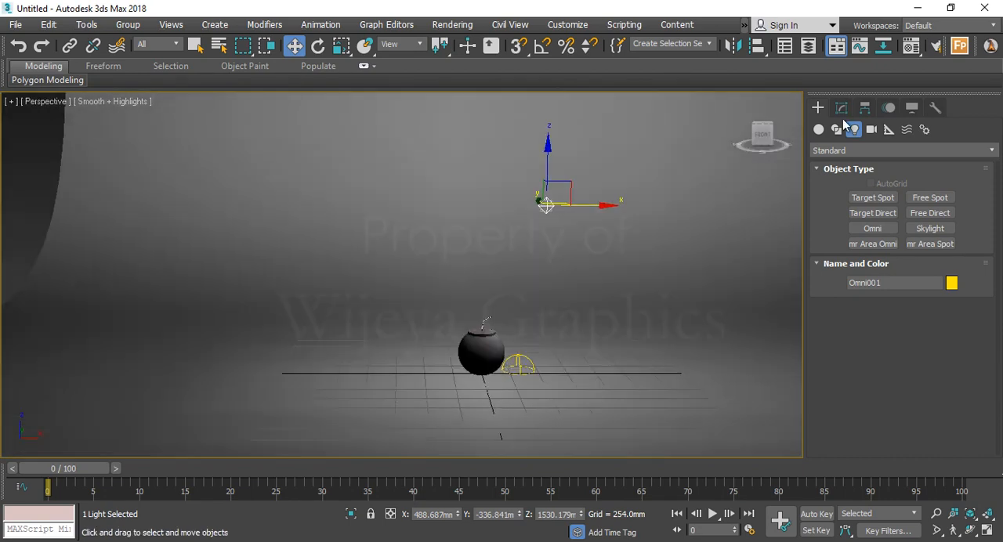
Show the Omni light's parameters, render the Perspective view to check the lighting and close the rendered image
left_click(842, 109)
scroll(524, 306, "up", 8)
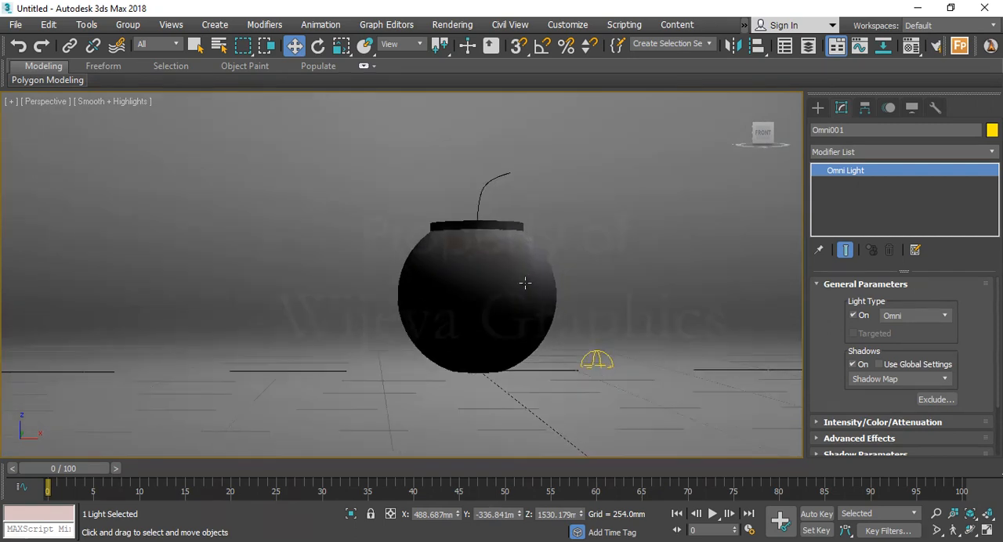
scroll(524, 283, "up", 5)
scroll(525, 283, "down", 5)
middle_click_drag(519, 283, 500, 299)
key("shift+q")
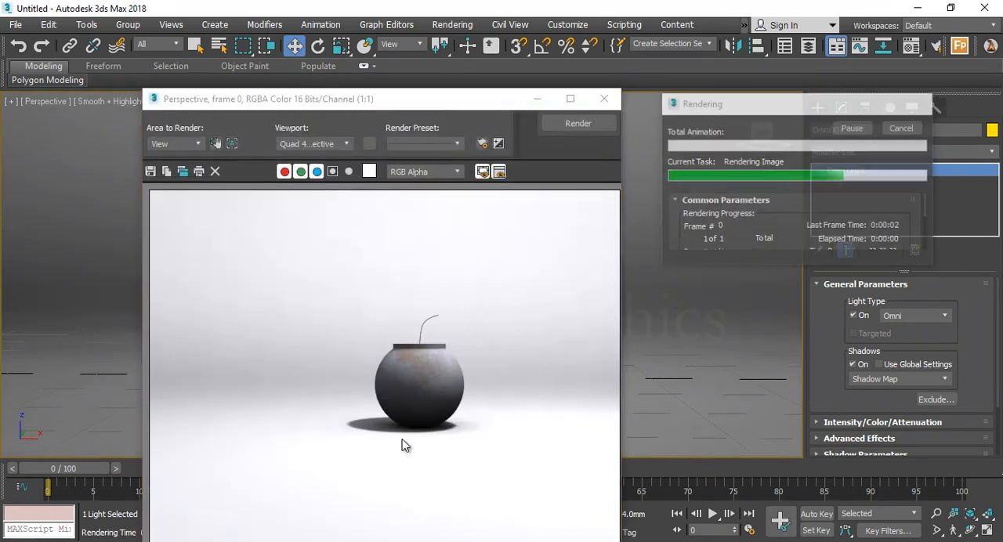
left_click(604, 99)
Restore all four views and set the Omni light's intensity multiplier to 0.5
key("alt+w")
scroll(631, 197, "up", 4)
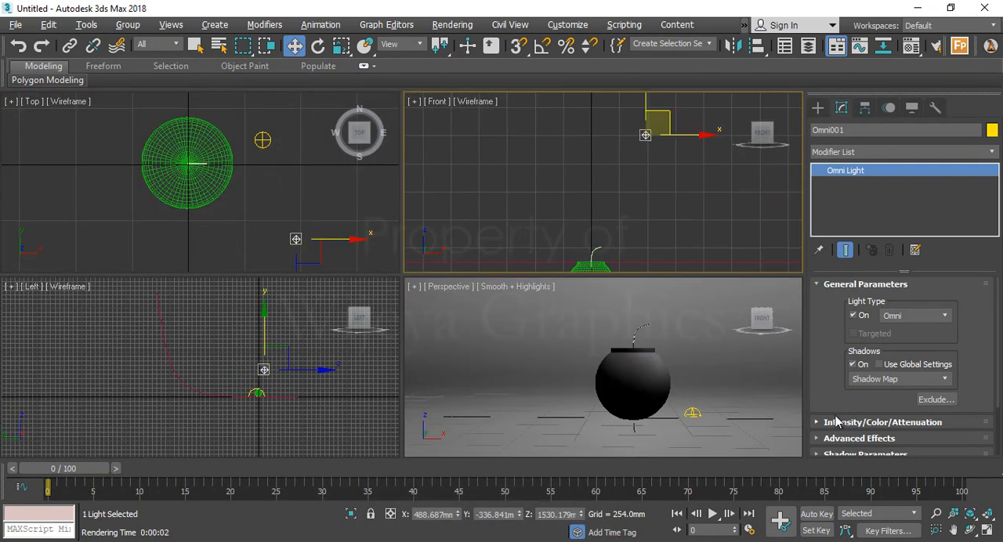
left_click(850, 363)
scroll(847, 362, "down", 3)
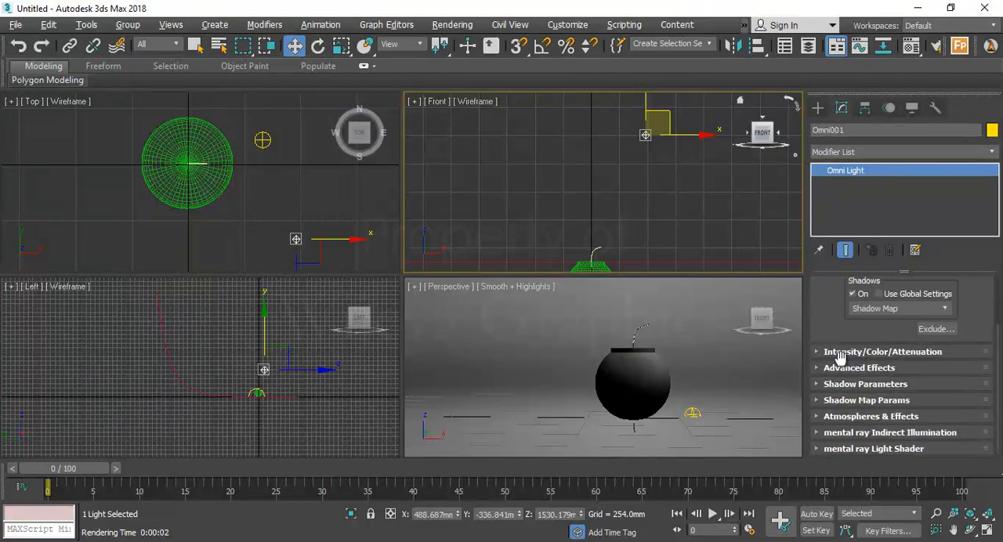
left_click(840, 352)
scroll(817, 349, "up", 2)
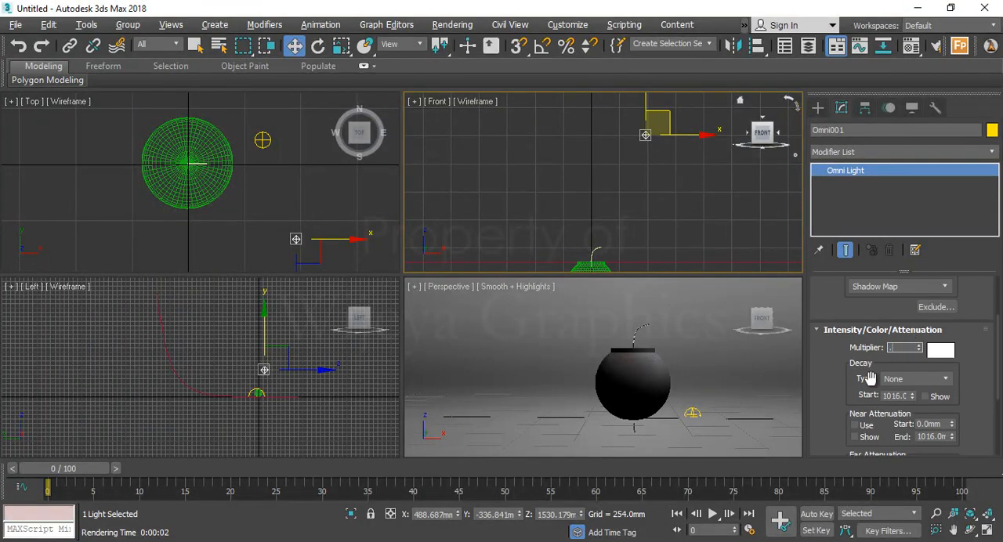
type("0.5")
key("Return")
right_click(665, 375)
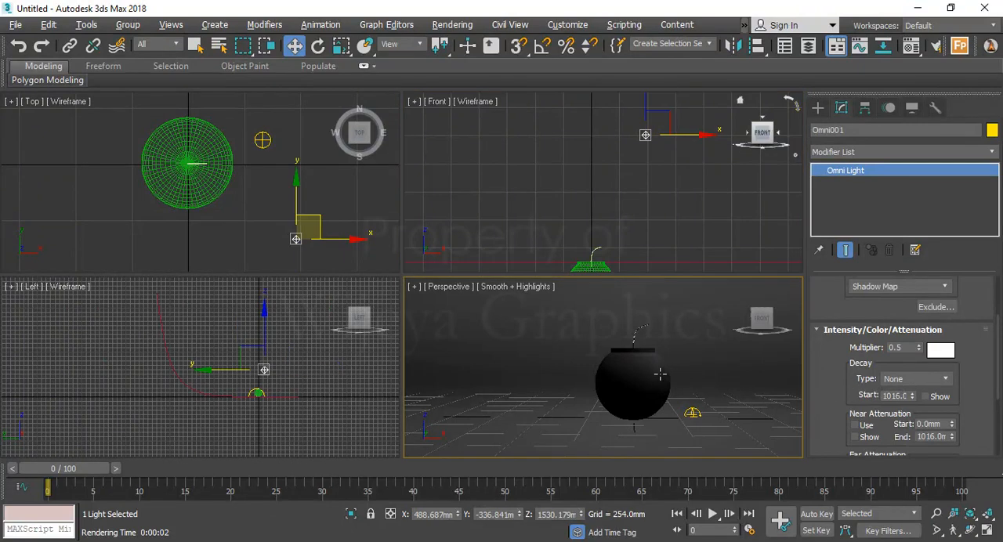
Maximize the Perspective view, render it to check the reduced light intensity and close the rendered image
scroll(649, 376, "up", 3)
scroll(649, 376, "down", 3)
key("alt+w")
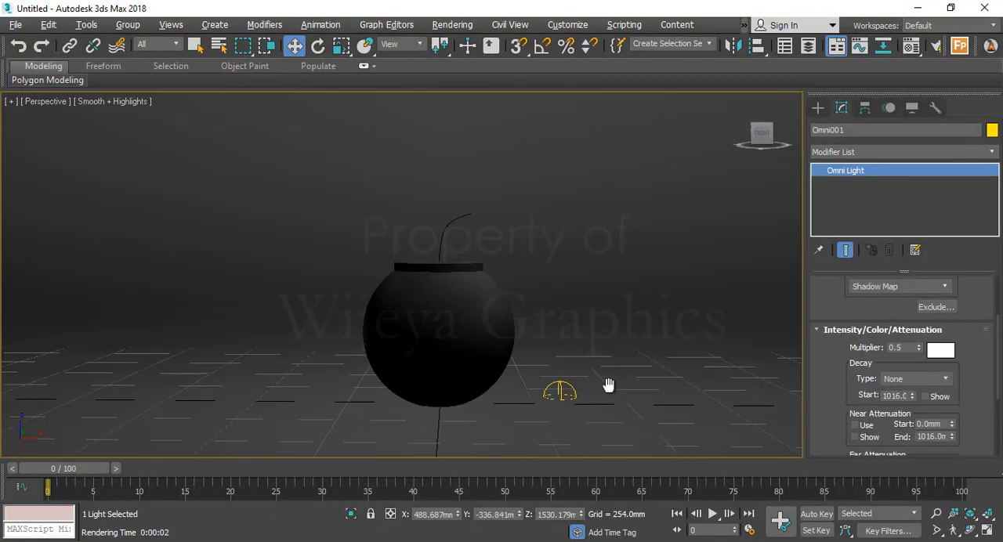
middle_click_drag(608, 384, 605, 370)
scroll(428, 300, "up", 2)
scroll(430, 298, "down", 2)
middle_click_drag(431, 297, 423, 304)
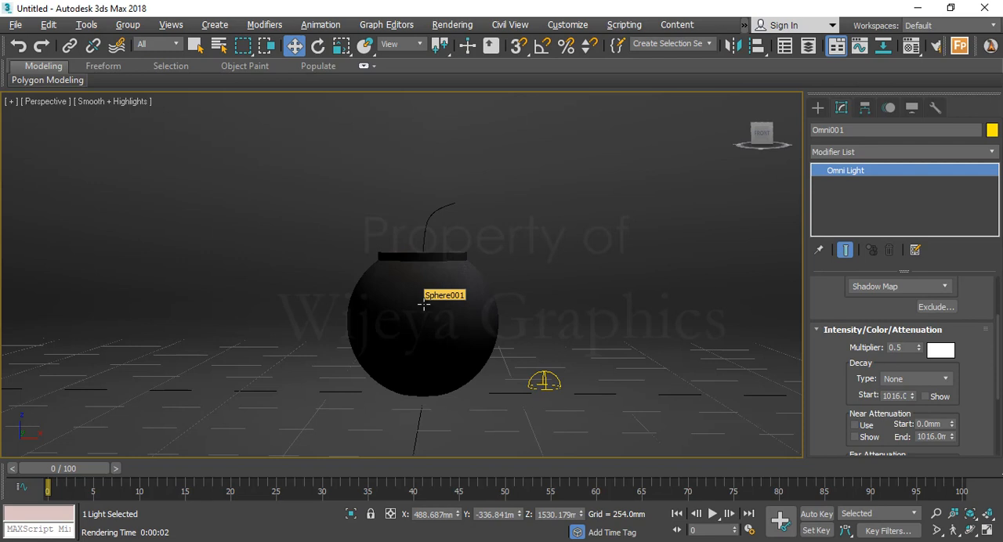
key("shift+q")
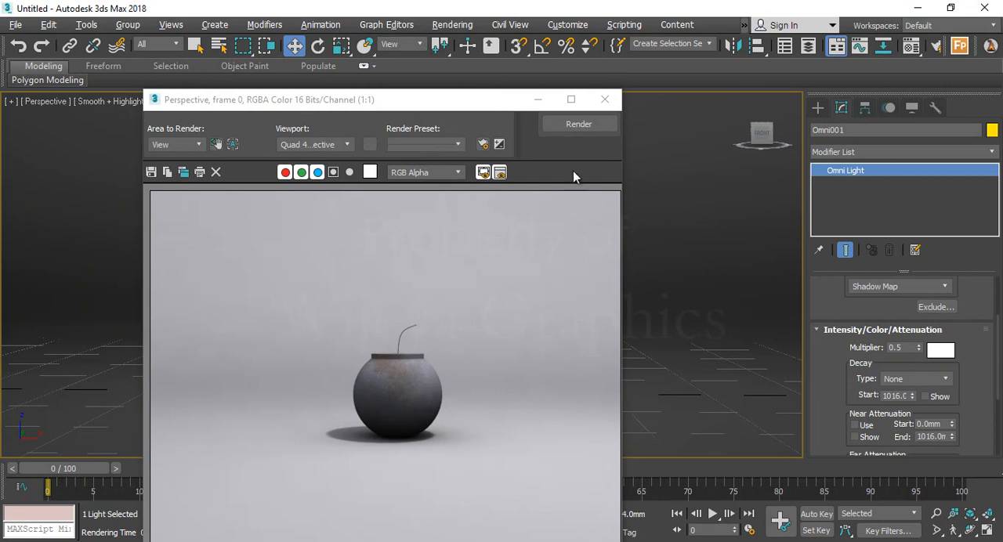
left_click(604, 99)
Open the Material Editor and show the bomb's rusty metal material in an enlarged sample preview
middle_click_drag(422, 305, 389, 307)
key("m")
double_click(663, 127)
left_click_drag(196, 108, 279, 78)
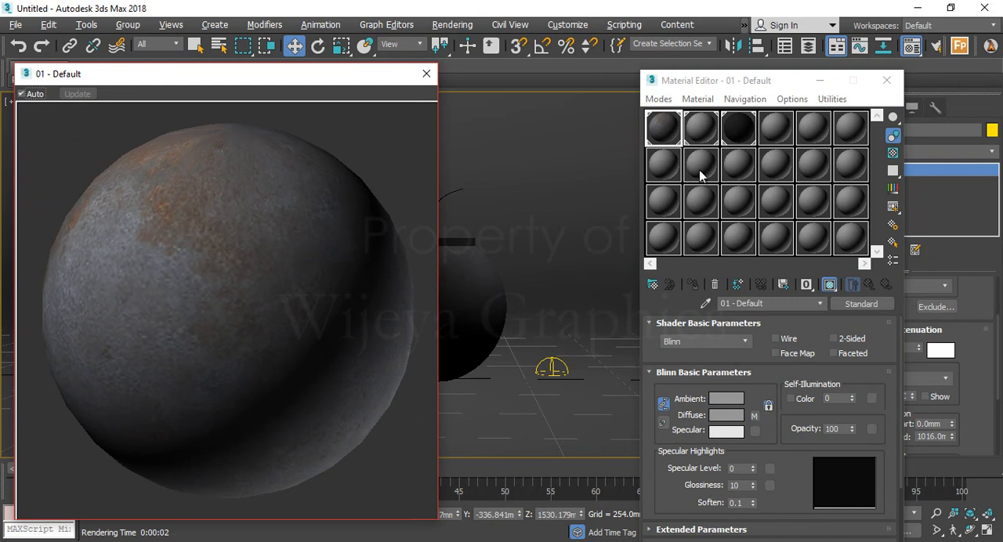
left_click(649, 134)
Set the rusty metal material's Specular Level to 46 and Glossiness to 19
left_click_drag(788, 489, 794, 316)
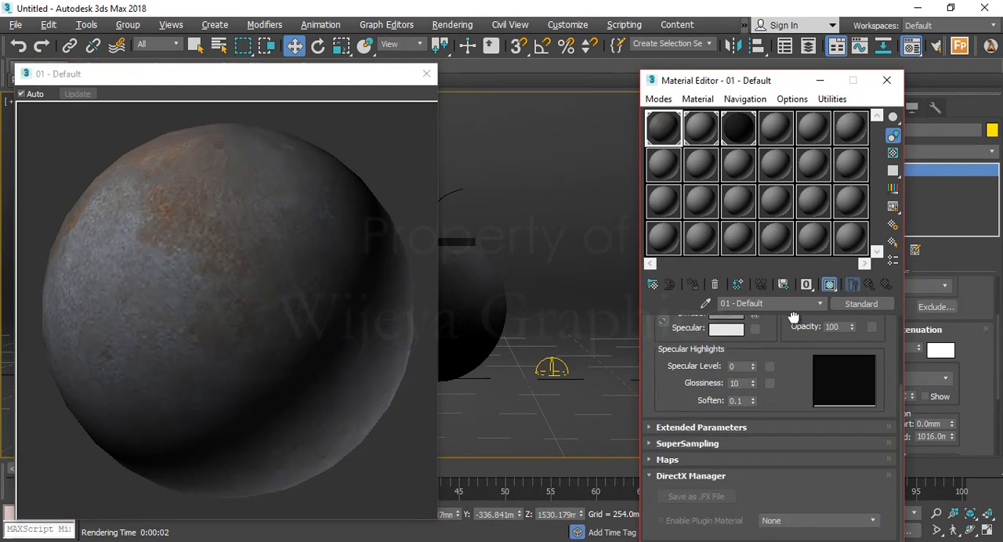
left_click_drag(754, 367, 762, 334)
left_click_drag(753, 385, 757, 366)
left_click(284, 331)
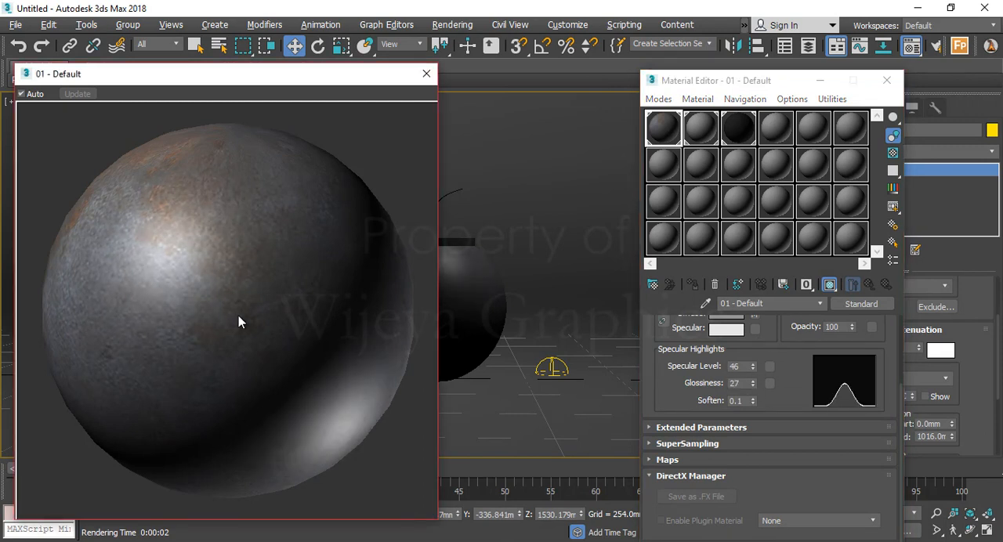
mouse_move(752, 386)
left_mouse_down()
mouse_move(755, 402)
mouse_move(752, 375)
left_mouse_up()
left_click(291, 329)
left_click(223, 326)
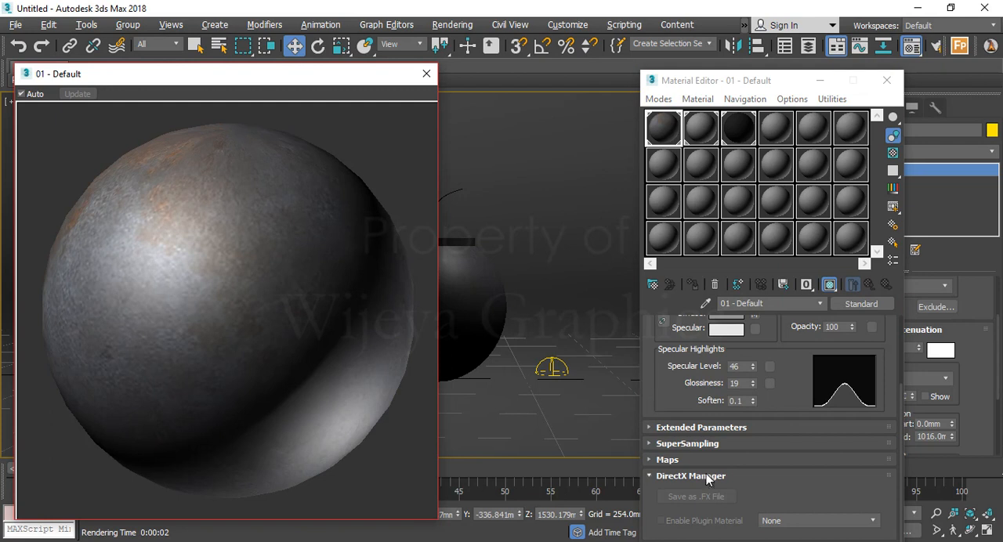
Copy the material's Diffuse Color Mix map to the Bump map as an instance and close the Material Editor
left_click(667, 462)
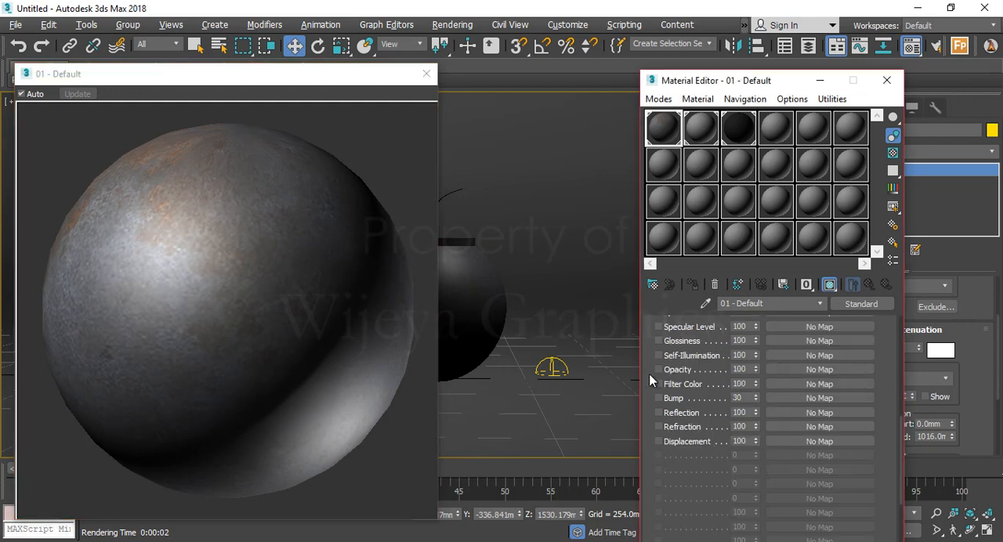
scroll(674, 423, "up", 3)
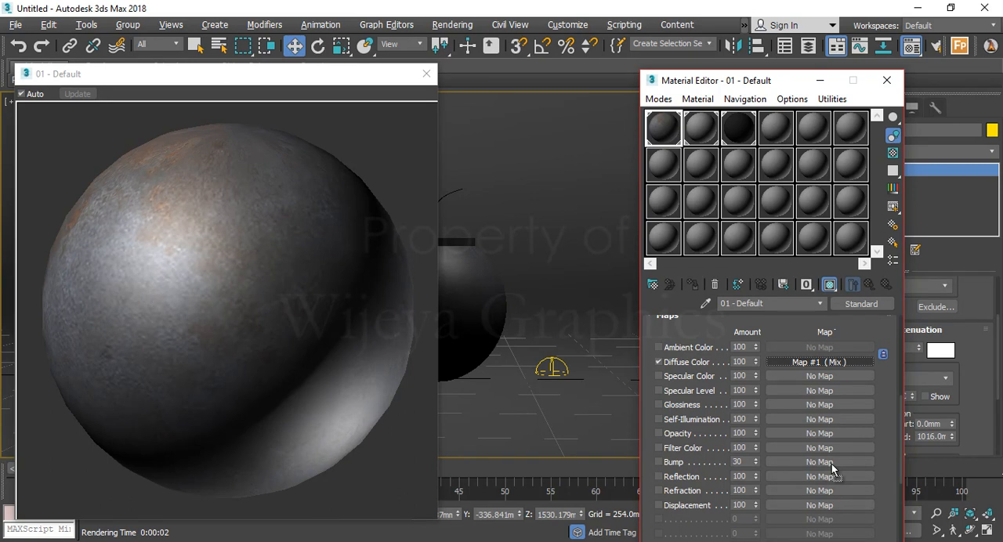
left_click_drag(831, 464, 832, 464)
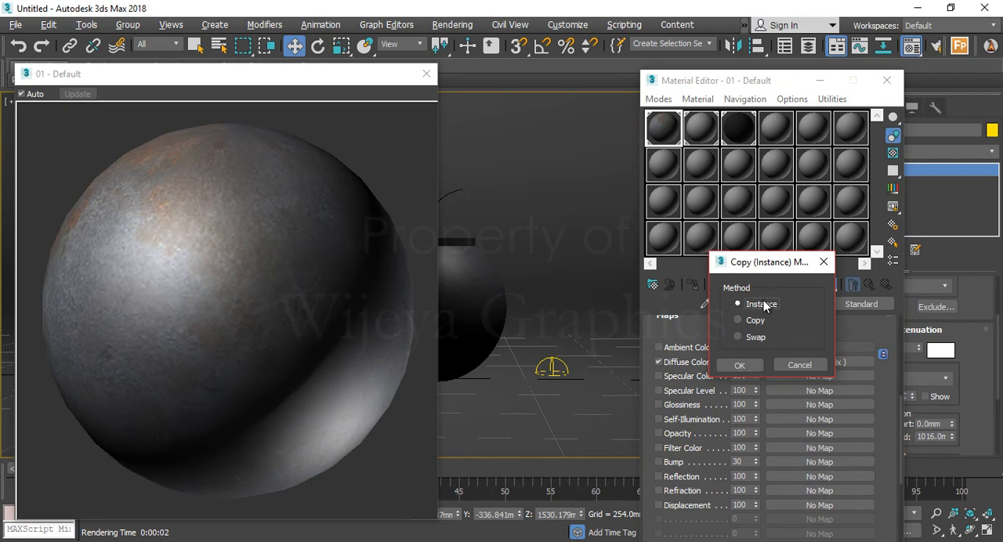
left_click_drag(760, 261, 642, 259)
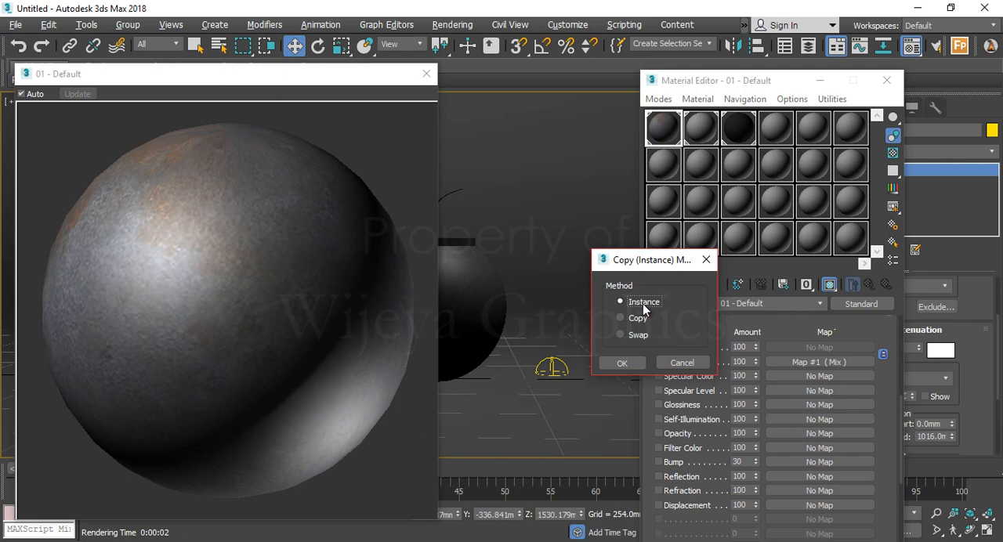
left_click(627, 363)
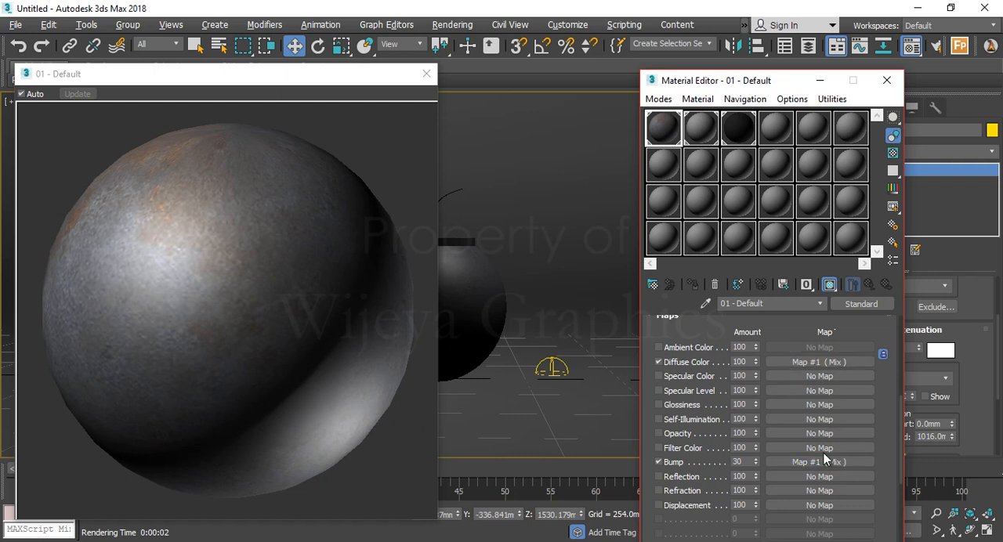
left_click(222, 282)
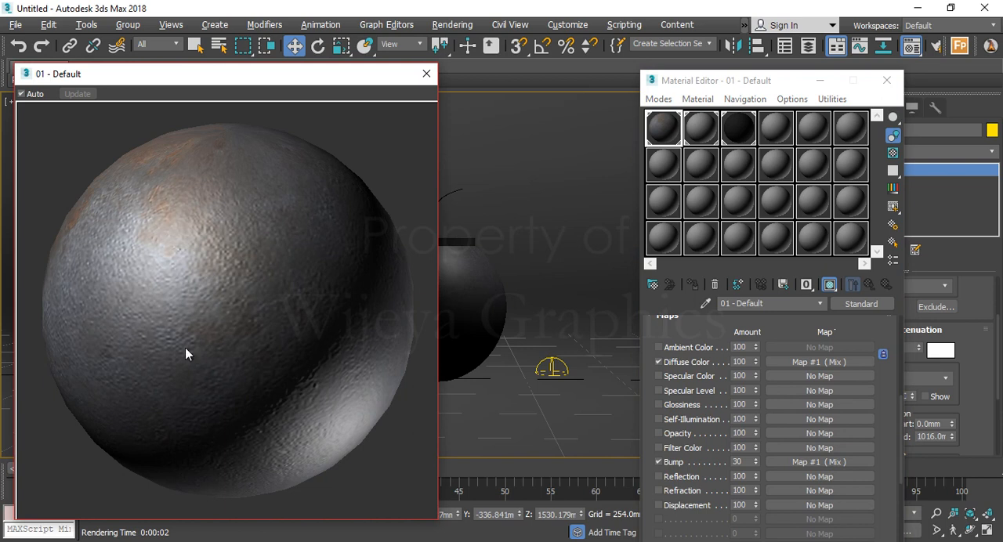
left_click(426, 73)
left_click(886, 80)
Render a closer Perspective view of the bomb to check its highlights and bump texture, and close the rendered image
middle_click_drag(455, 295, 464, 292)
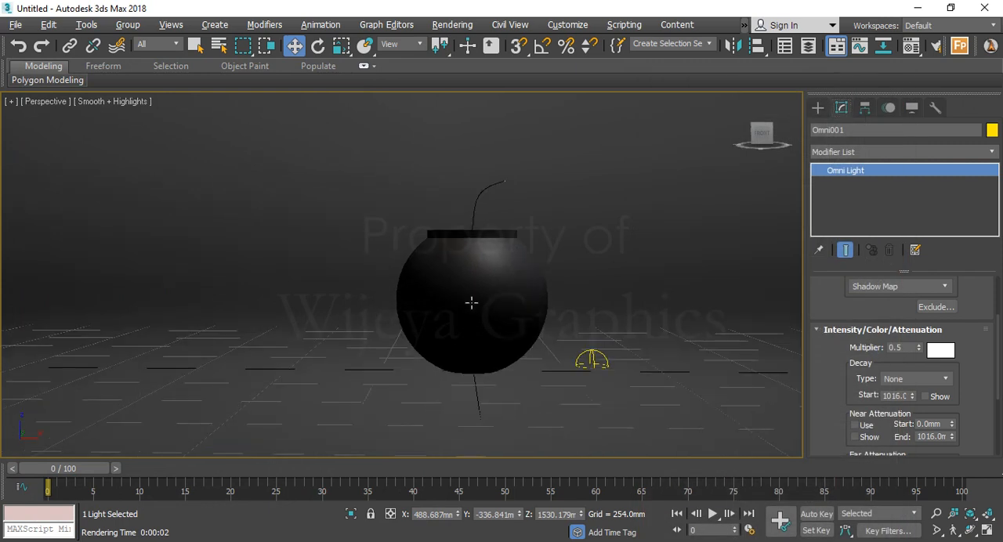
left_click(936, 514)
left_click_drag(519, 329, 532, 304)
key("shift+q")
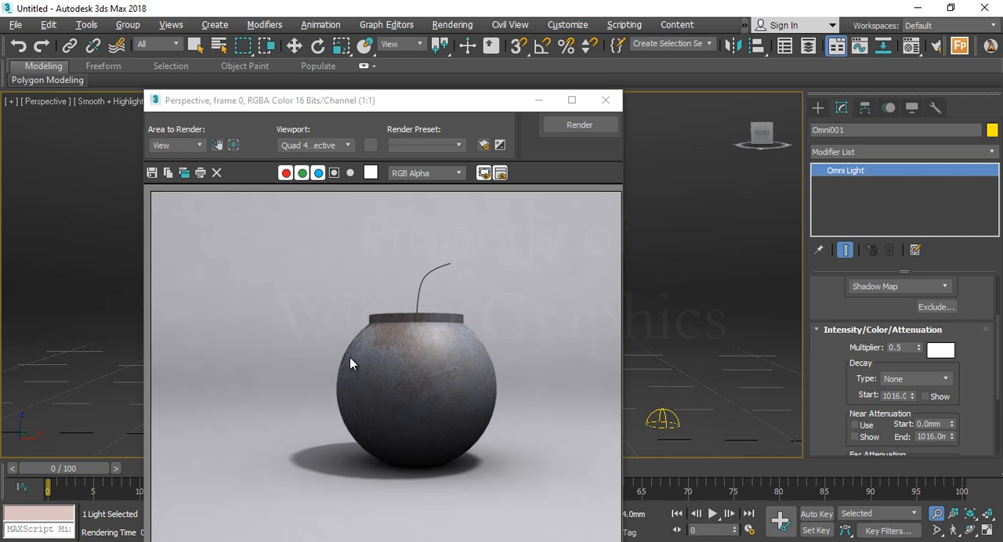
scroll(400, 335, "down", 2)
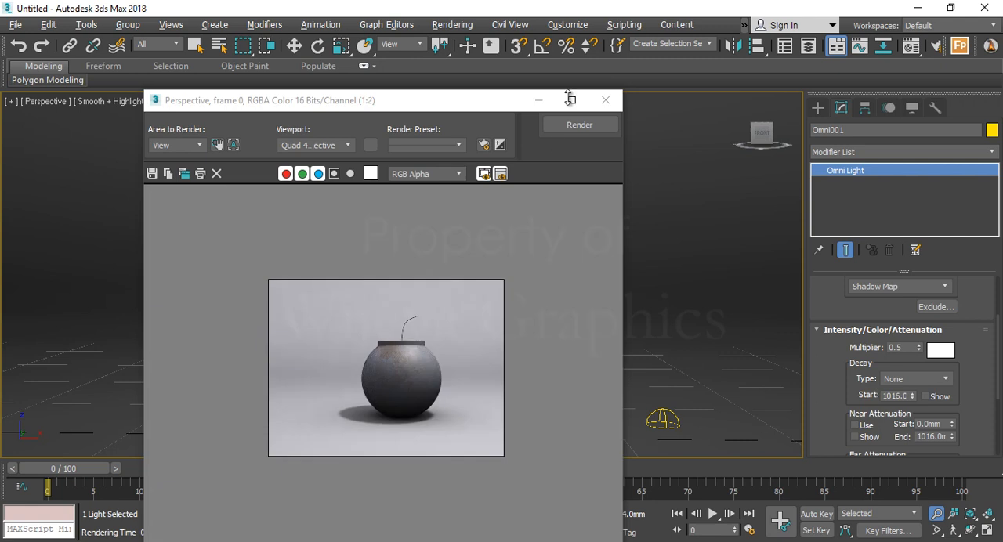
left_click(605, 100)
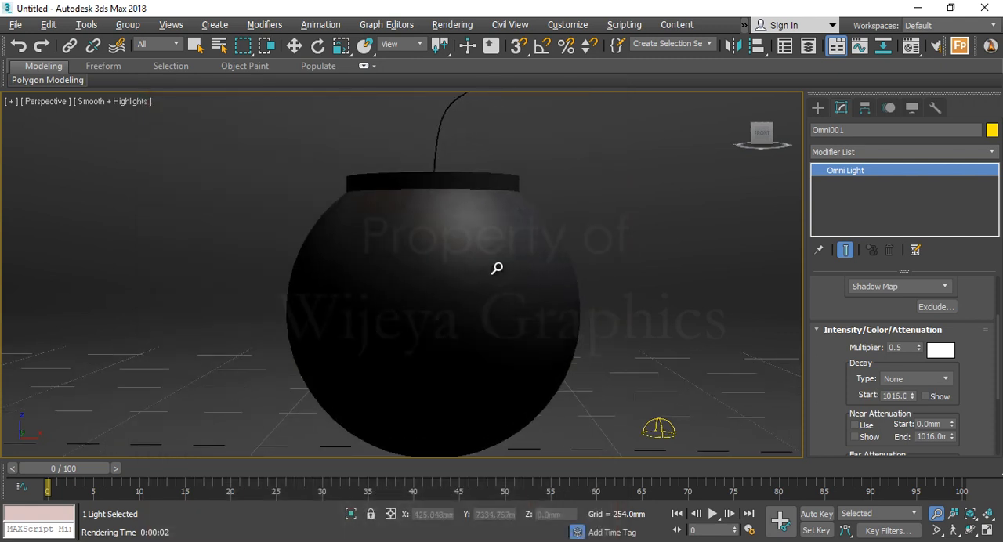
Frame the whole bomb with its fuse in the Perspective view and render it again
scroll(500, 276, "down", 3)
middle_click_drag(502, 277, 501, 280)
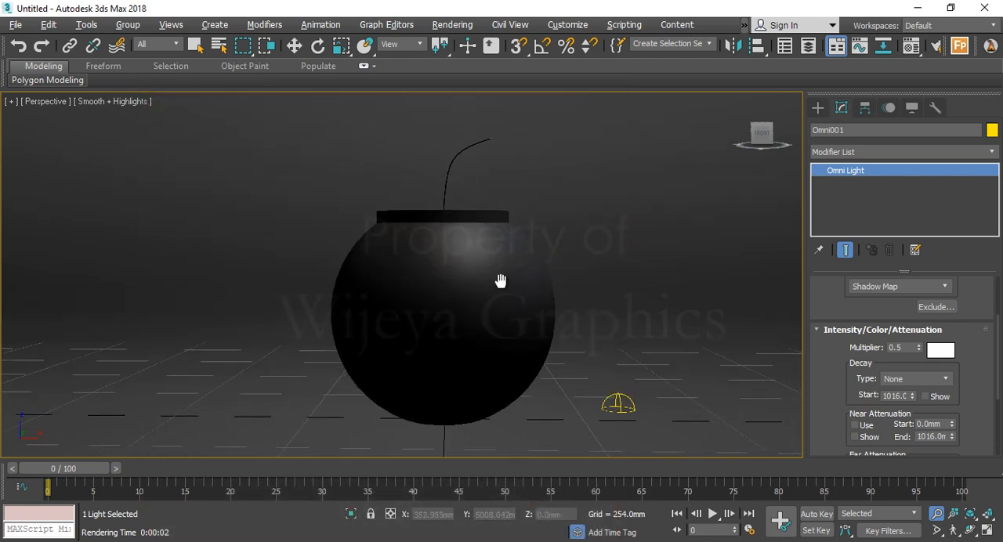
key("shift+q")
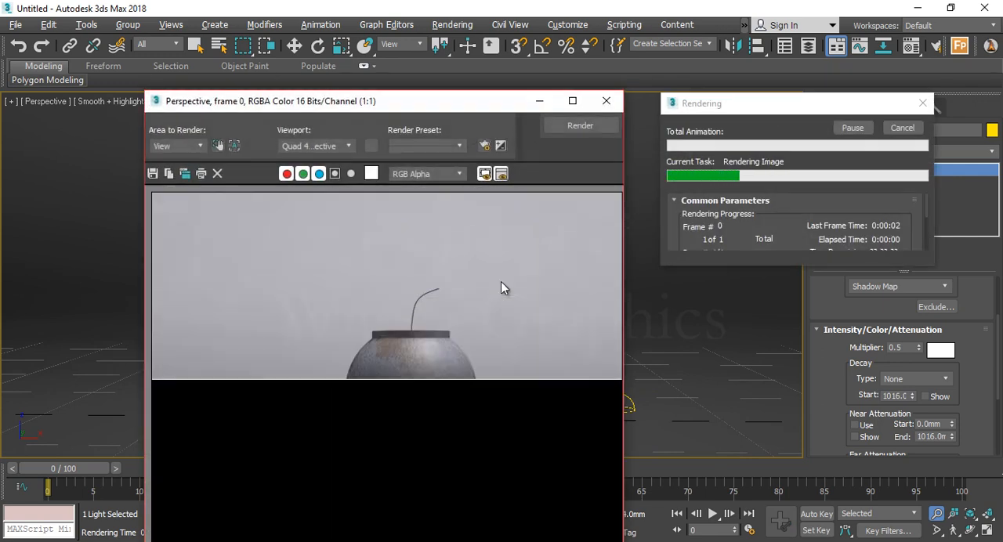